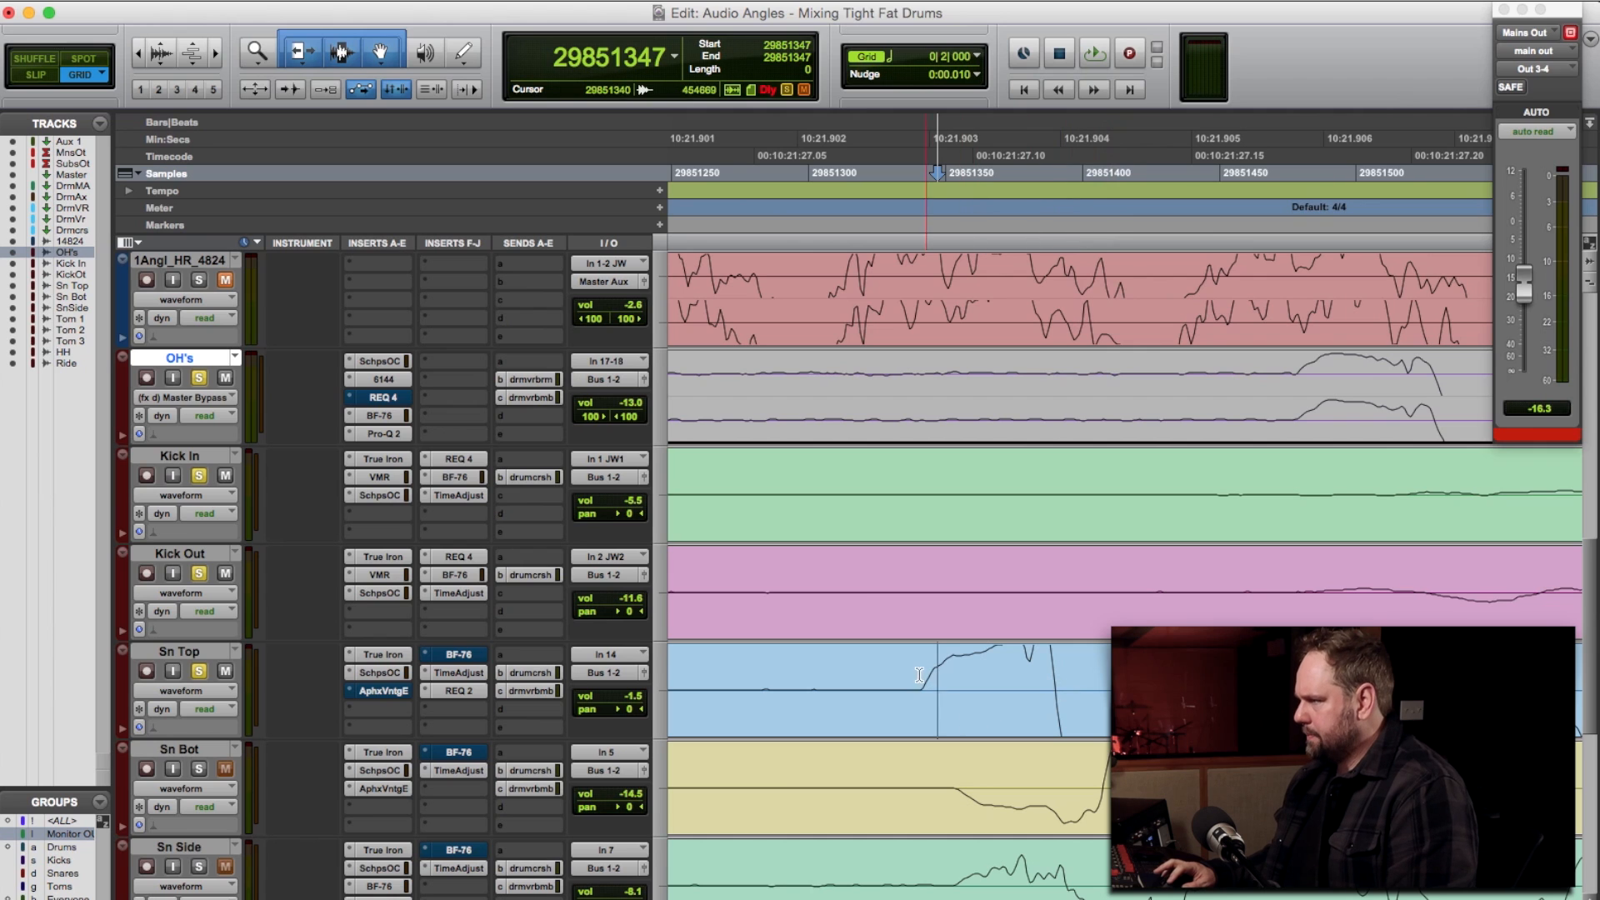
# Measure the sample offset between the Sn Top and OH's transients in Slip mode, and check Sn Top's Time Adjuster delay
pyautogui.moveTo(921, 675); pyautogui.dragTo(1076, 575)
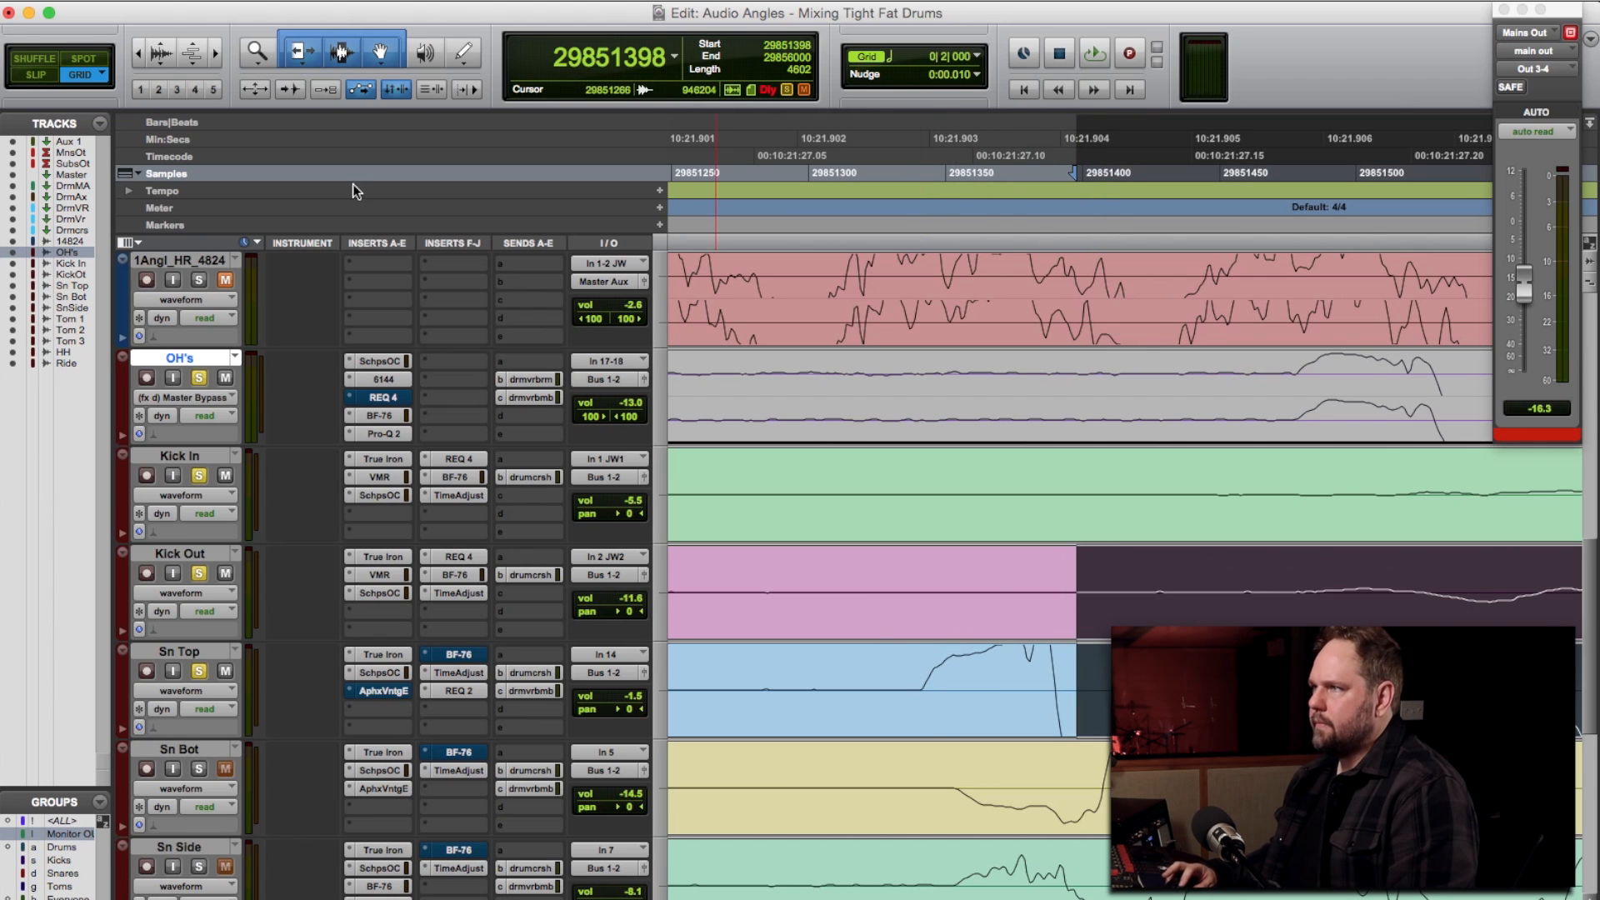
pyautogui.click(30, 73)
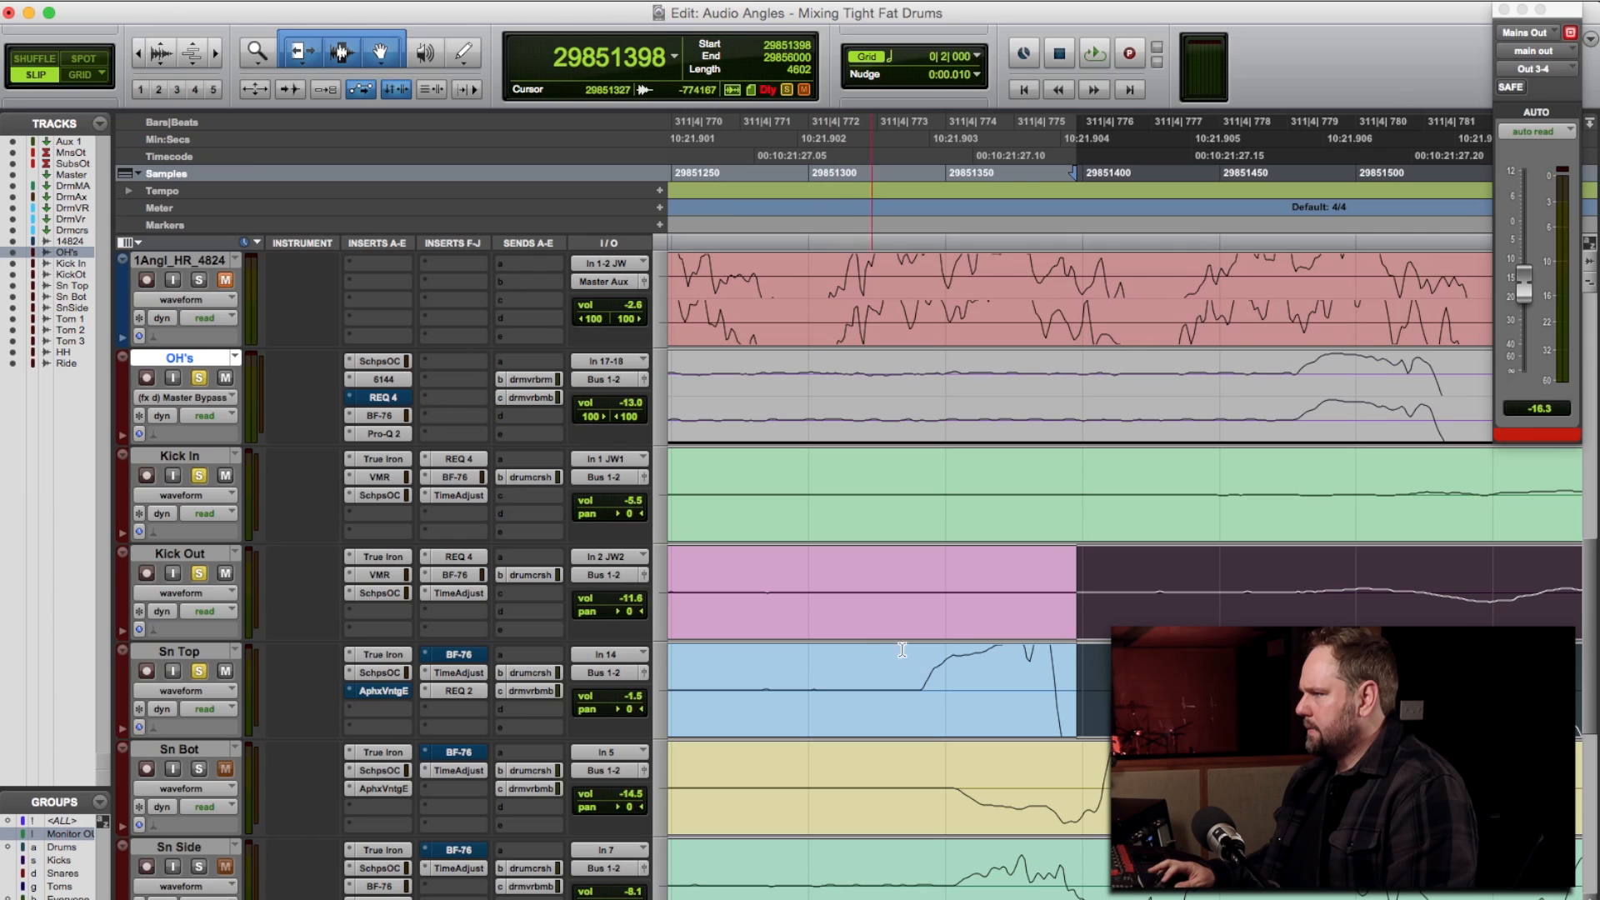
pyautogui.moveTo(921, 669); pyautogui.dragTo(1293, 417)
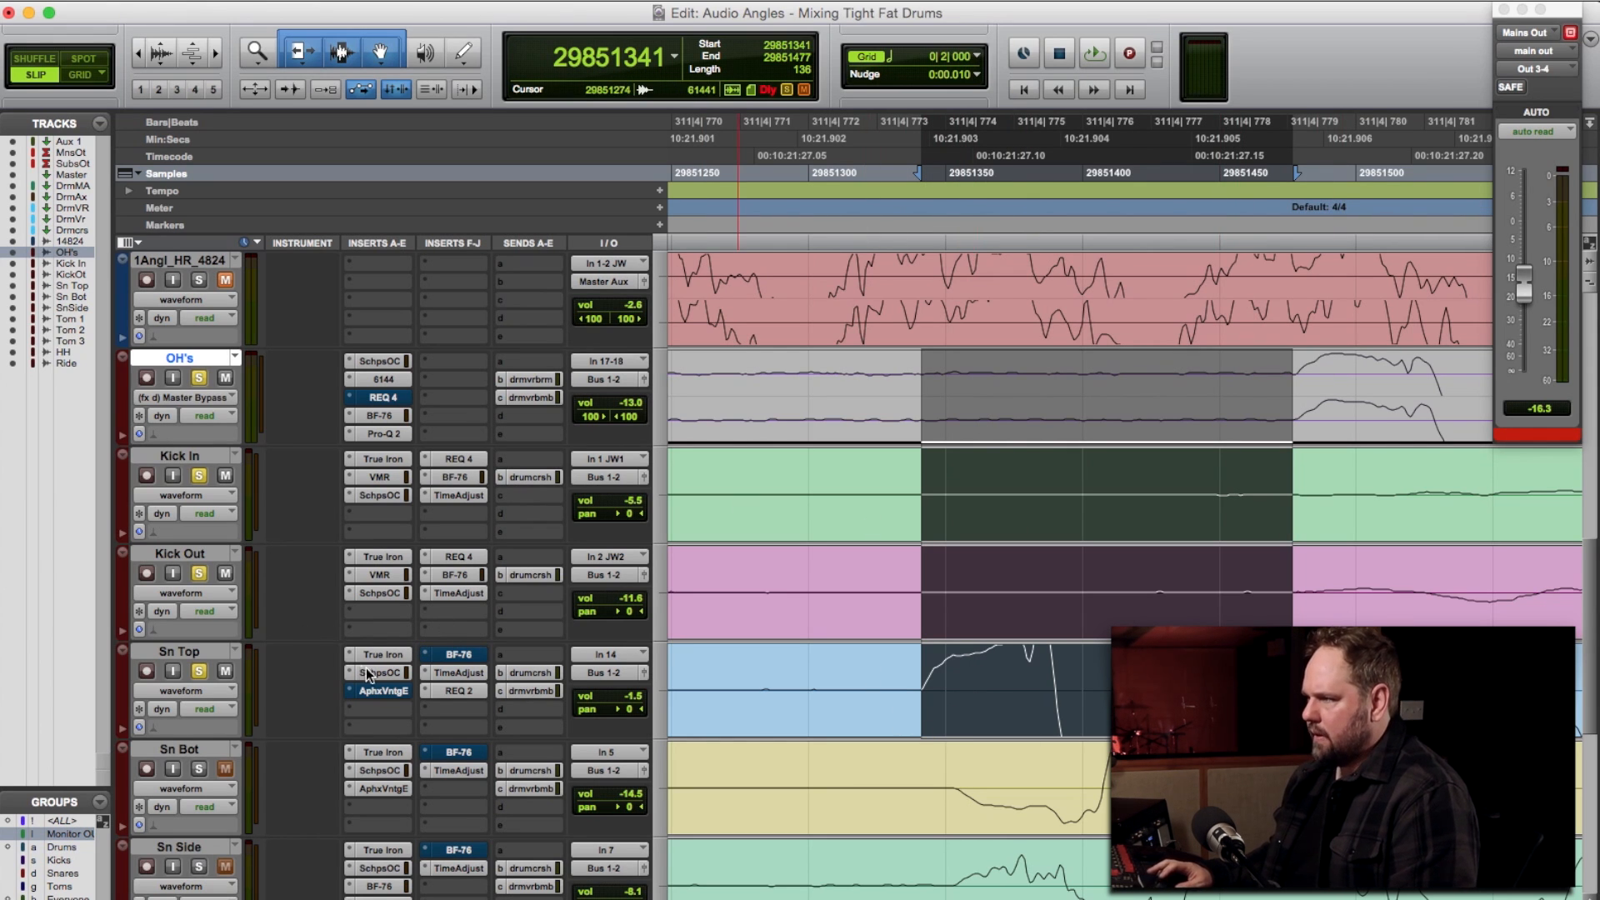
pyautogui.click(458, 673)
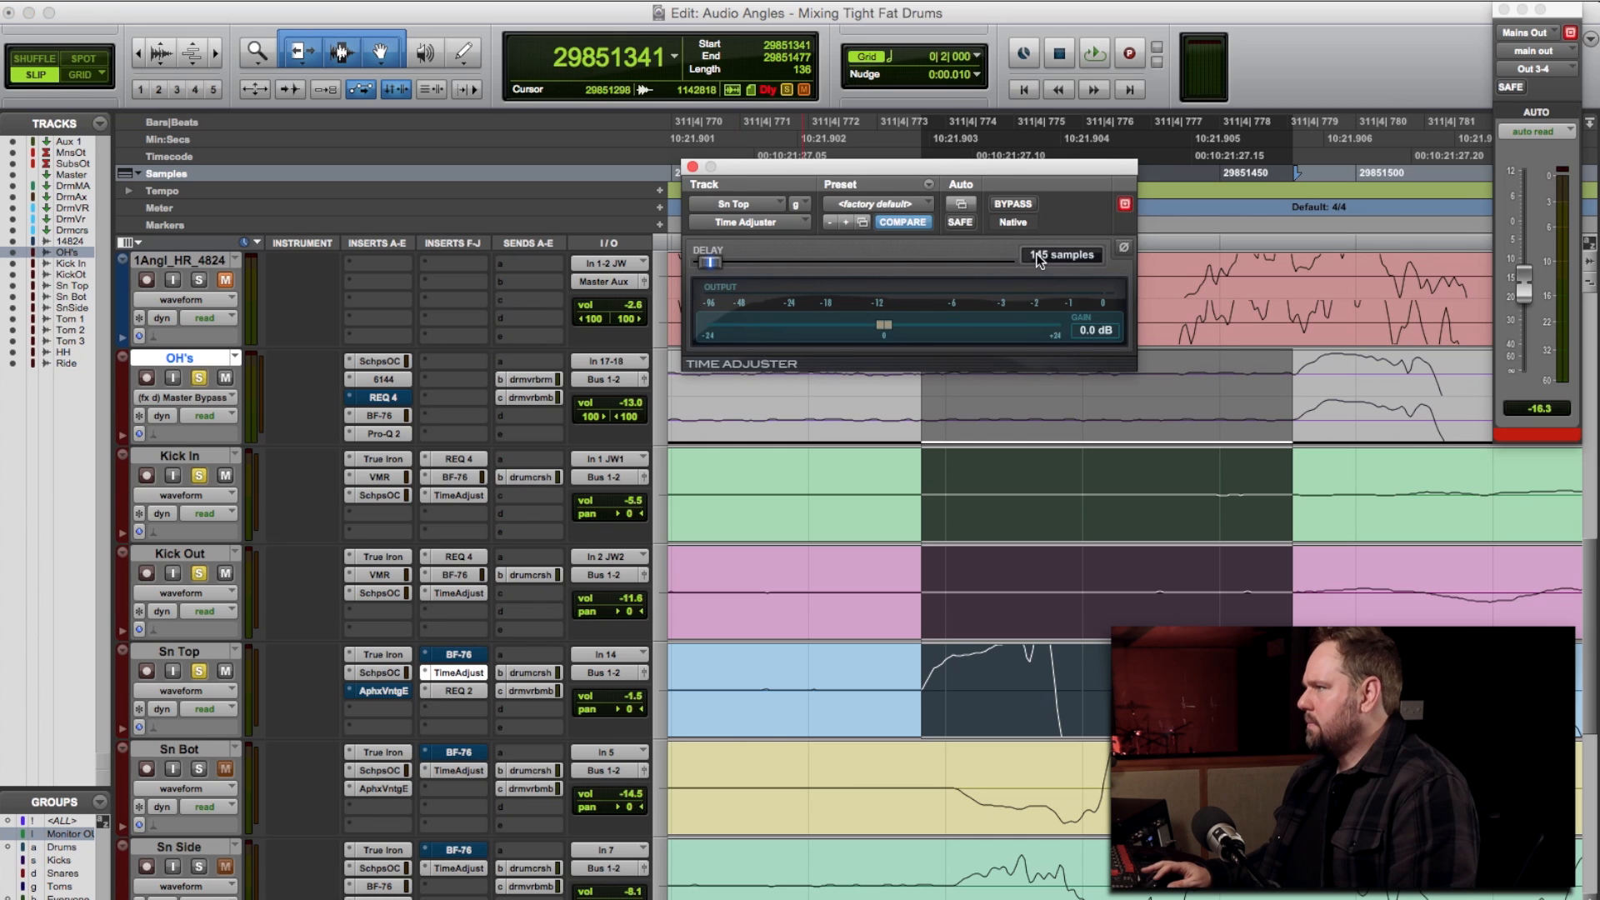
pyautogui.click(692, 167)
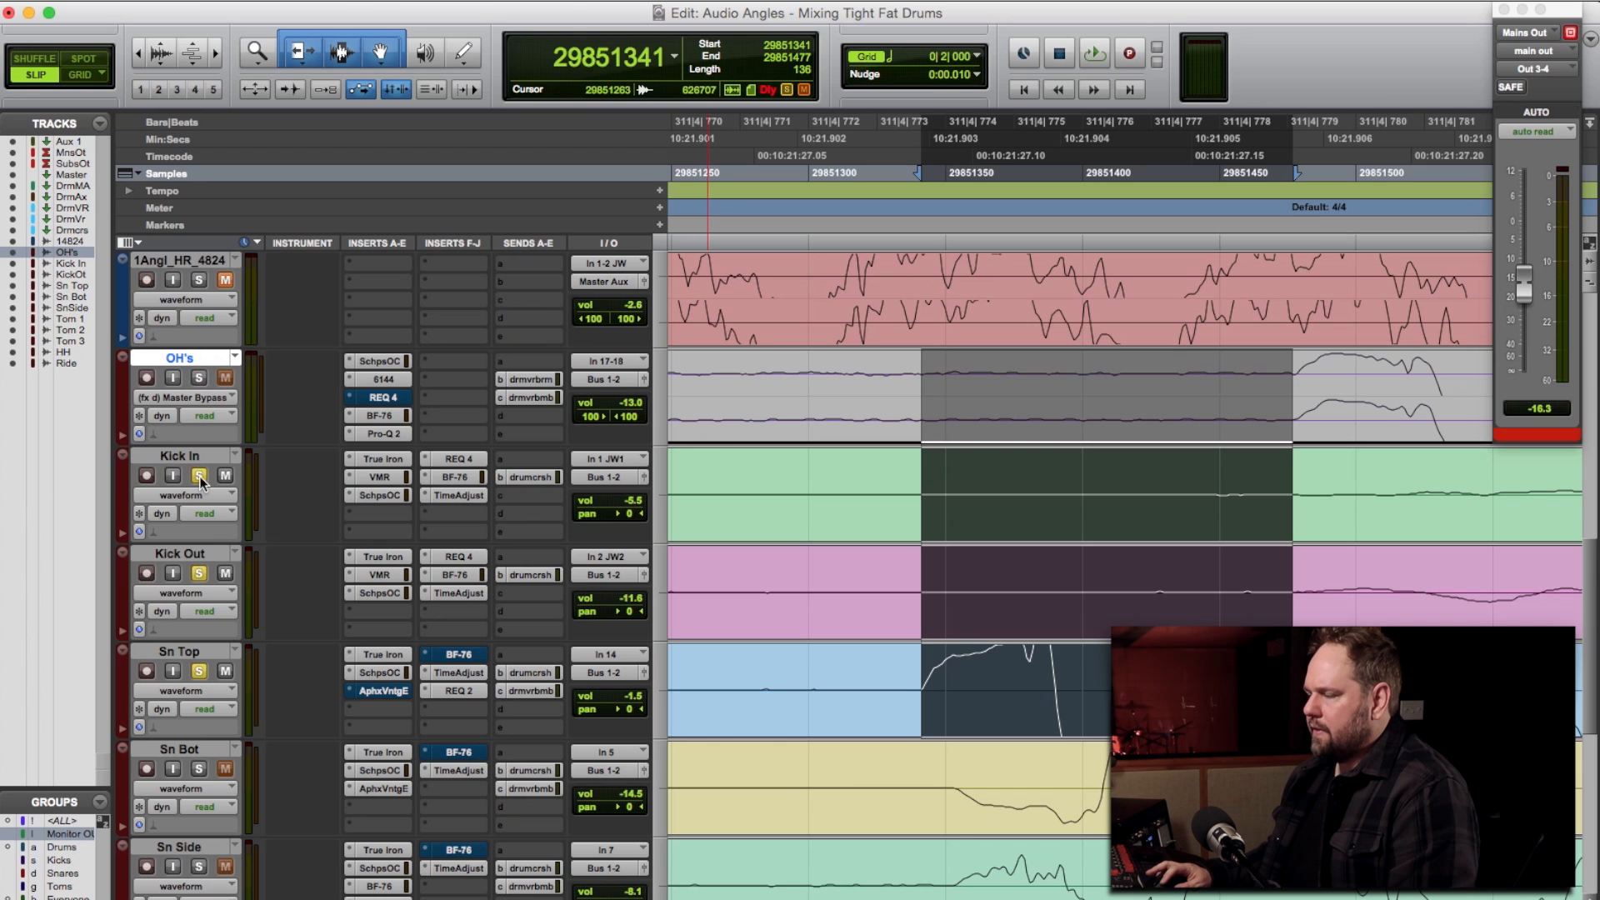
# Take the drum tracks out of solo and set the playback start to sample 29731280, just before the Sn Top_57-14 clip
pyautogui.click(200, 671)
pyautogui.click(815, 148)
pyautogui.press('r')
pyautogui.press('r')
pyautogui.press('r')
pyautogui.press('r')
pyautogui.press('r')
pyautogui.press('r')
pyautogui.press('r')
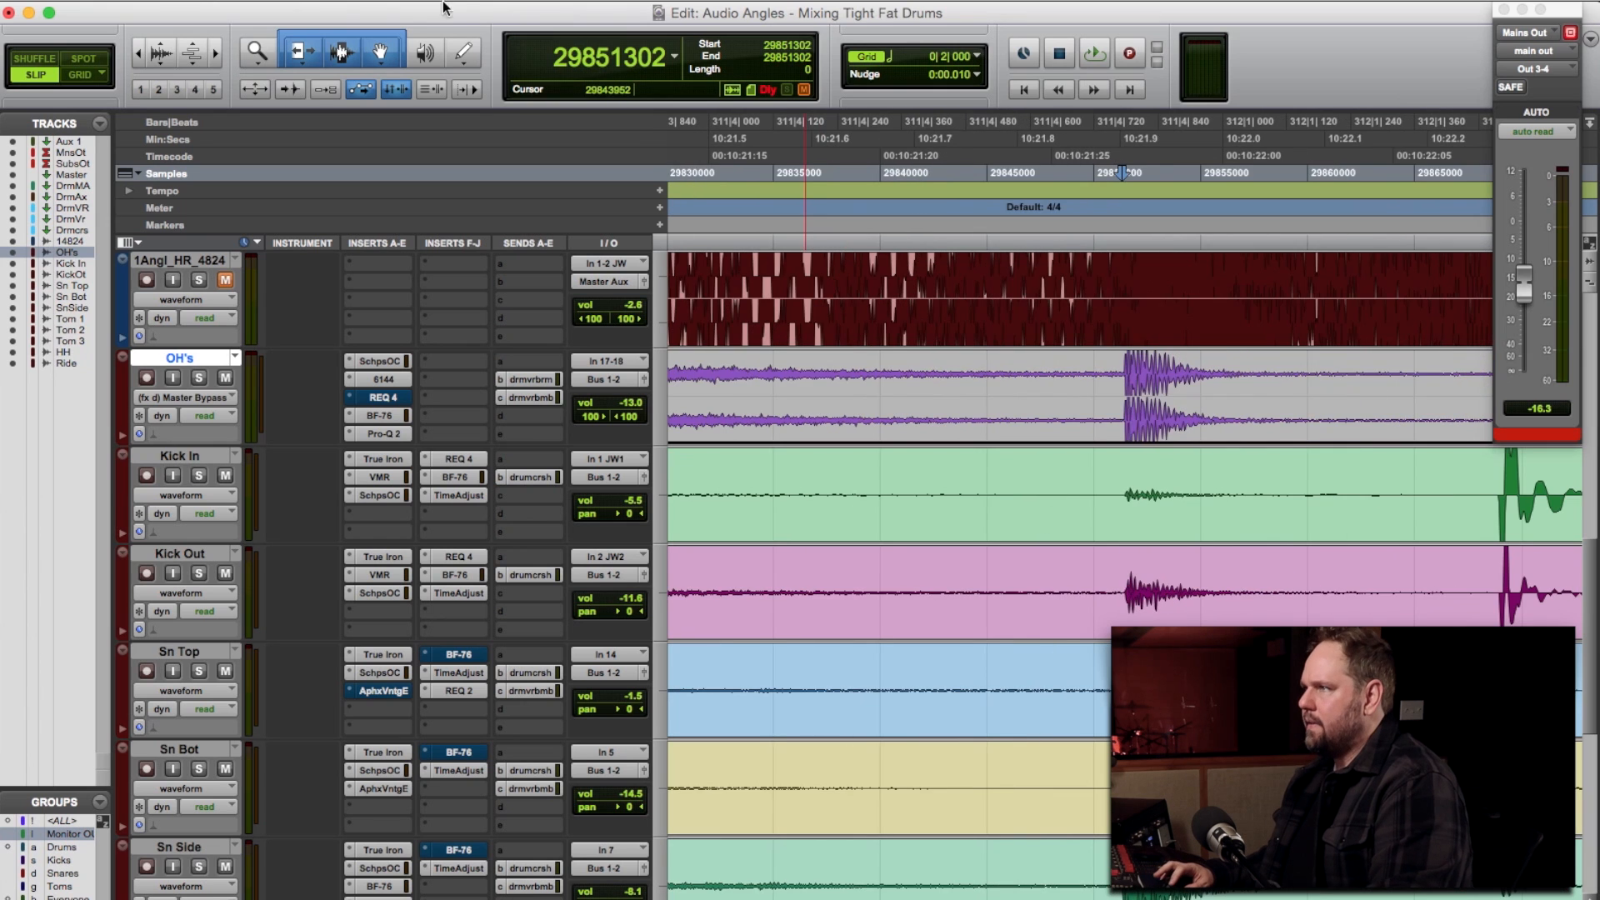
pyautogui.doubleClick(261, 53)
pyautogui.press('t')
pyautogui.press('t')
pyautogui.press('t')
pyautogui.press('t')
pyautogui.press('t')
pyautogui.press('t')
pyautogui.press('t')
pyautogui.press('t')
pyautogui.press('t')
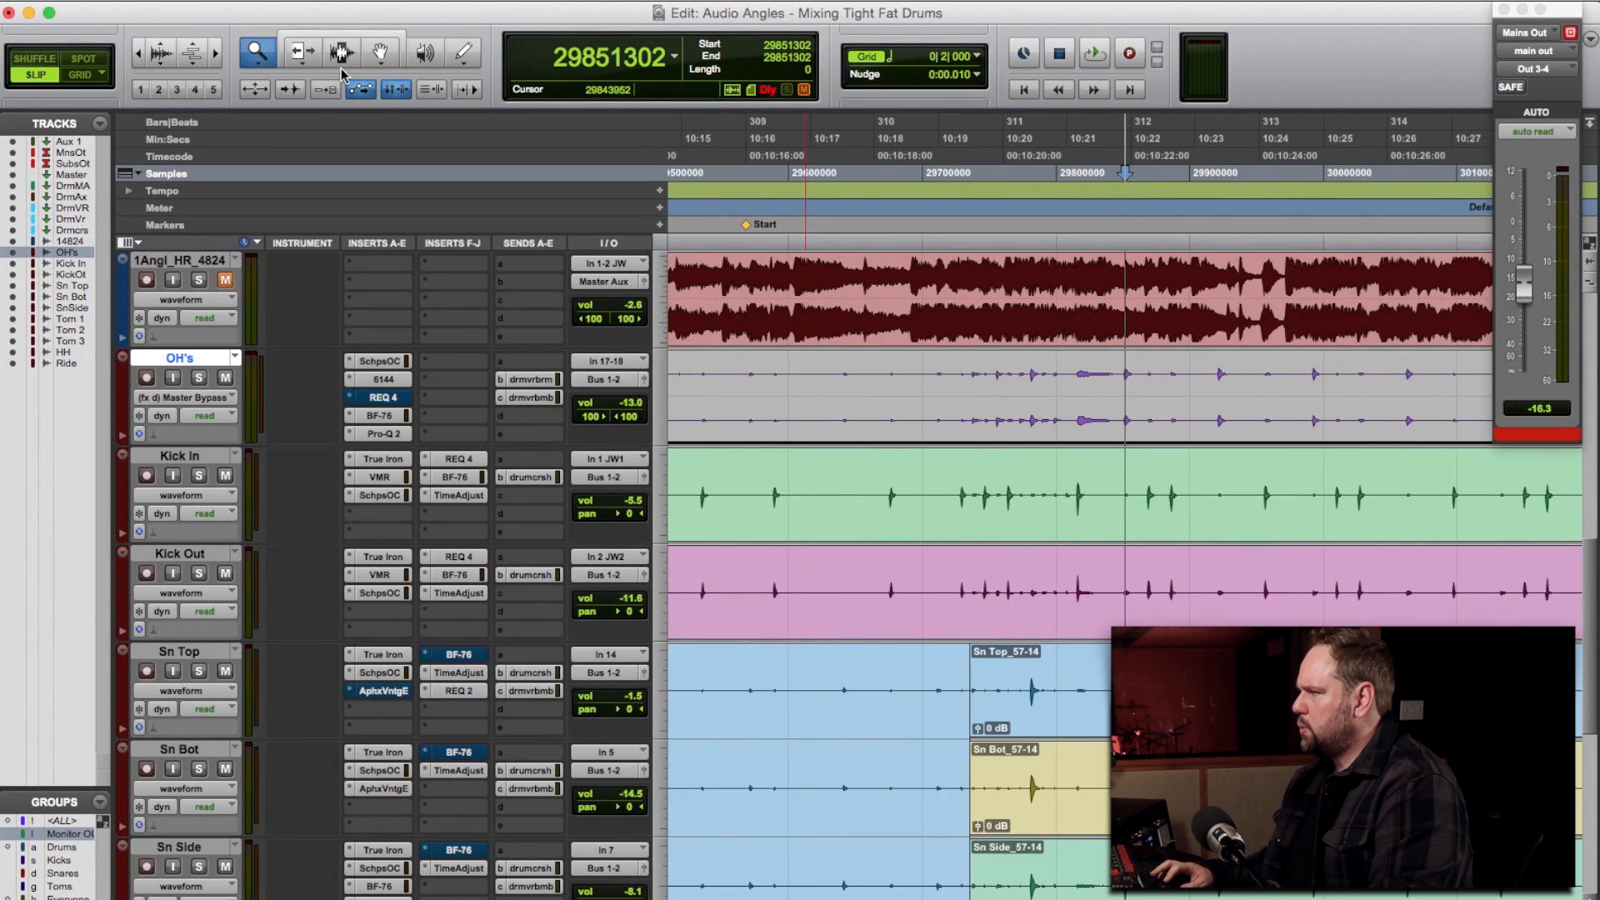
pyautogui.click(804, 139)
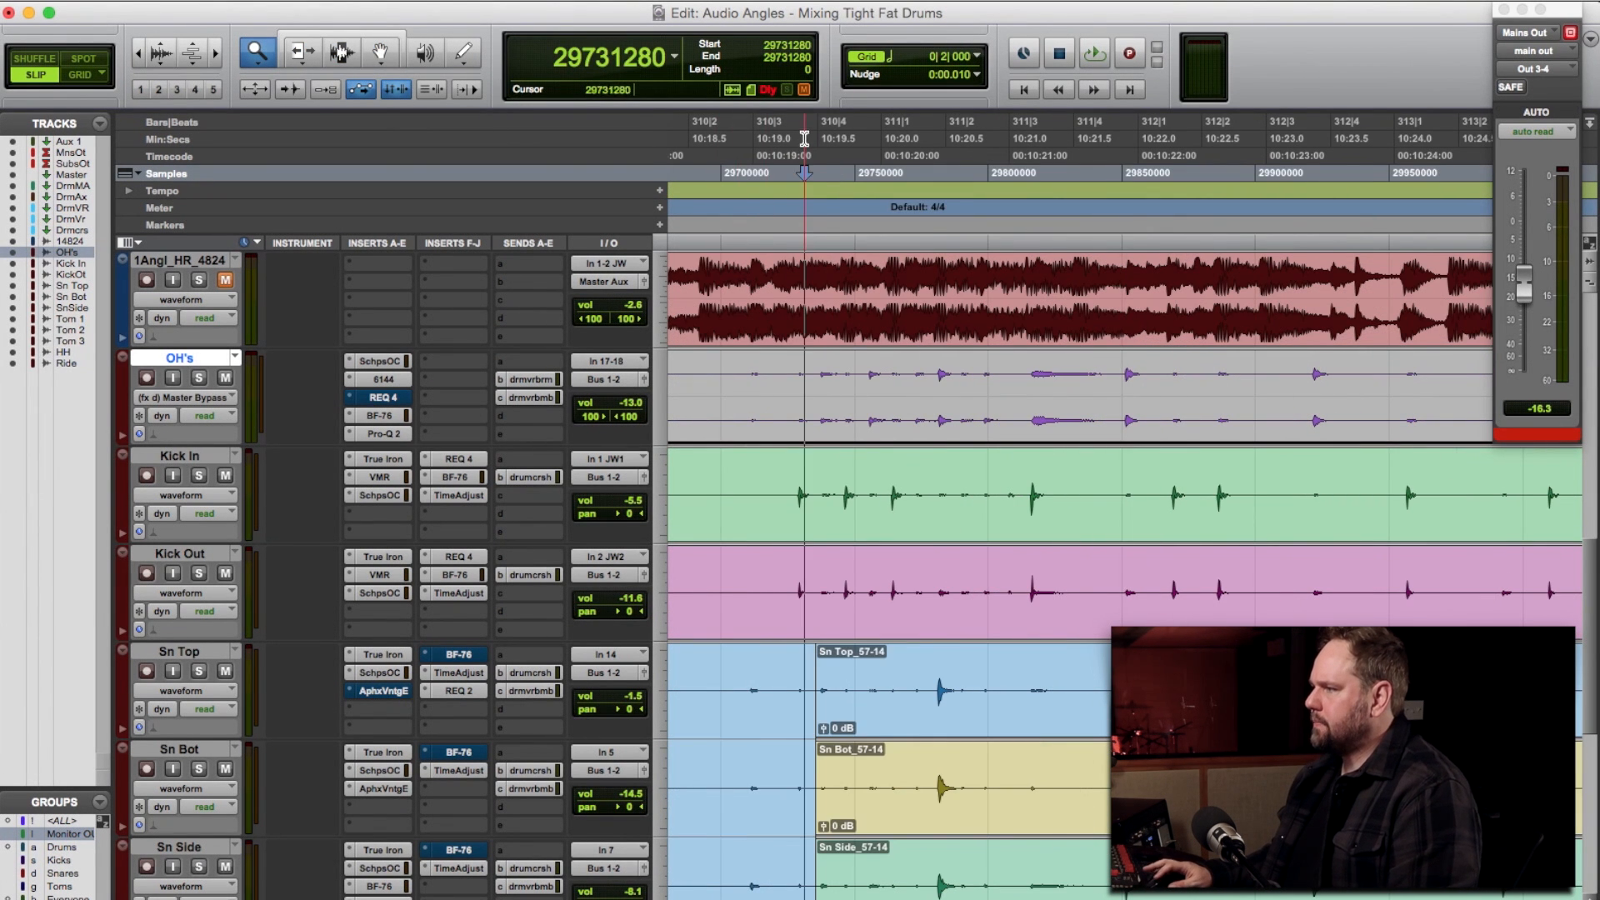
# Bypass the True Iron, Scheps Omni Channel, Time Adjuster and REQ 2 inserts on Sn Top
pyautogui.keyDown('super'); pyautogui.click(380, 654); pyautogui.keyUp('super')
pyautogui.keyDown('super'); pyautogui.click(379, 673); pyautogui.keyUp('super')
pyautogui.keyDown('super'); pyautogui.click(465, 672); pyautogui.keyUp('super')
pyautogui.keyDown('super'); pyautogui.click(458, 690); pyautogui.keyUp('super')
# Play back the session with Sn Top soloed to hear the unprocessed snare, and stop playback
pyautogui.press('space')
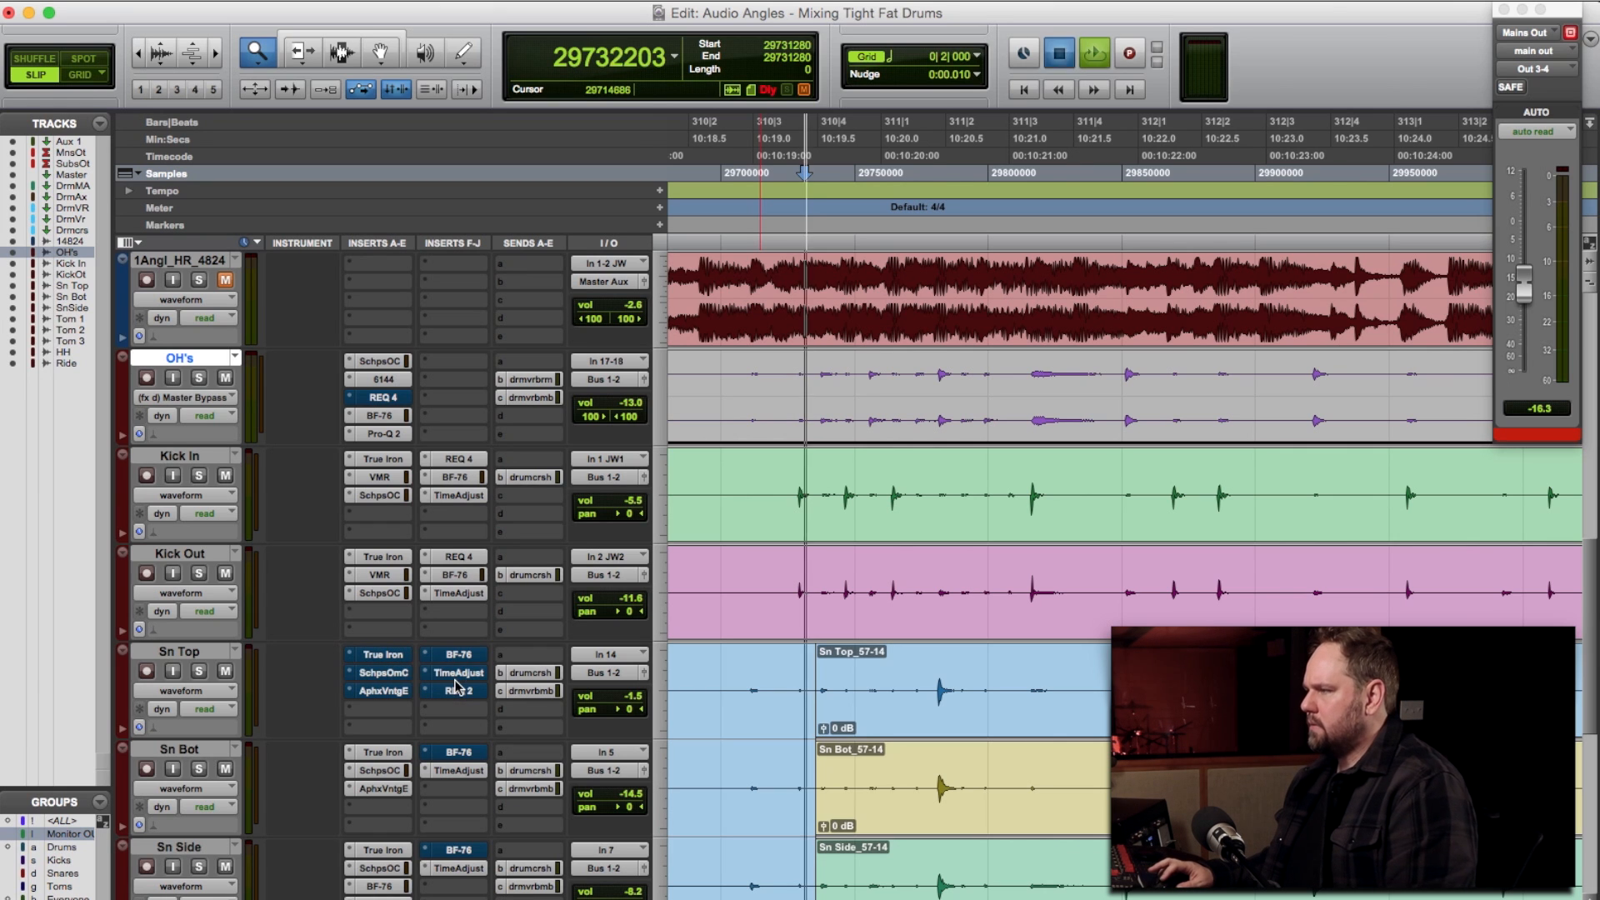
pyautogui.click(198, 671)
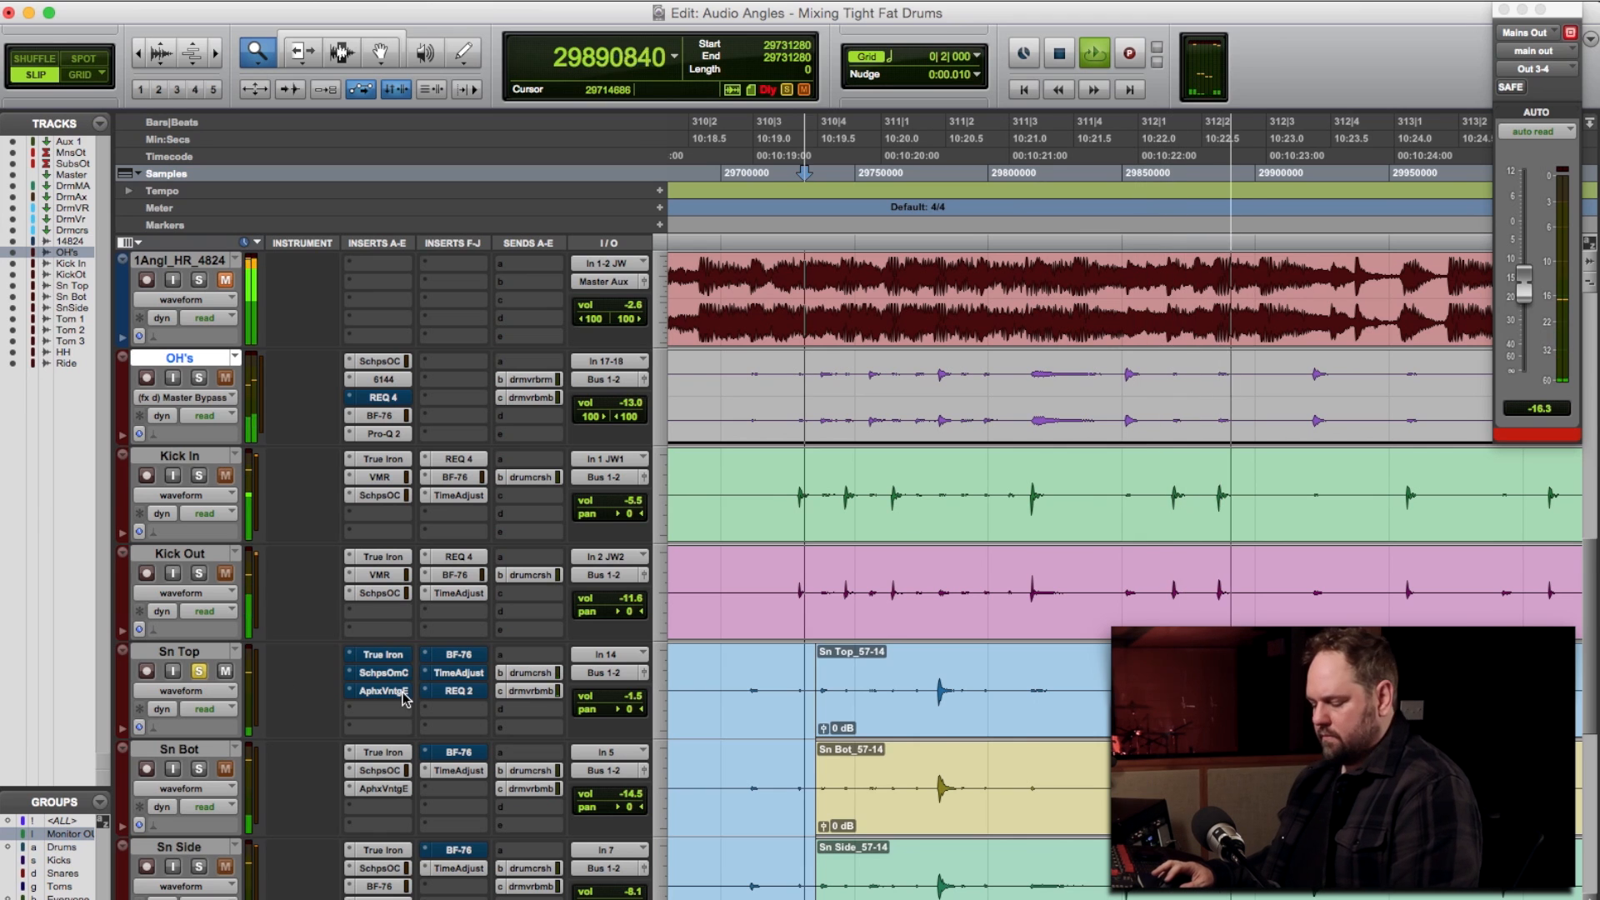
pyautogui.press('r')
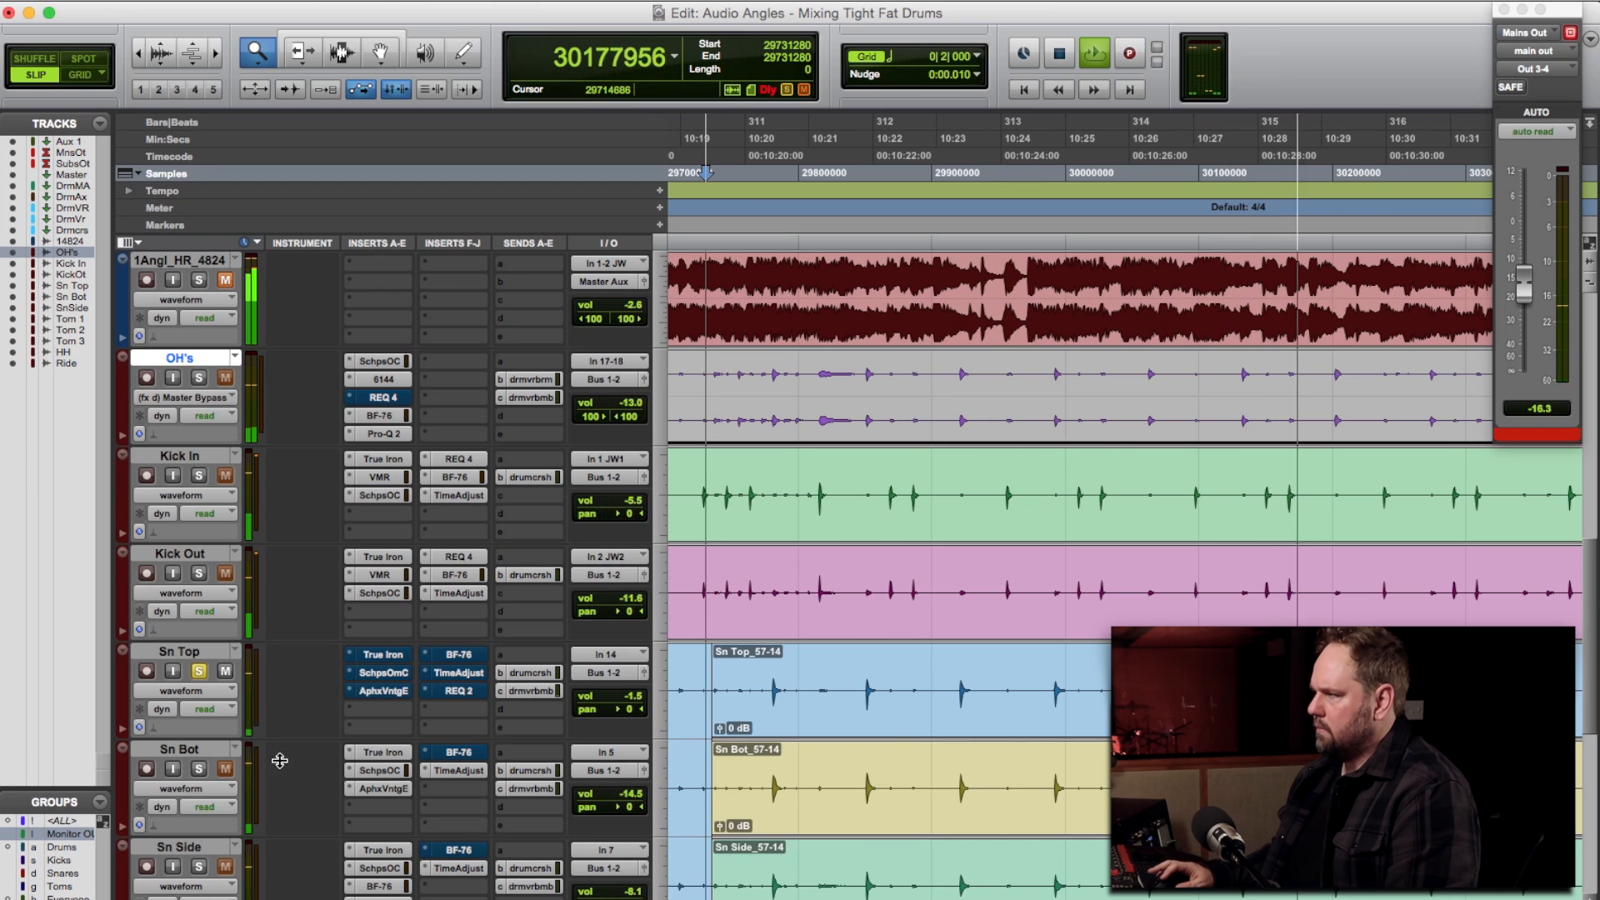
pyautogui.press('space')
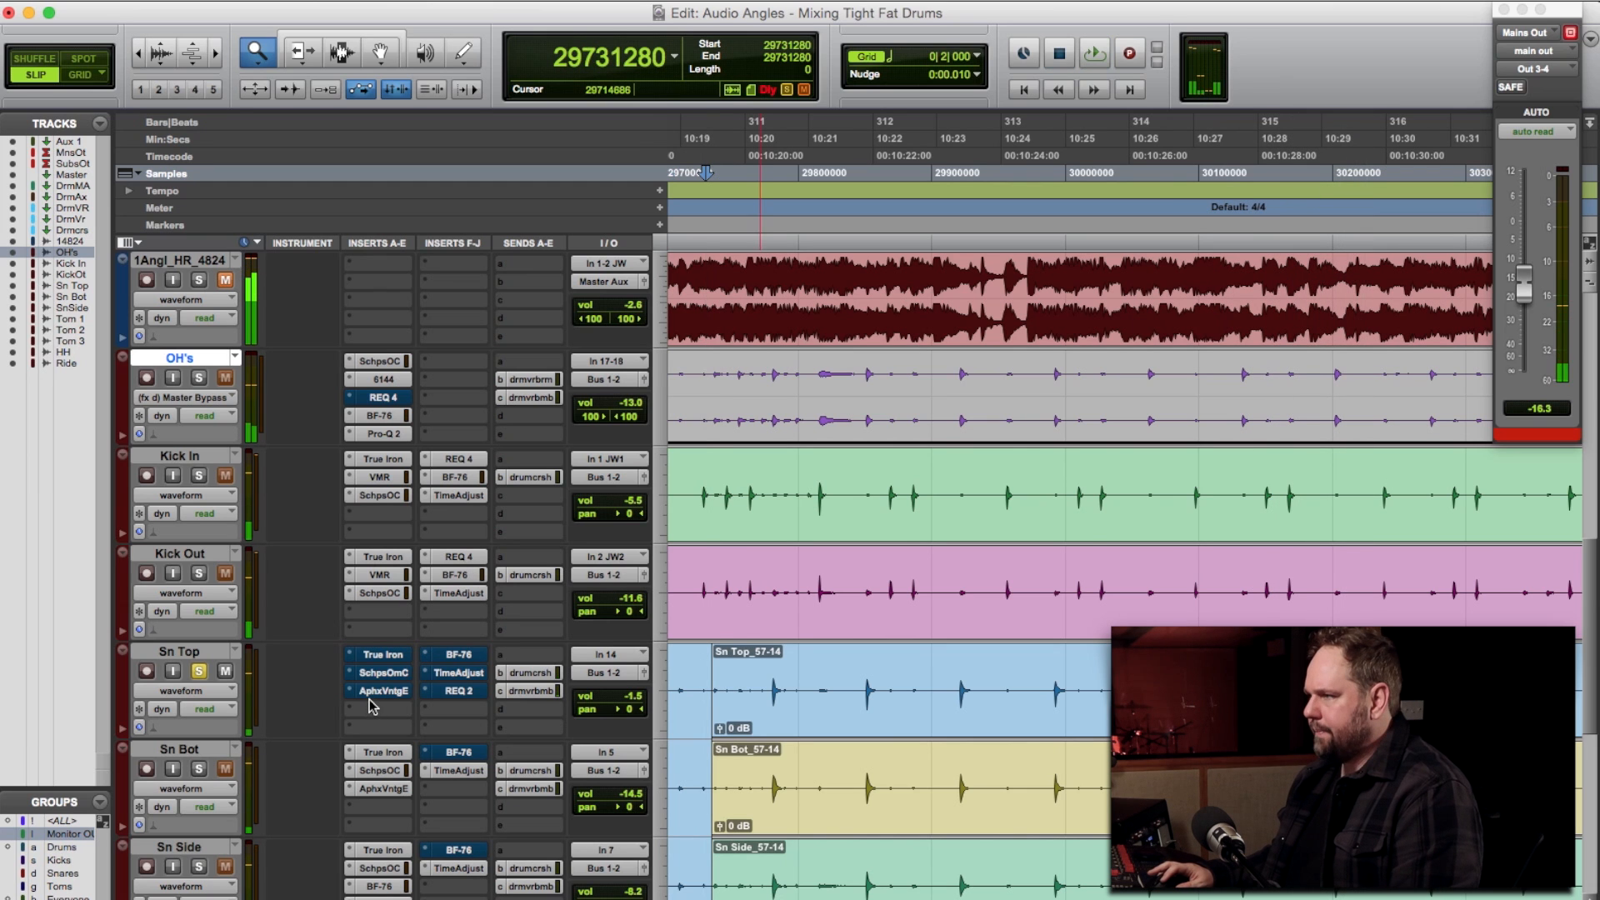
# Examine Sn Top's True Iron settings and the filter and EQ band settings of its Scheps Omni Channel
pyautogui.click(380, 655)
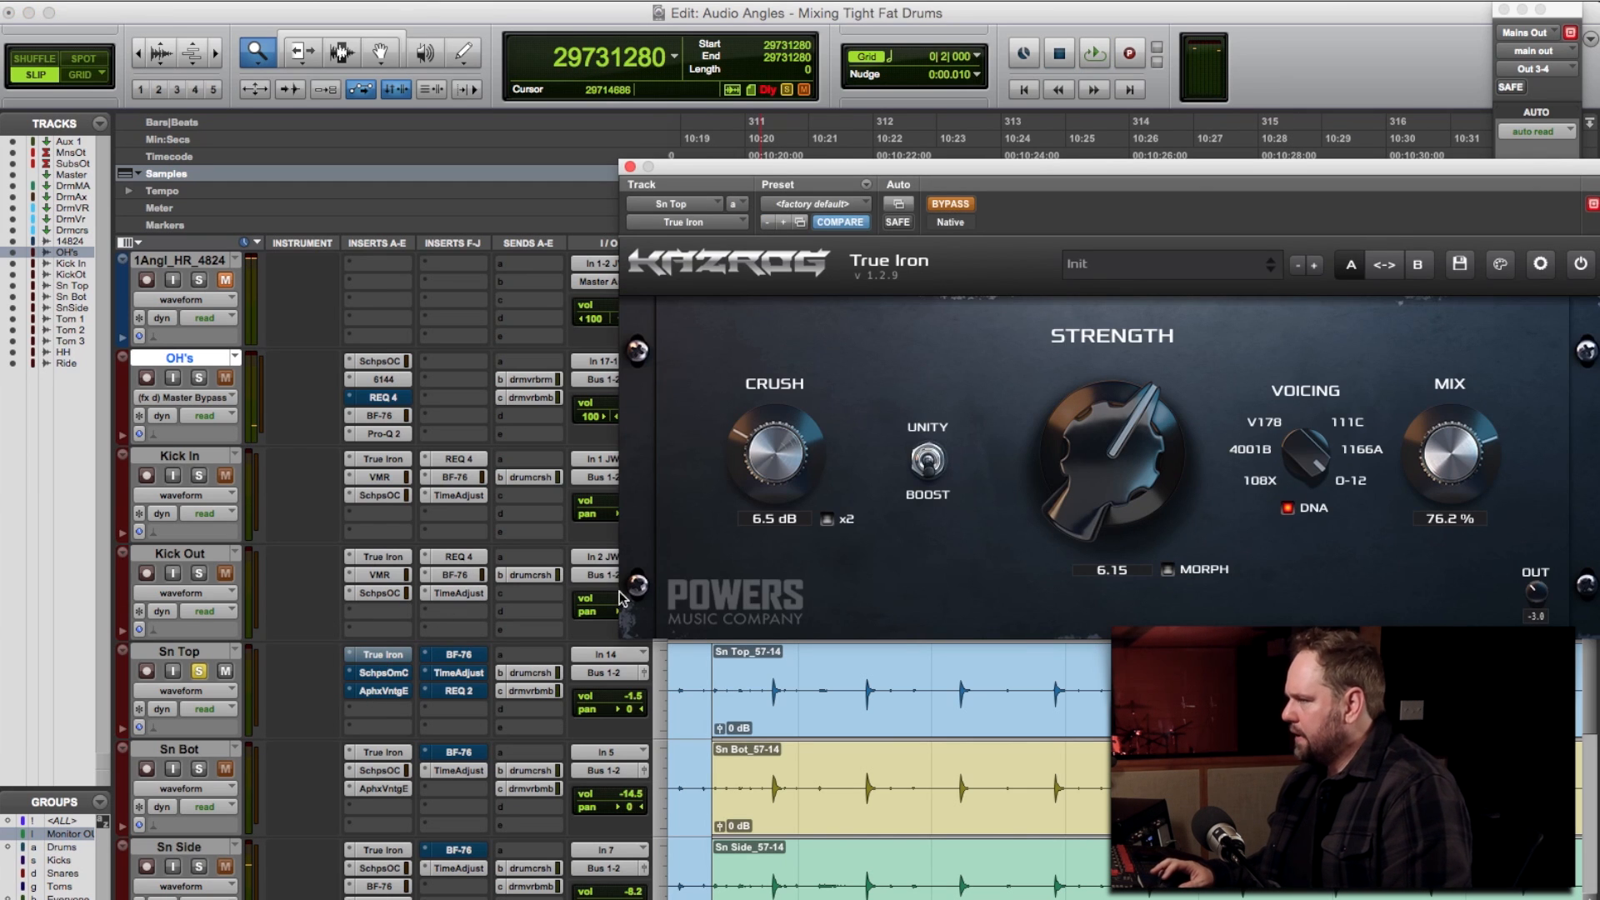
pyautogui.click(382, 670)
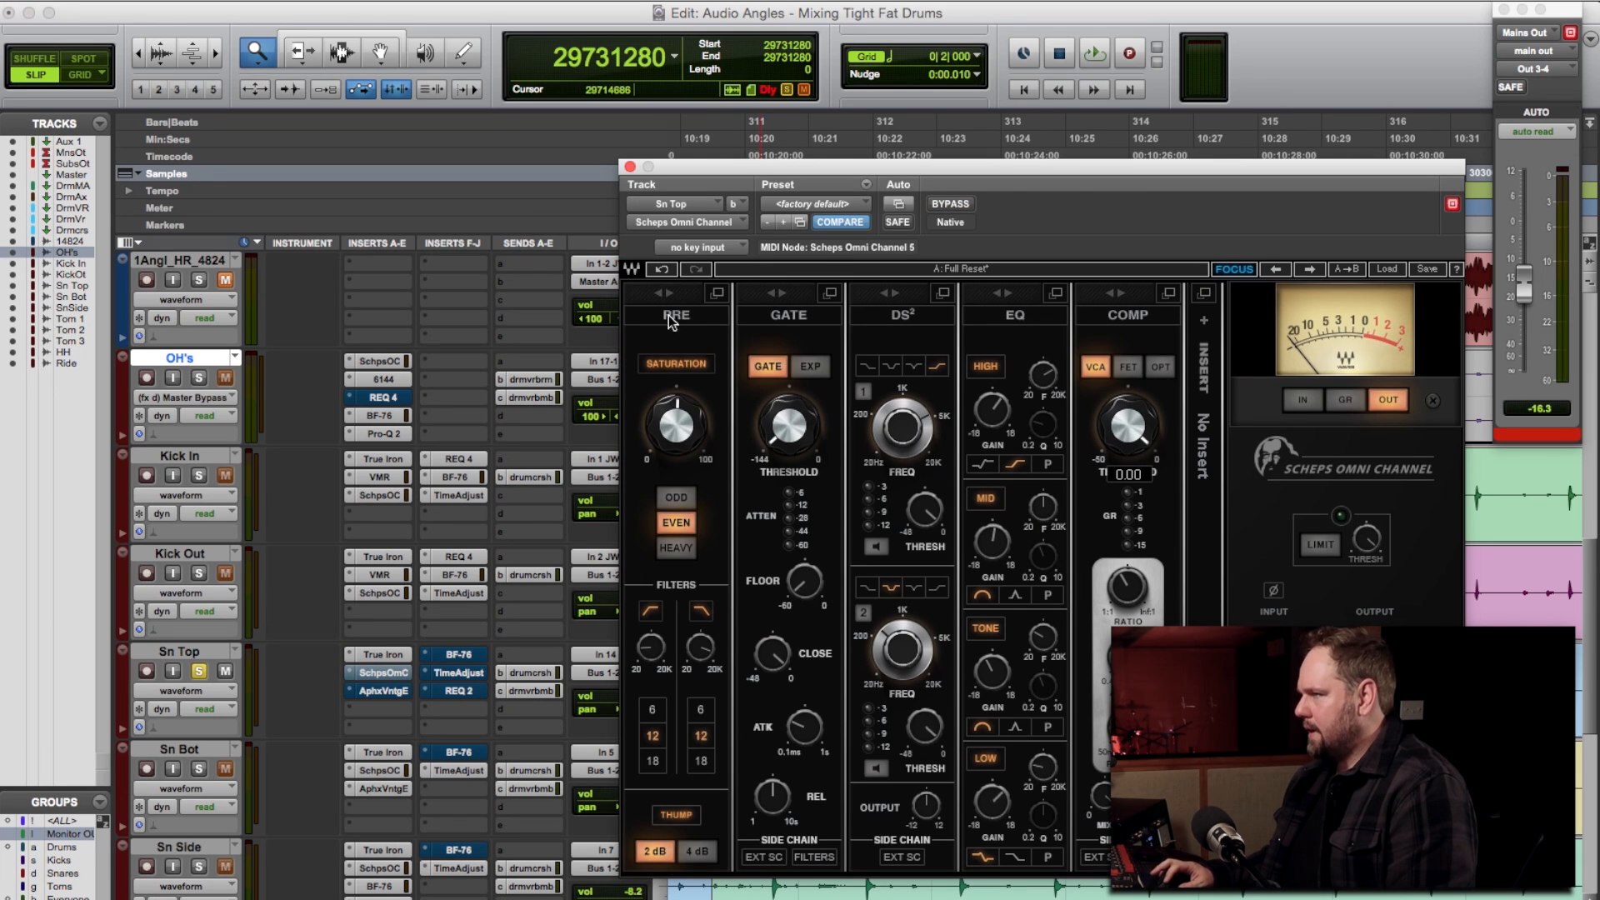
pyautogui.click(649, 657)
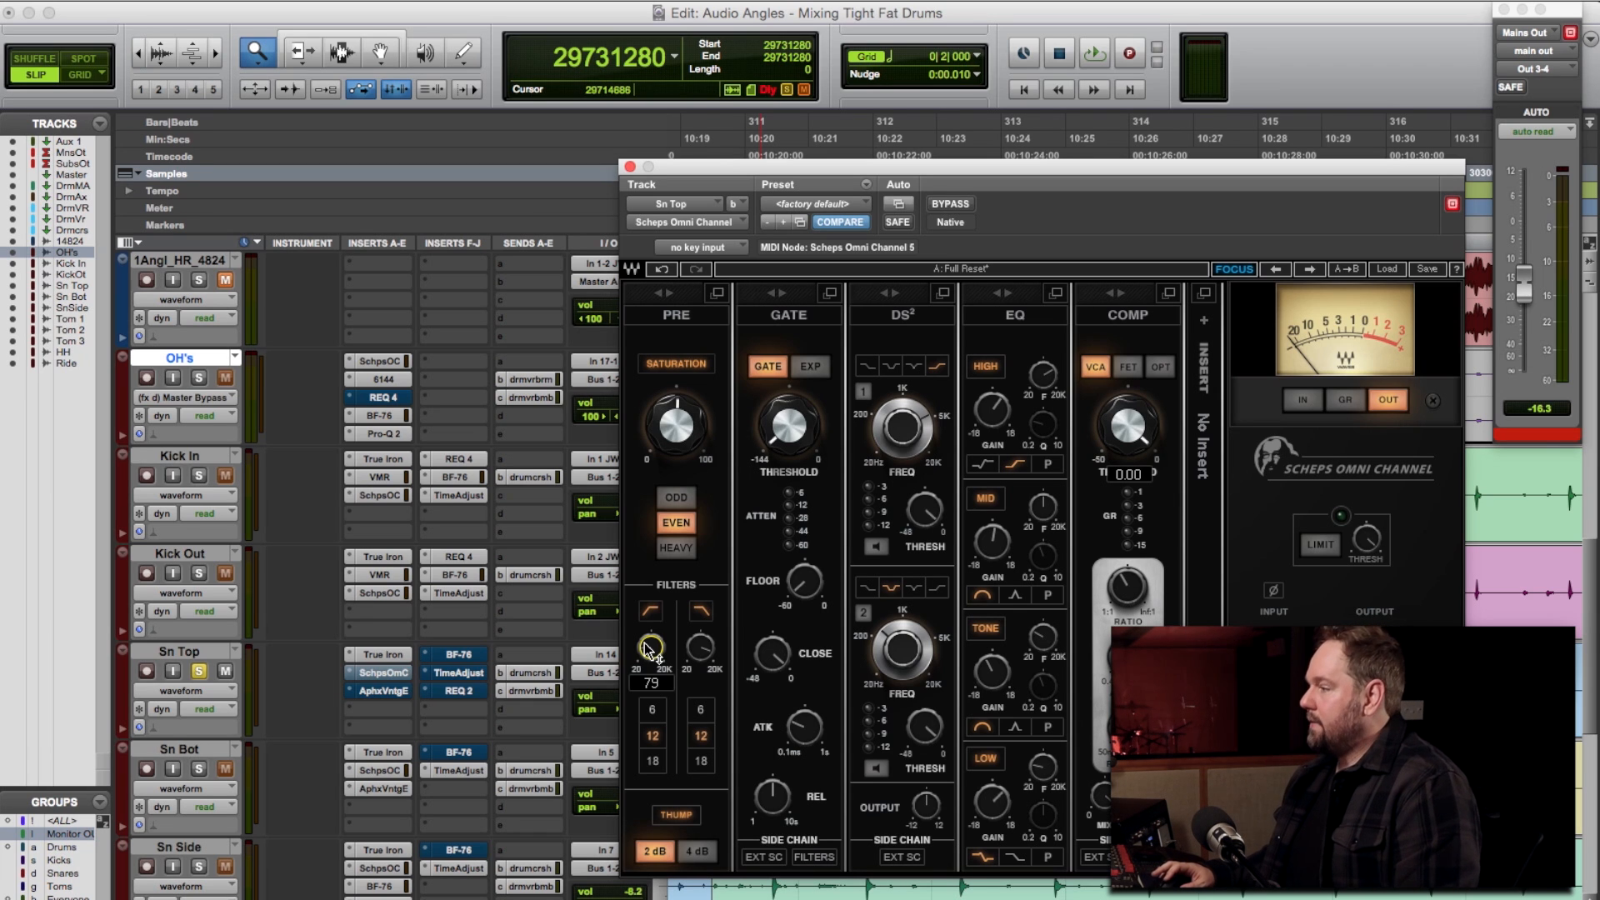
pyautogui.moveTo(1040, 774); pyautogui.dragTo(1039, 773)
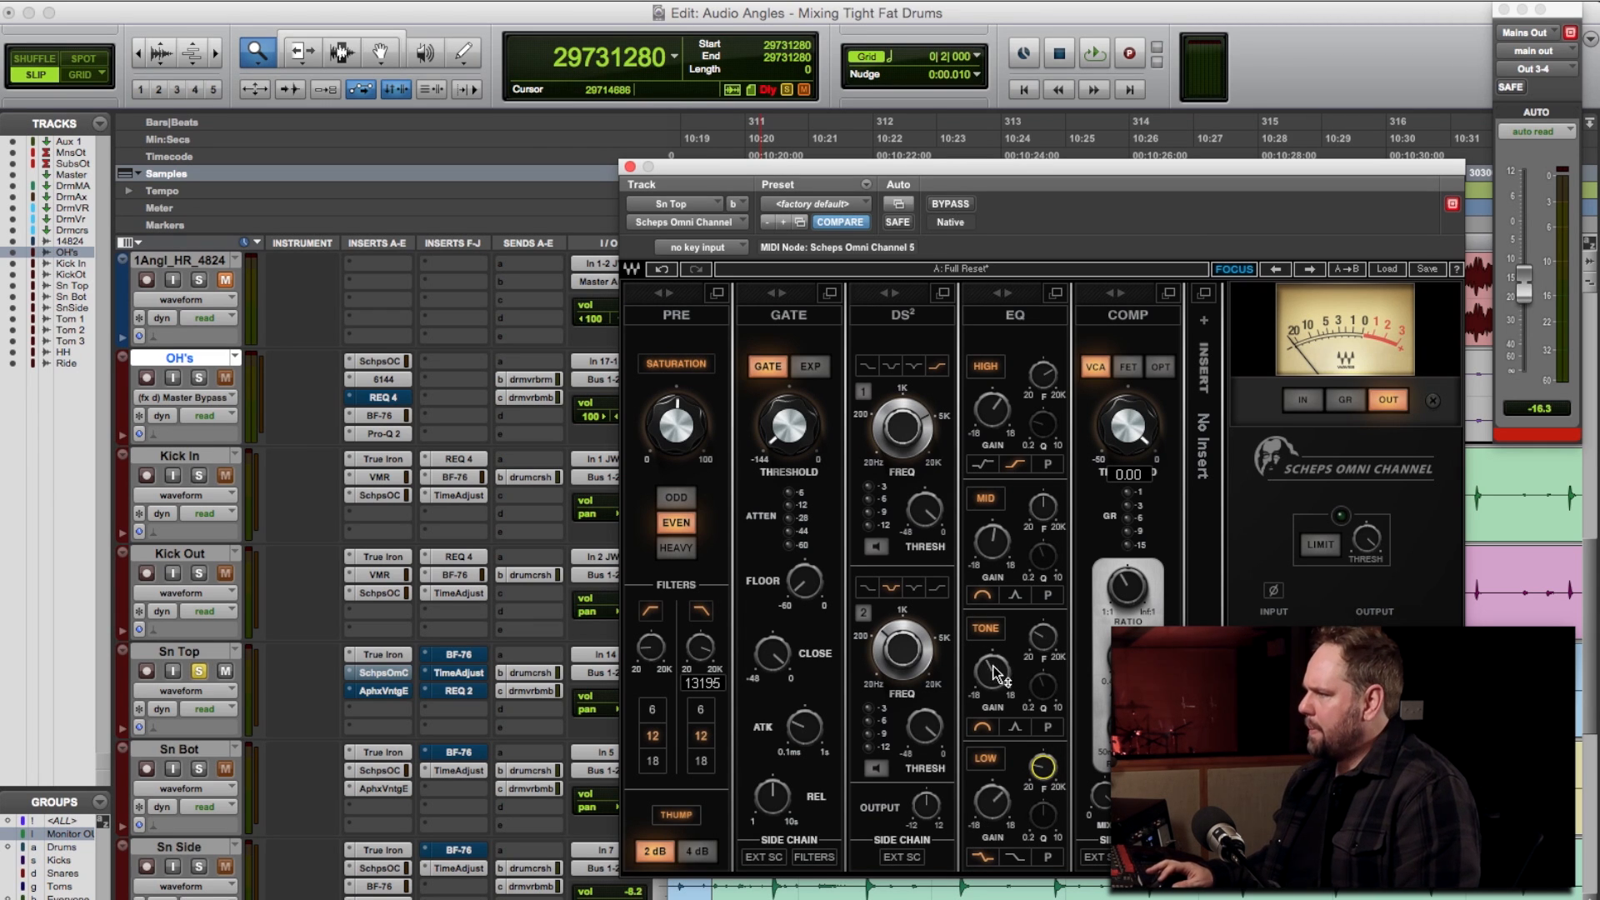
pyautogui.click(1042, 637)
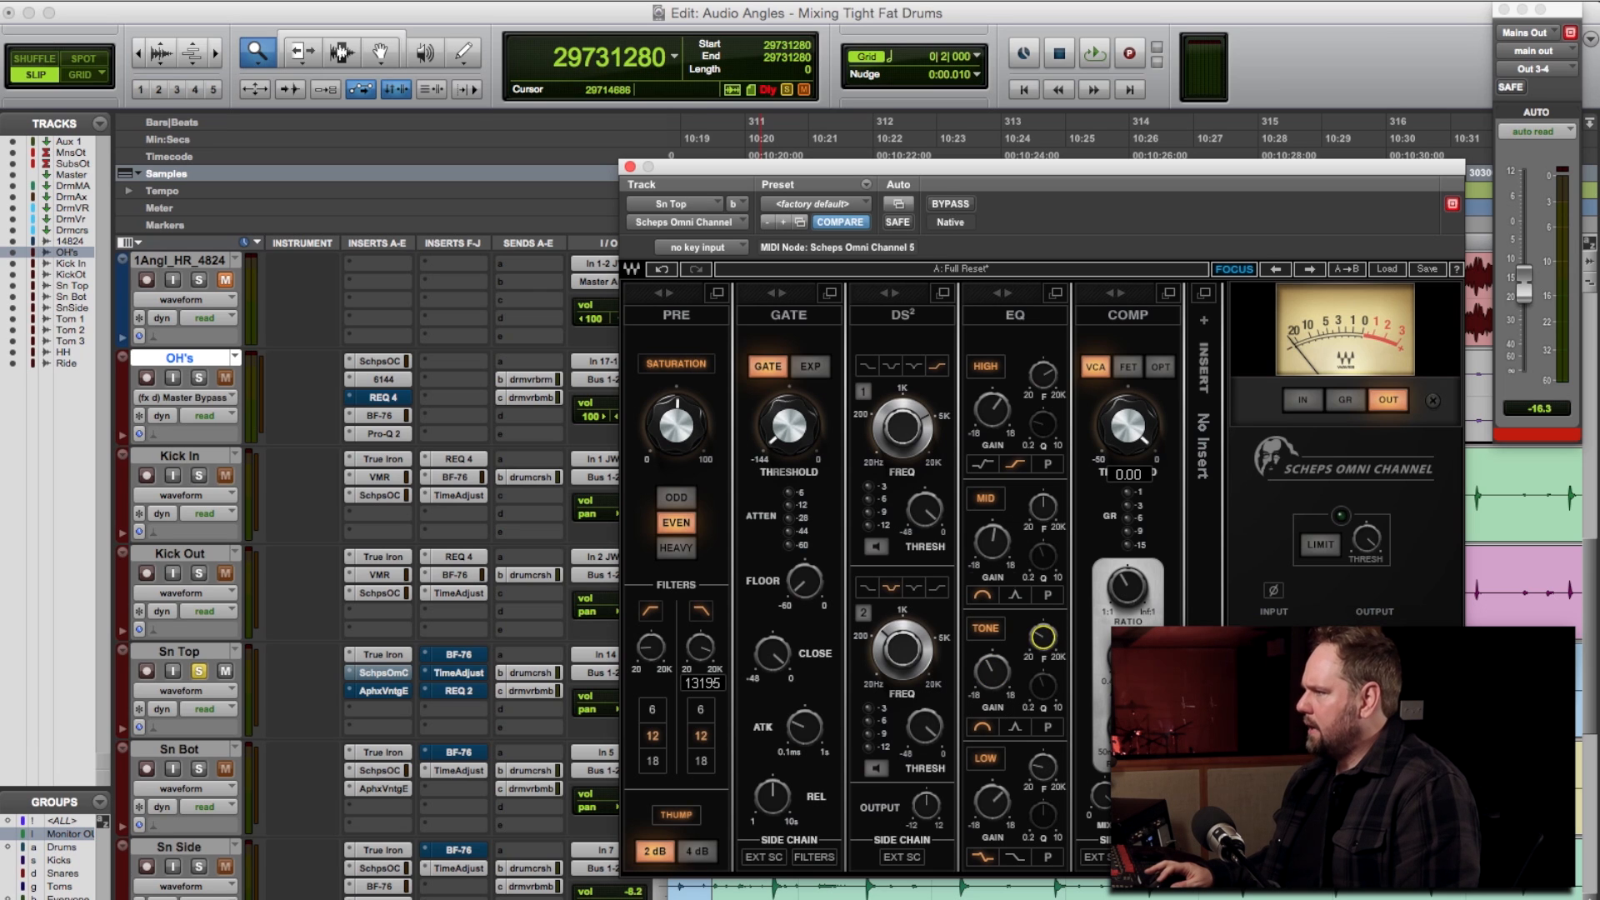
pyautogui.click(1043, 506)
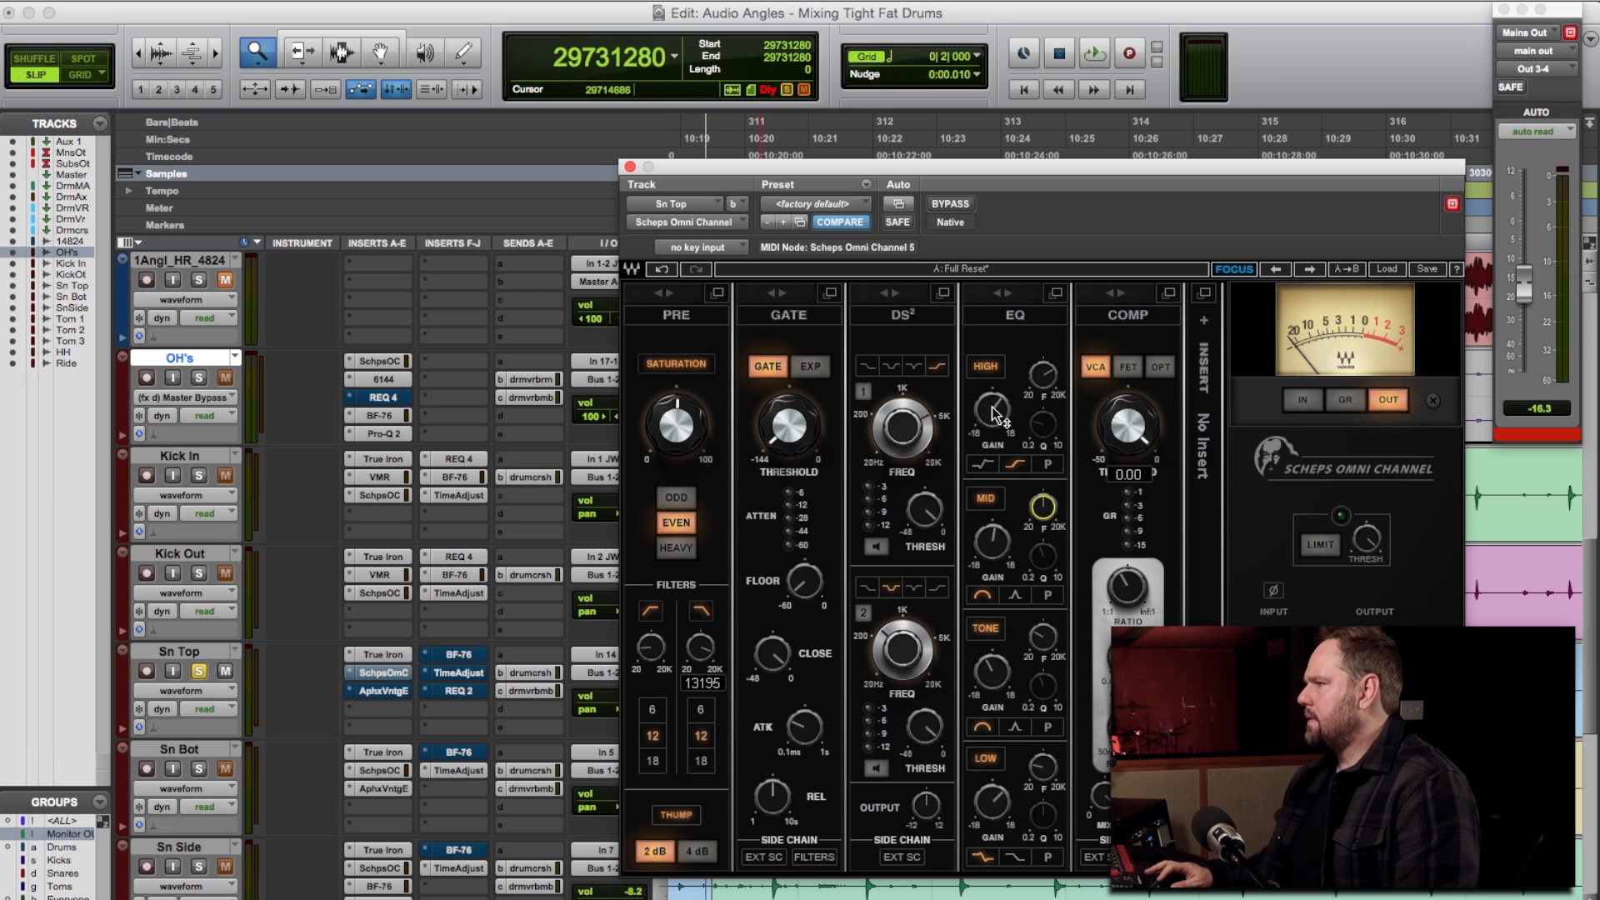
pyautogui.click(1042, 375)
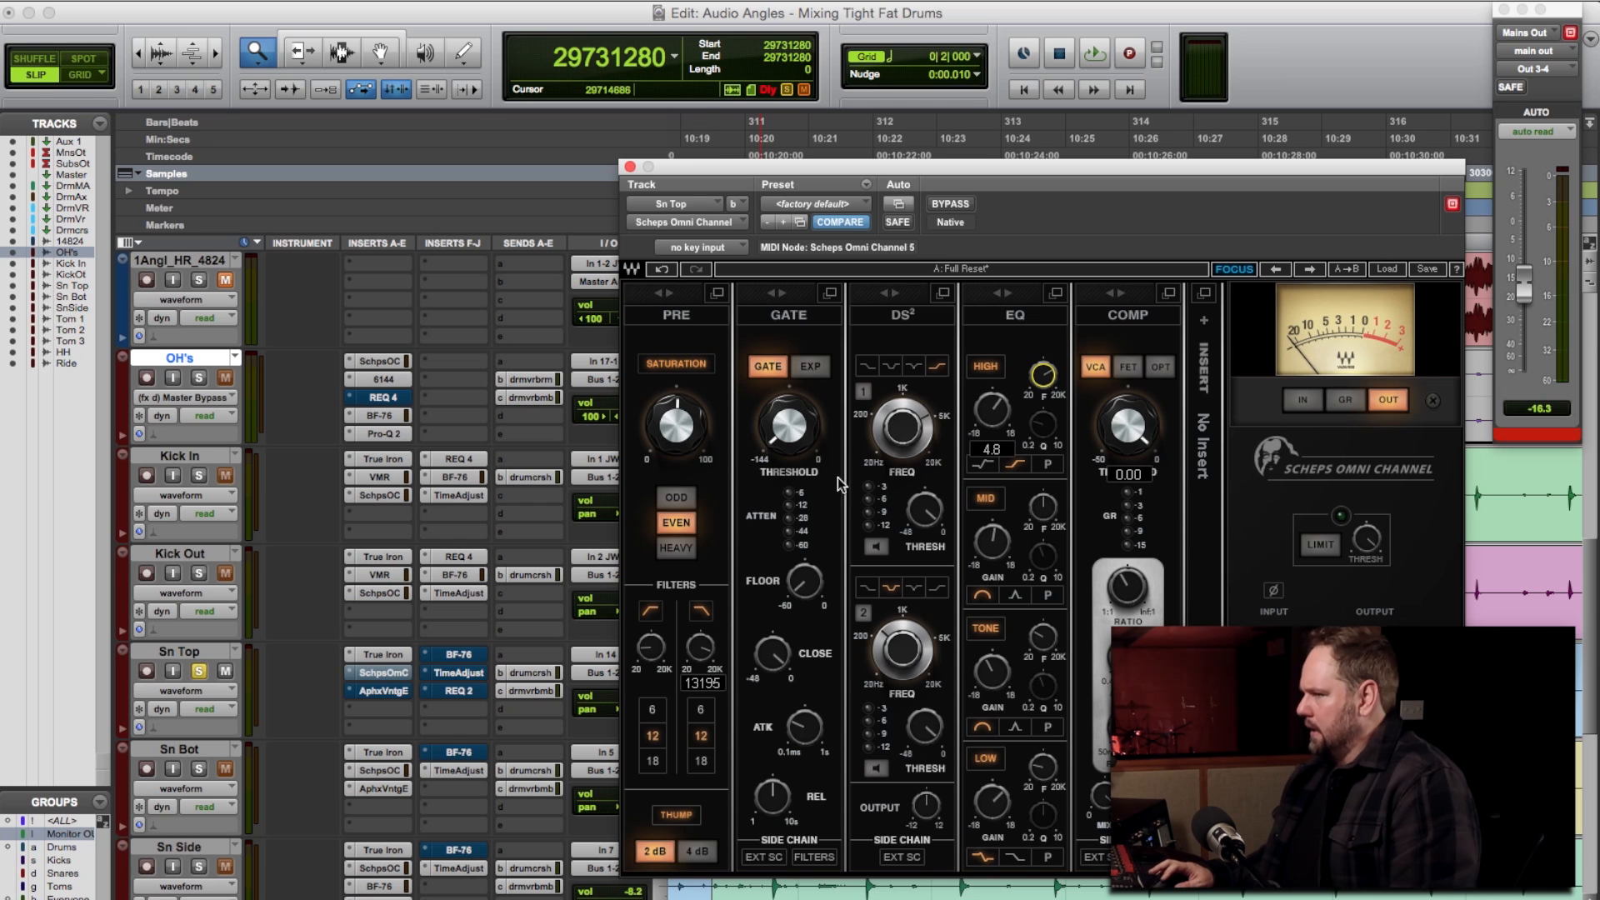
# Examine the Aphex Vintage Exciter, BF-76 and REQ 2 settings on Sn Top
pyautogui.click(379, 689)
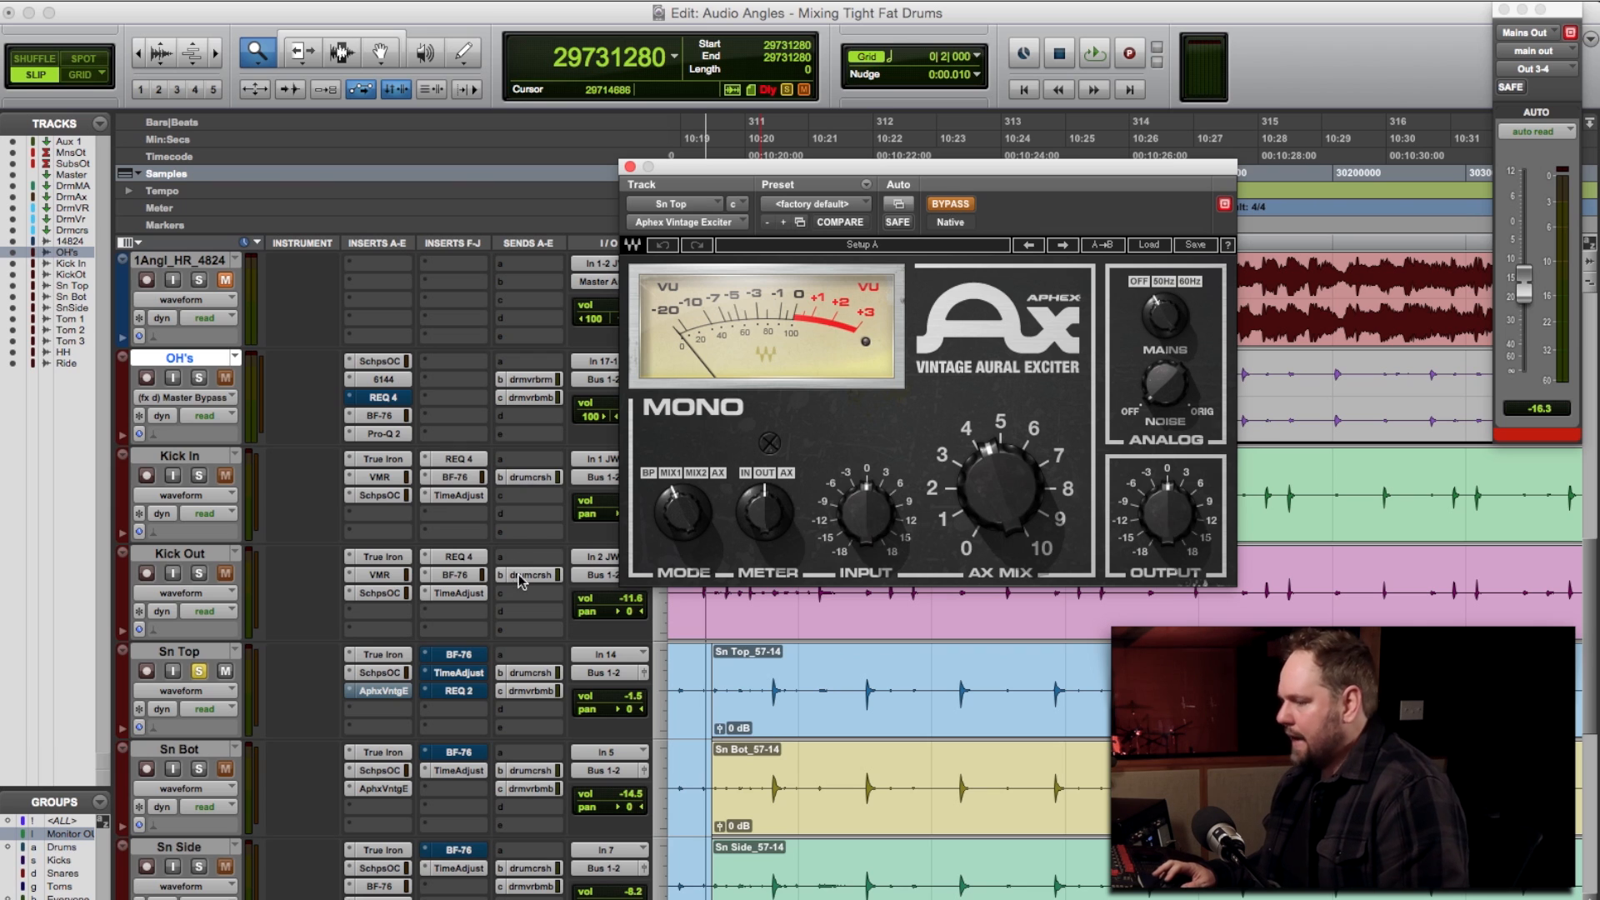
pyautogui.click(458, 655)
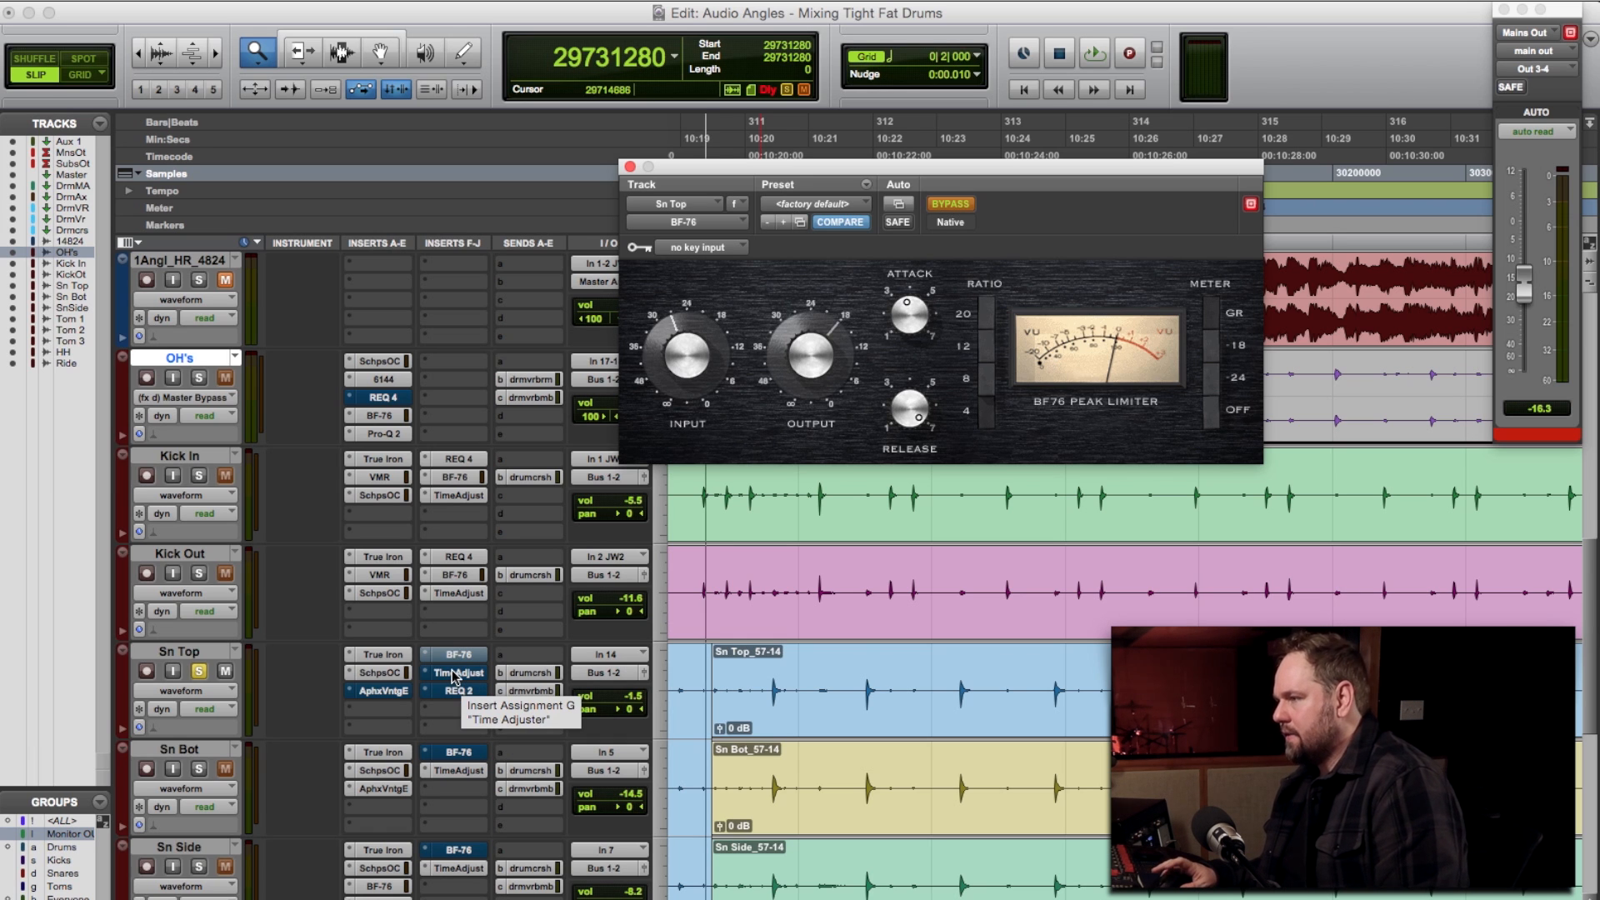
pyautogui.click(457, 691)
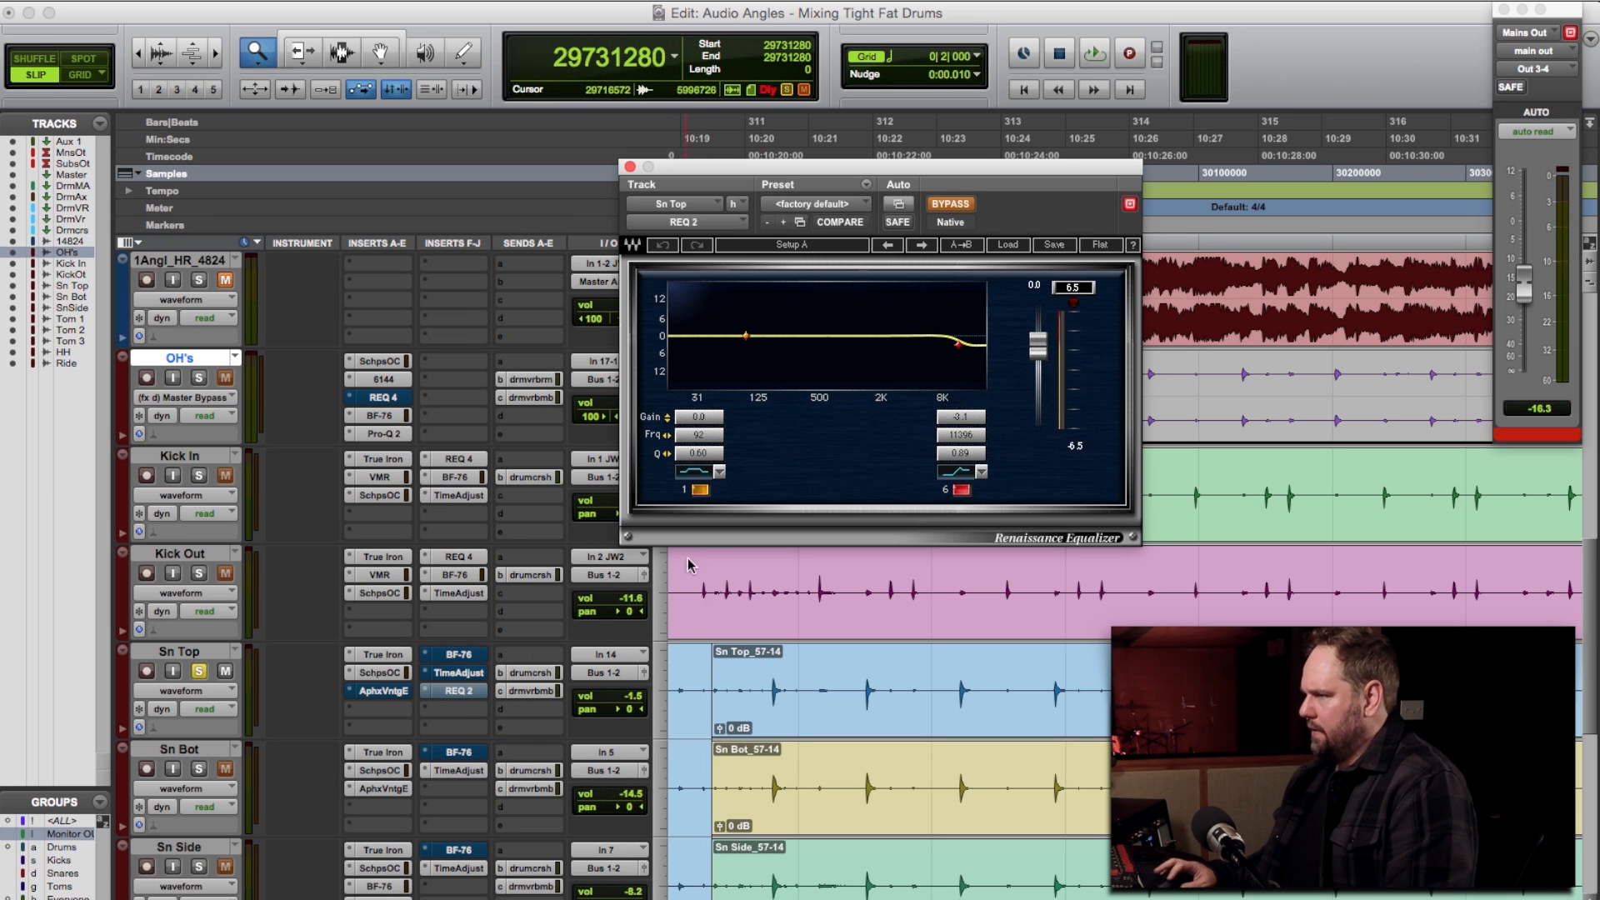
# Bypass True Iron and Scheps Omni Channel on Sn Top again and start playback from sample 29754286
pyautogui.keyDown('super'); pyautogui.click(383, 655); pyautogui.keyUp('super')
pyautogui.keyDown('super'); pyautogui.click(384, 673); pyautogui.keyUp('super')
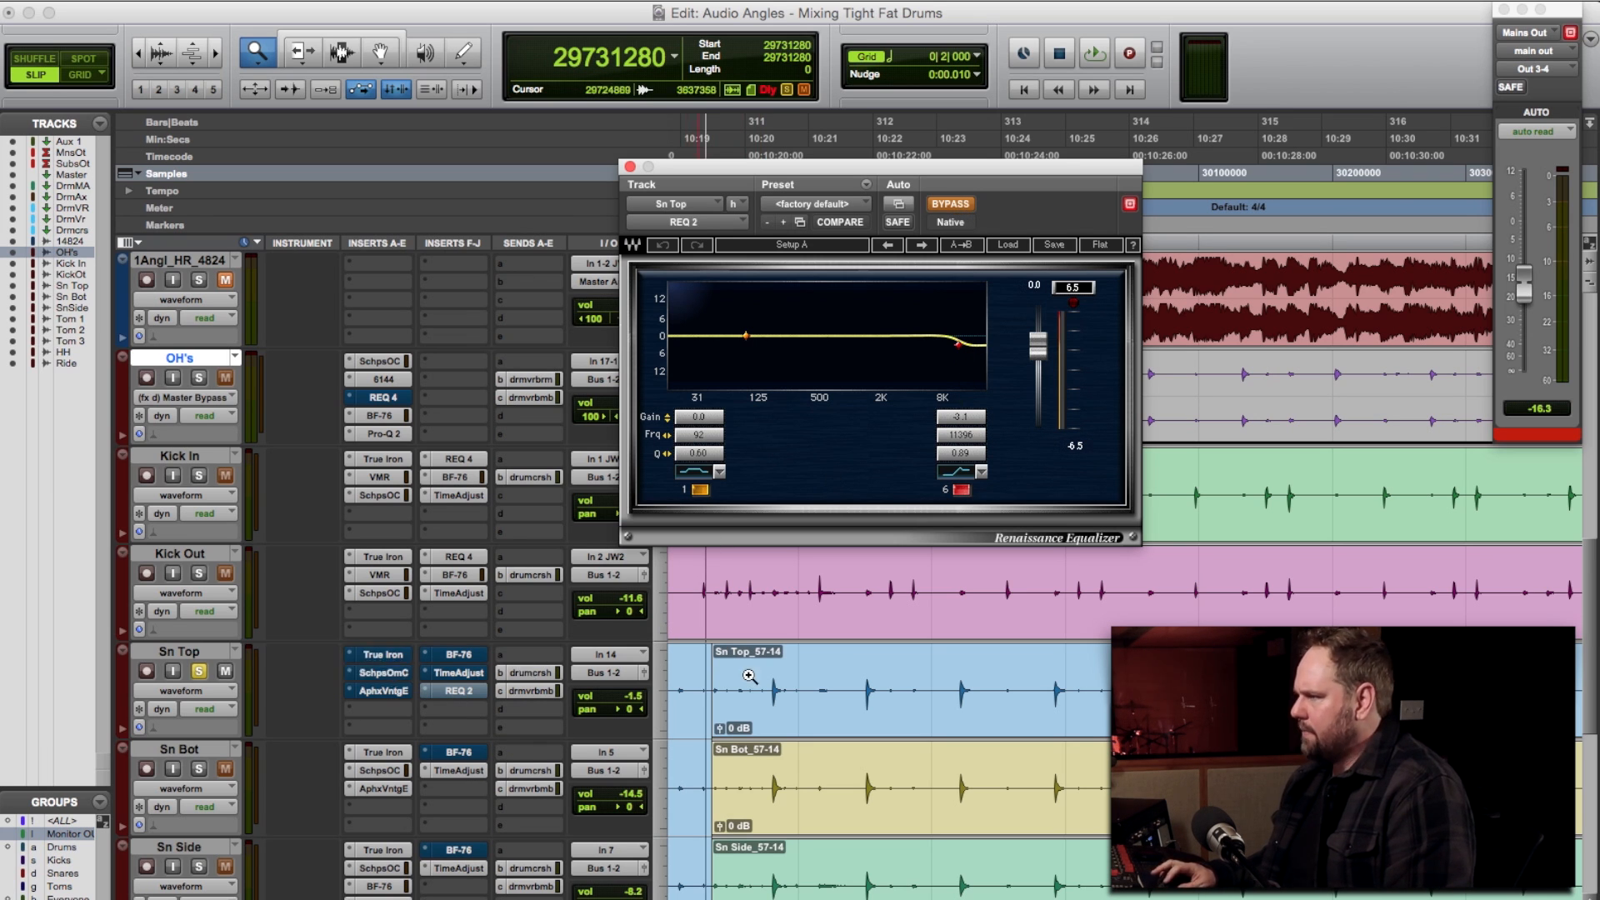
pyautogui.click(374, 72)
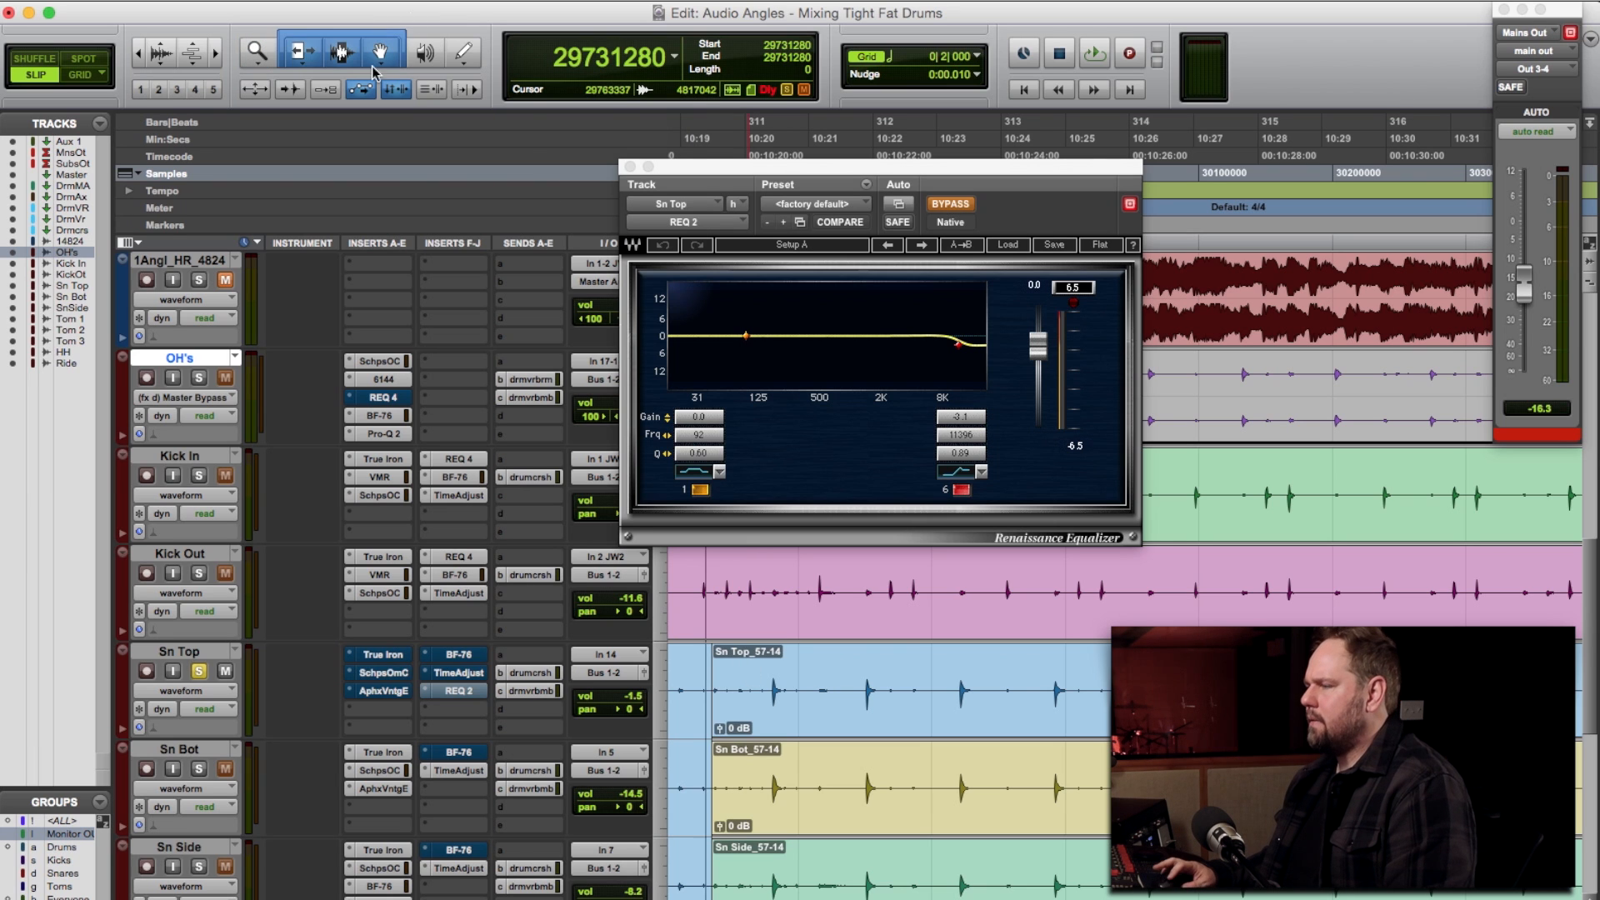
pyautogui.click(737, 568)
pyautogui.press('space')
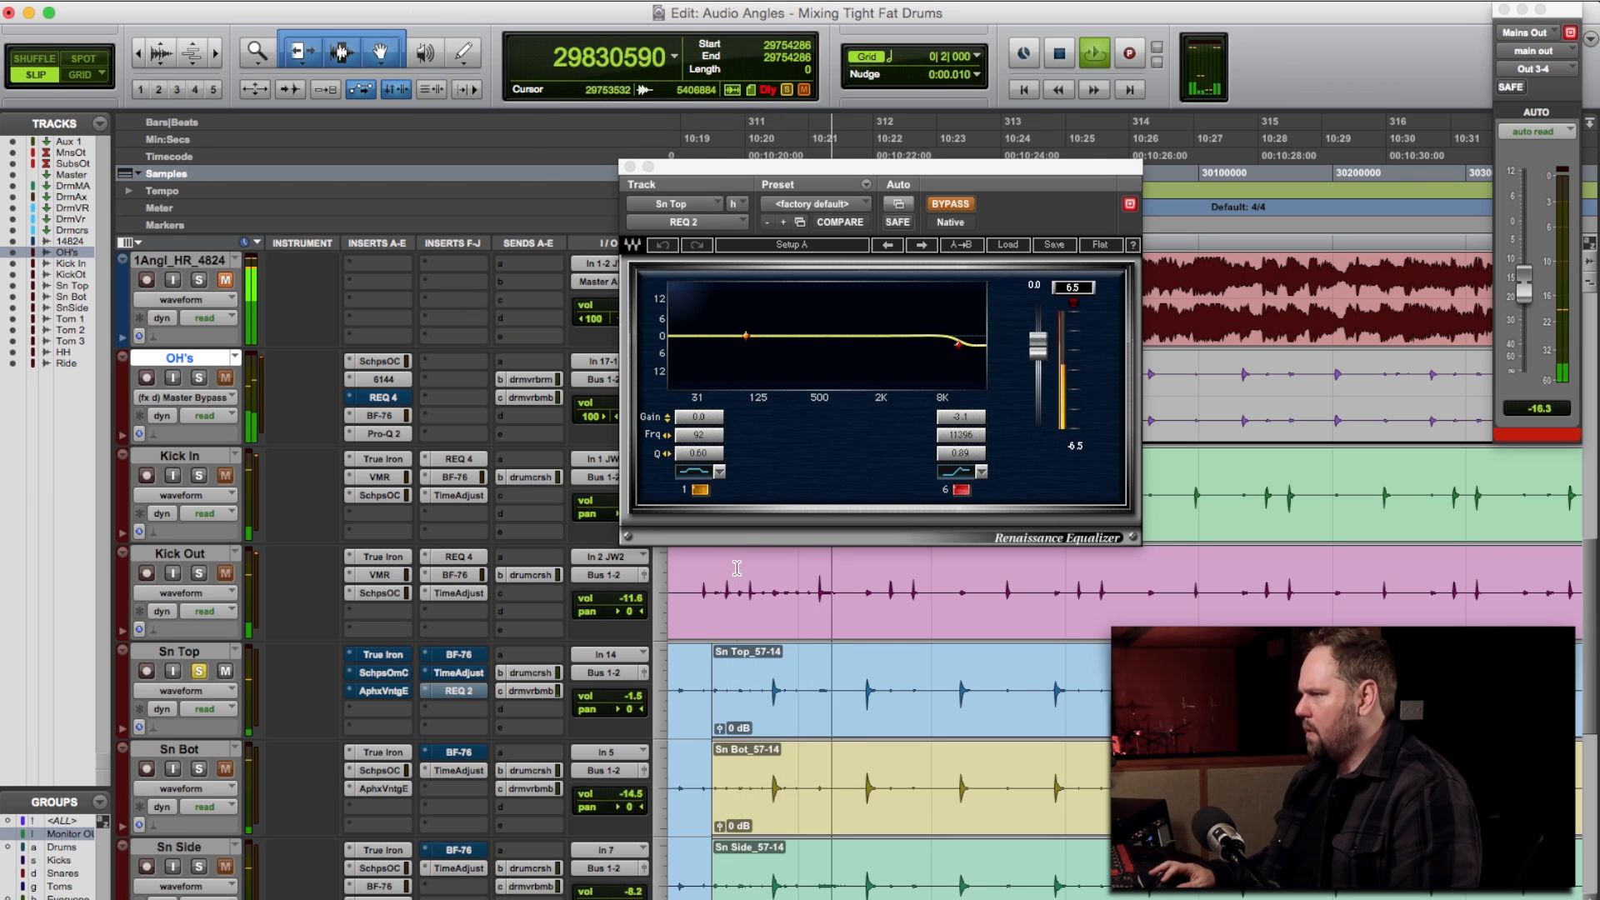
# Enable True Iron, Scheps Omni Channel, Aphex Vintage Exciter and Time Adjuster one by one on Sn Top during playback, and stop playback
pyautogui.keyDown('super'); pyautogui.click(380, 653); pyautogui.keyUp('super')
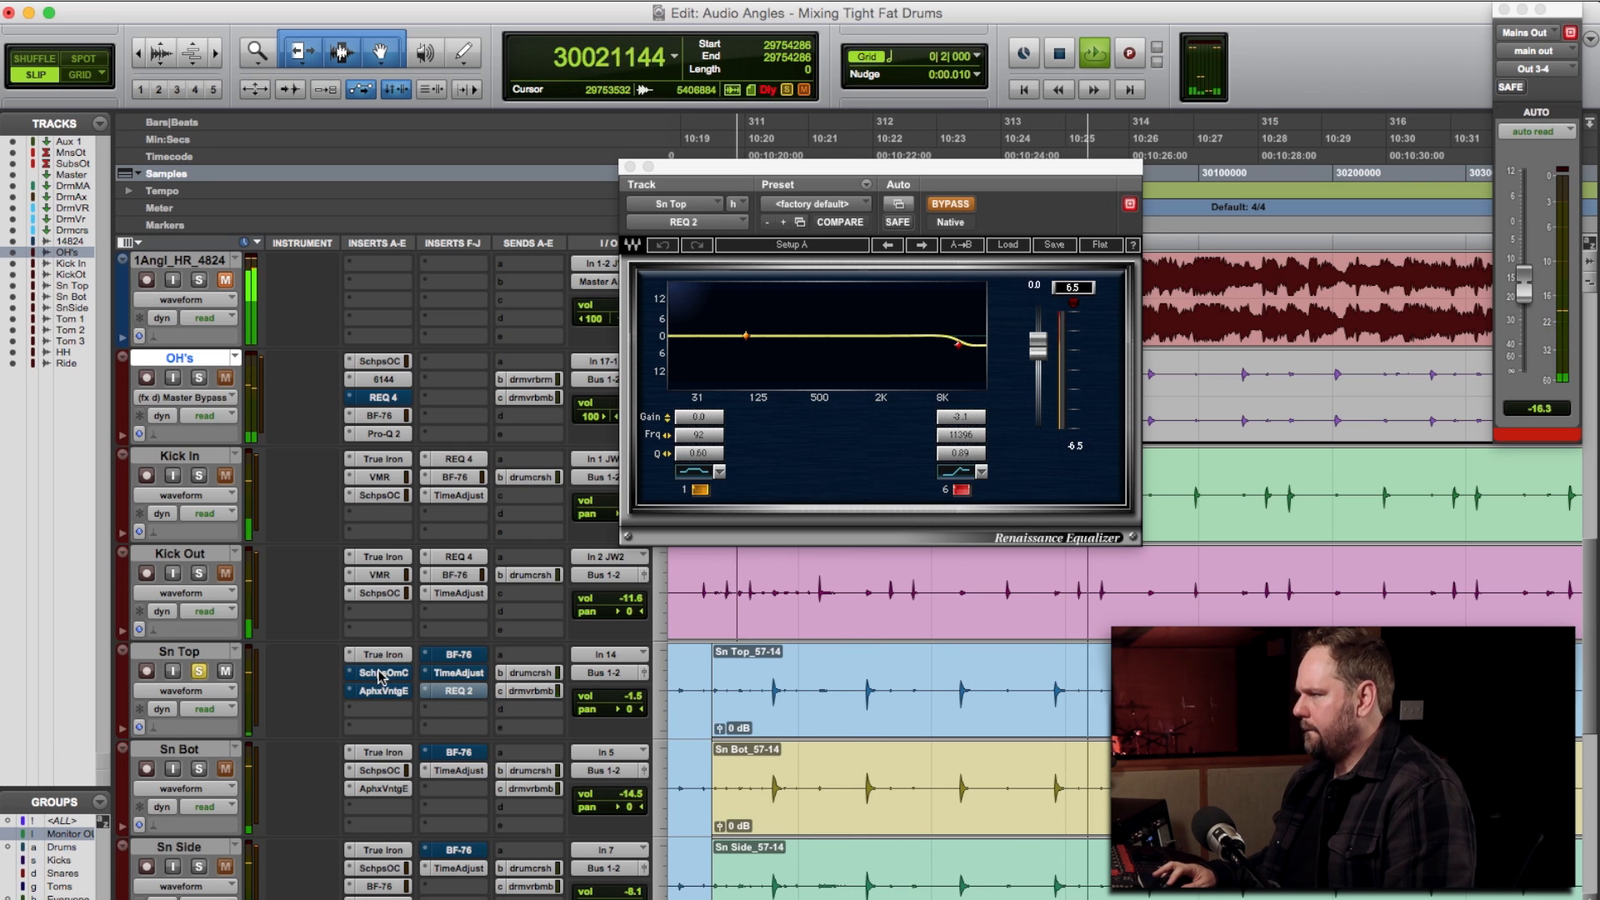
pyautogui.keyDown('super'); pyautogui.click(383, 674); pyautogui.keyUp('super')
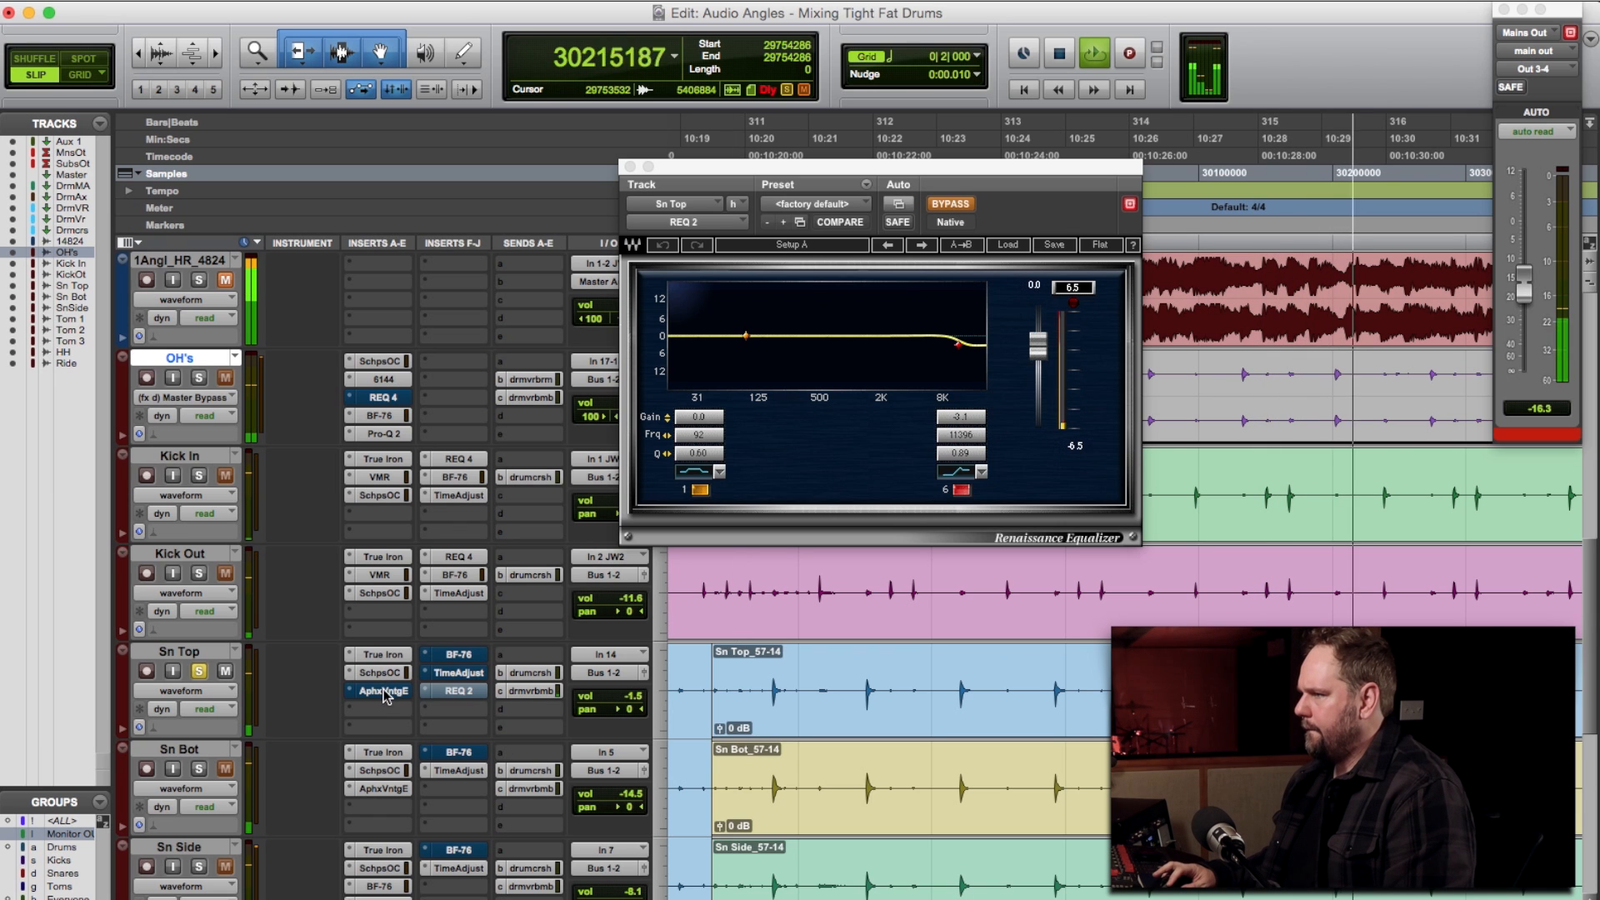
pyautogui.keyDown('super'); pyautogui.click(383, 690); pyautogui.keyUp('super')
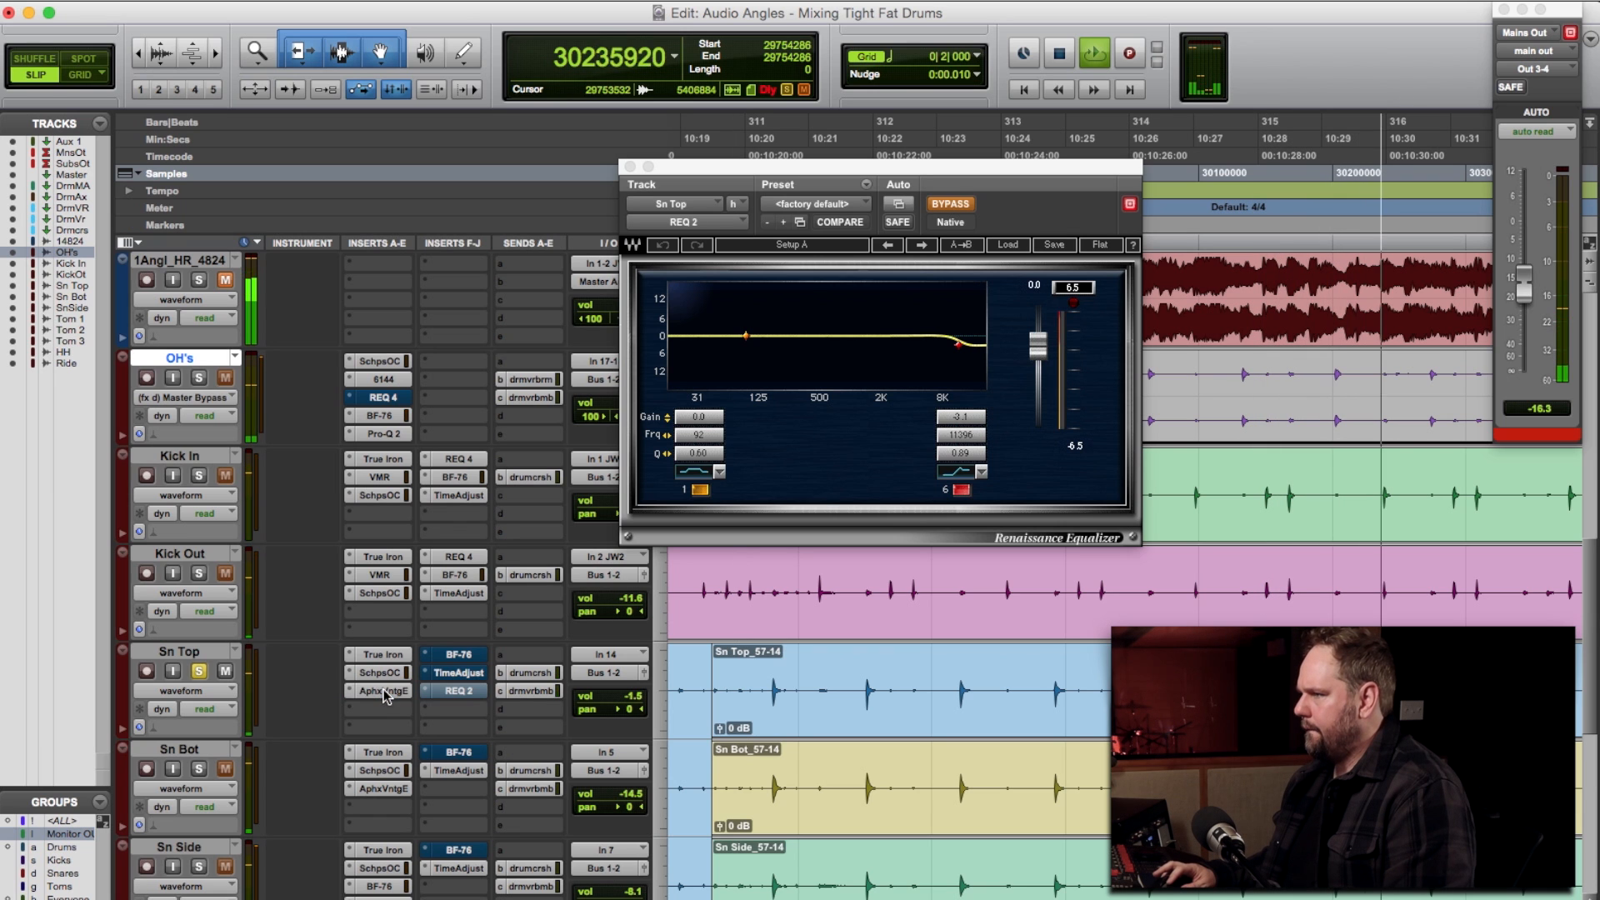
pyautogui.keyDown('super'); pyautogui.click(450, 675); pyautogui.keyUp('super')
pyautogui.press('space')
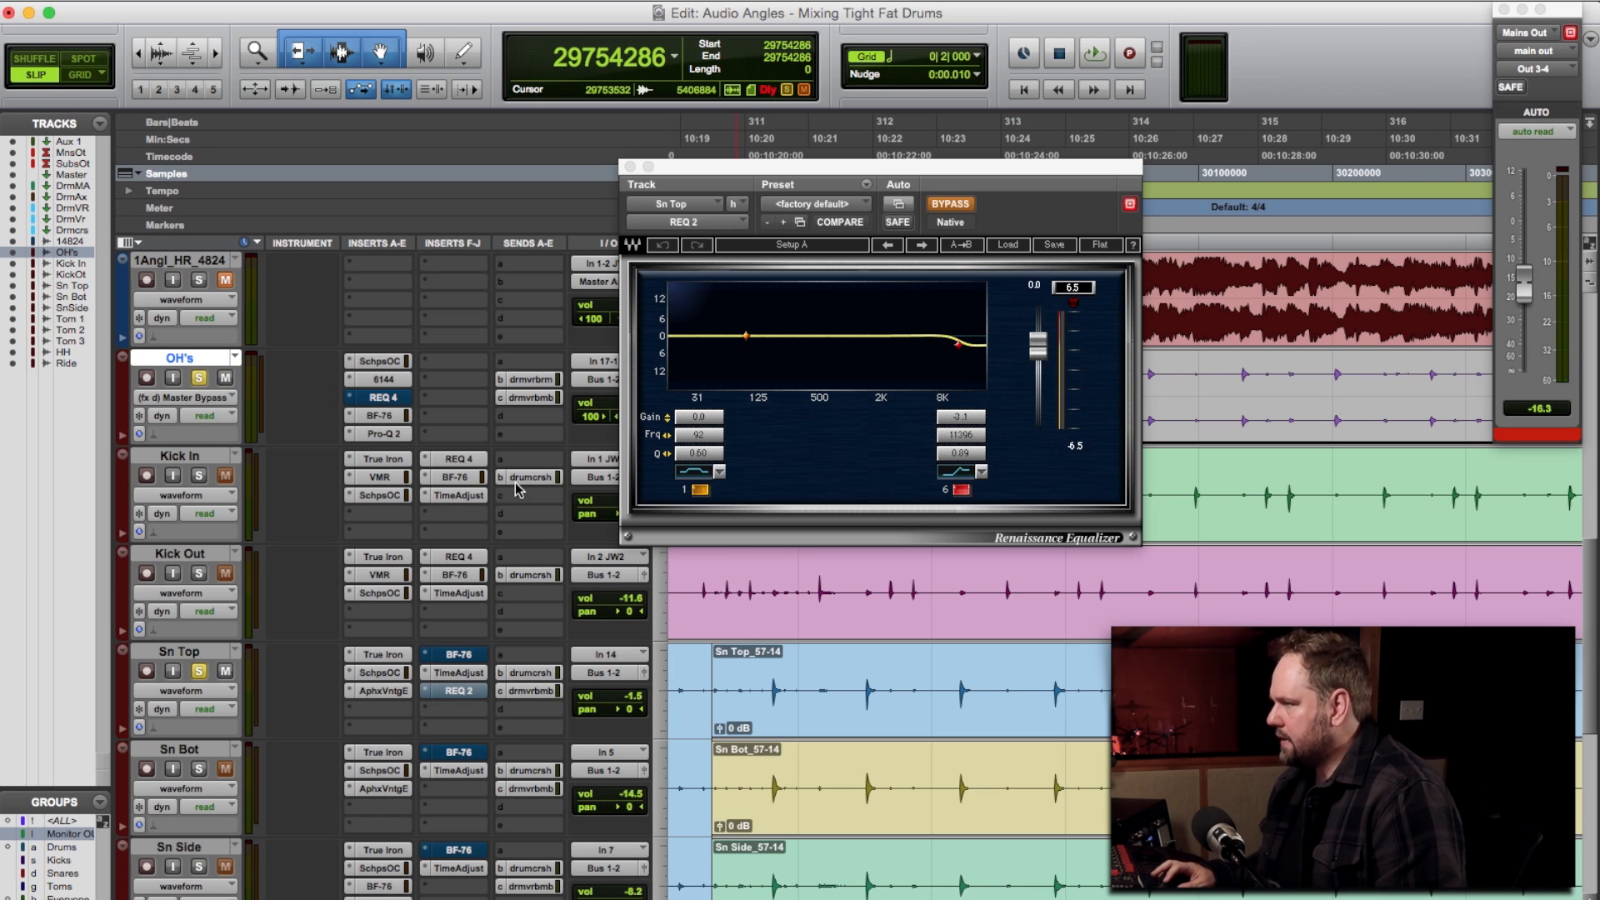
# Play OH's and Sn Top soloed from sample 29765600 and bypass Sn Top's Time Adjuster to compare the alignment
pyautogui.click(754, 587)
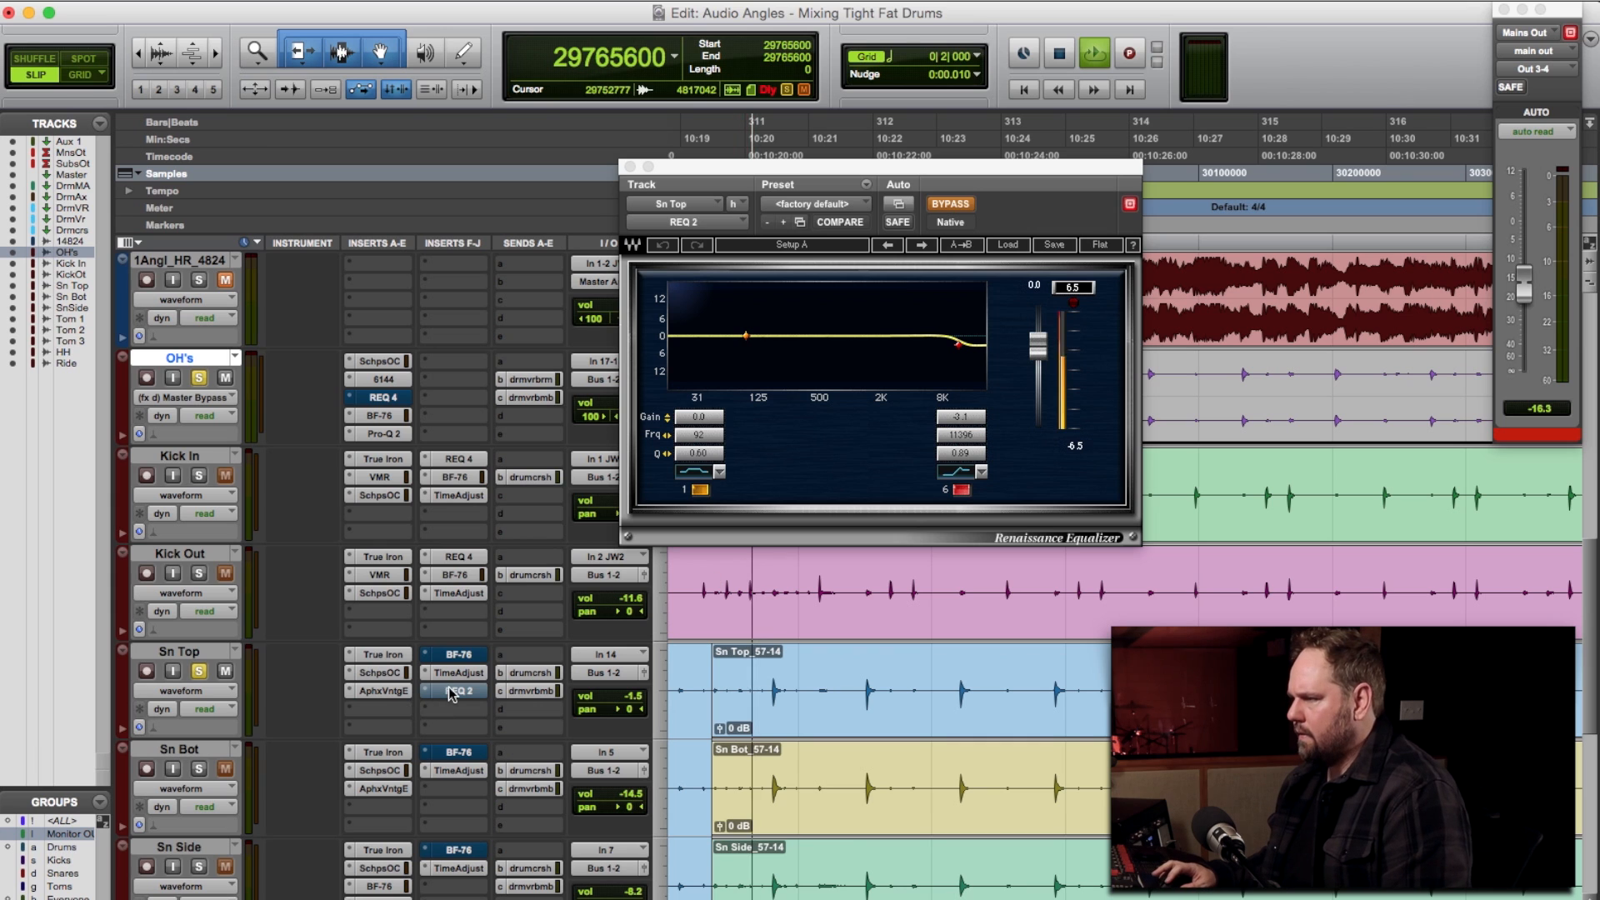
pyautogui.press('space')
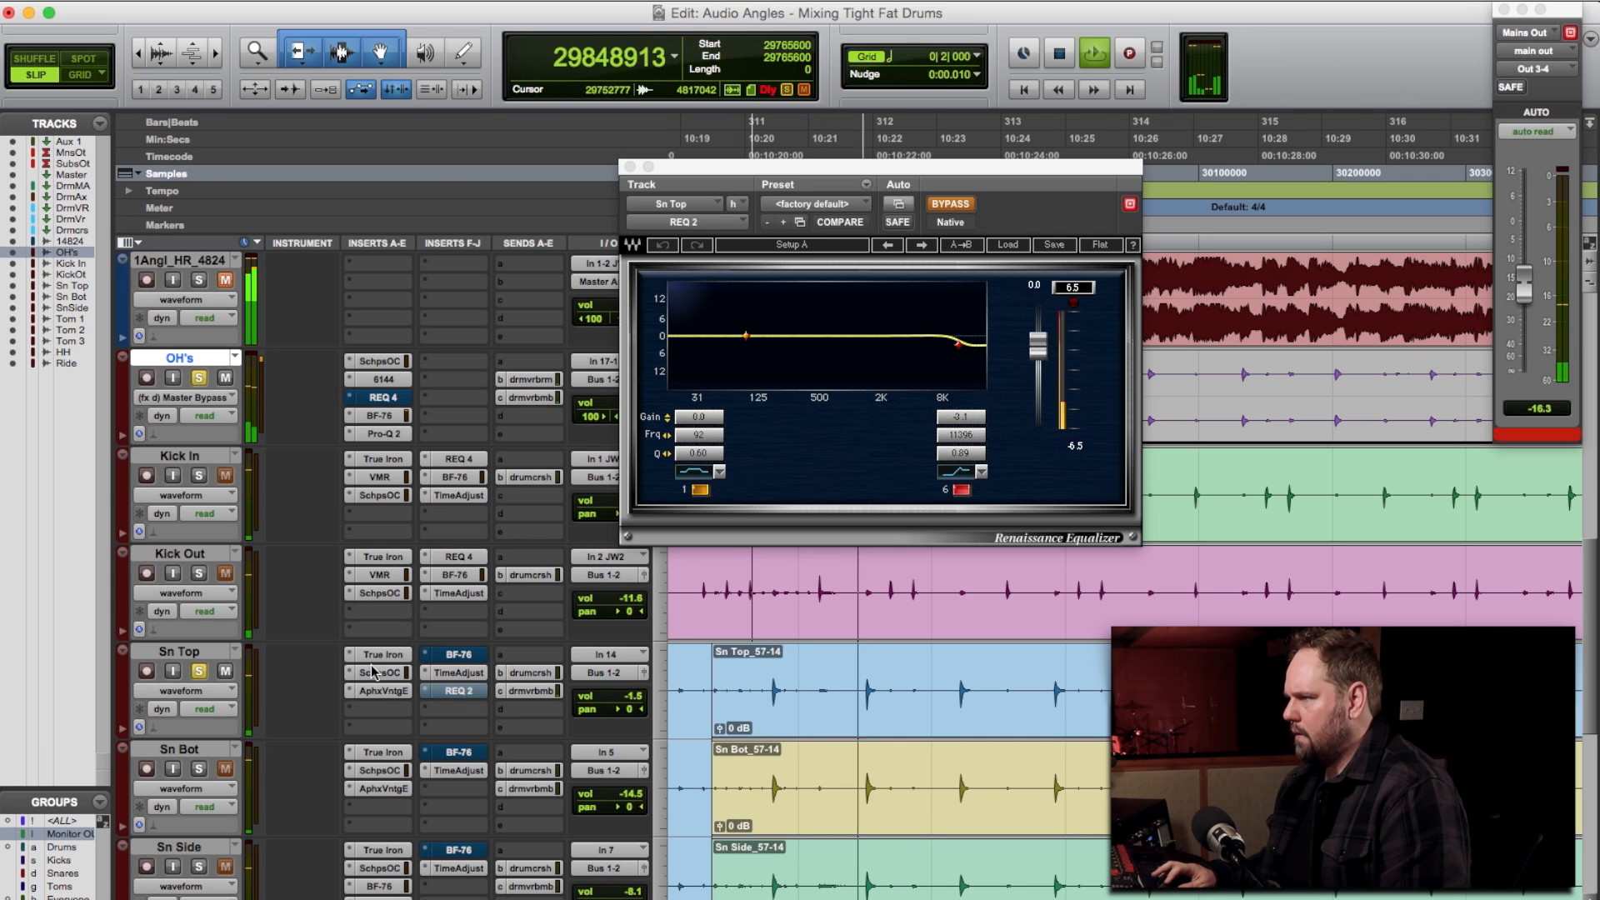
pyautogui.keyDown('super'); pyautogui.click(455, 674); pyautogui.keyUp('super')
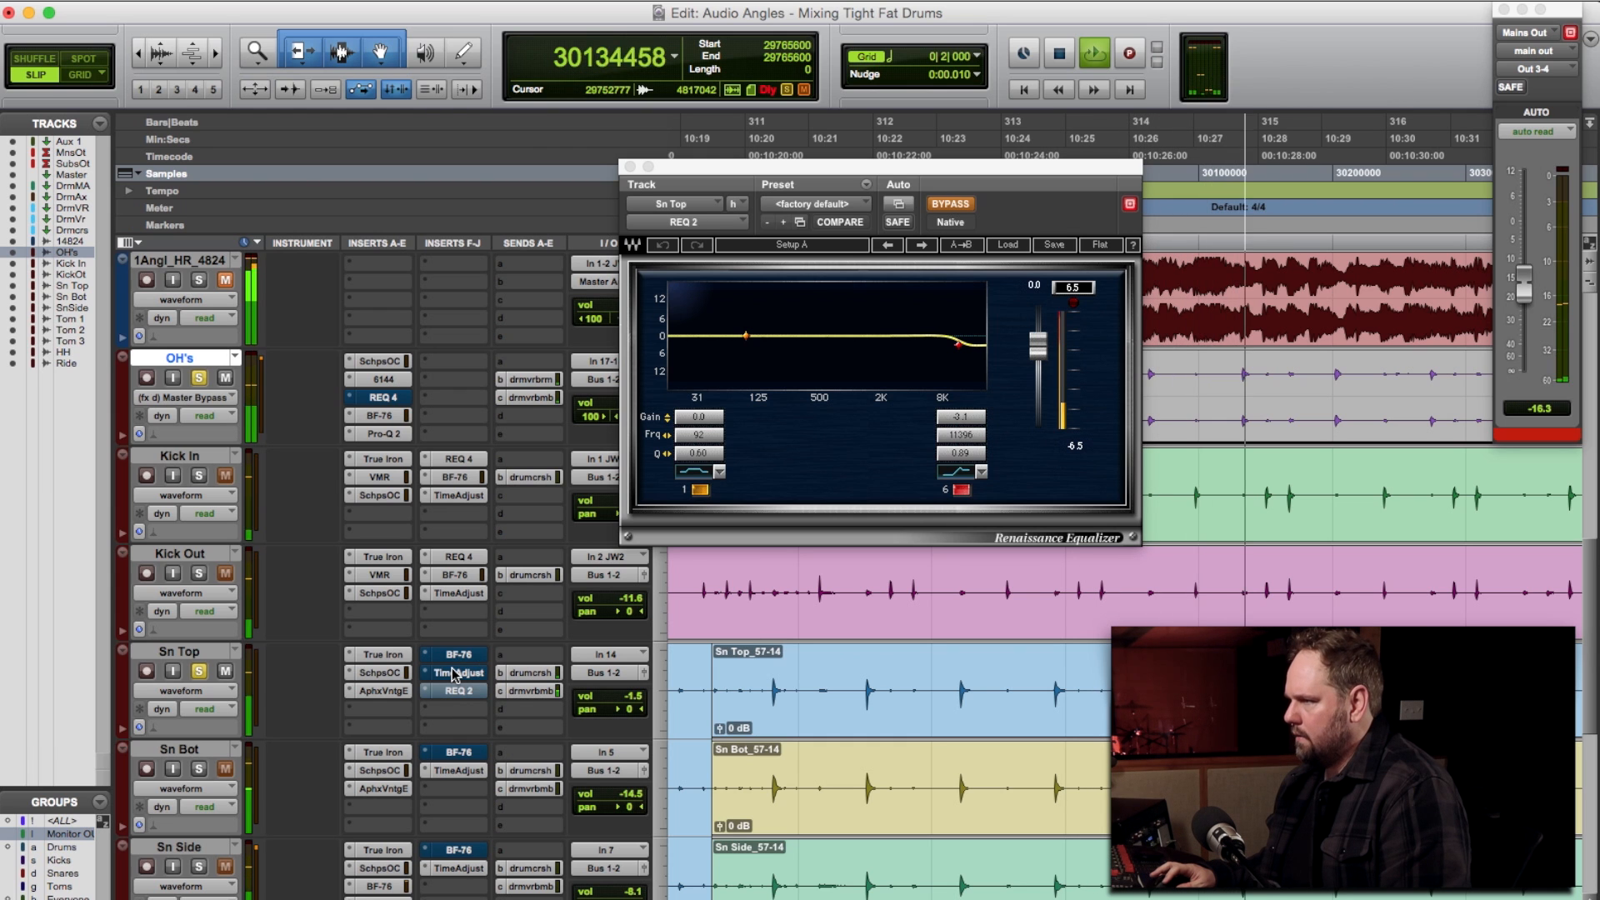
pyautogui.press('space')
# Open Scheps Omni Channel on Sn Top and compare its normal and inverted input polarity during playback from sample 29765600
pyautogui.click(381, 673)
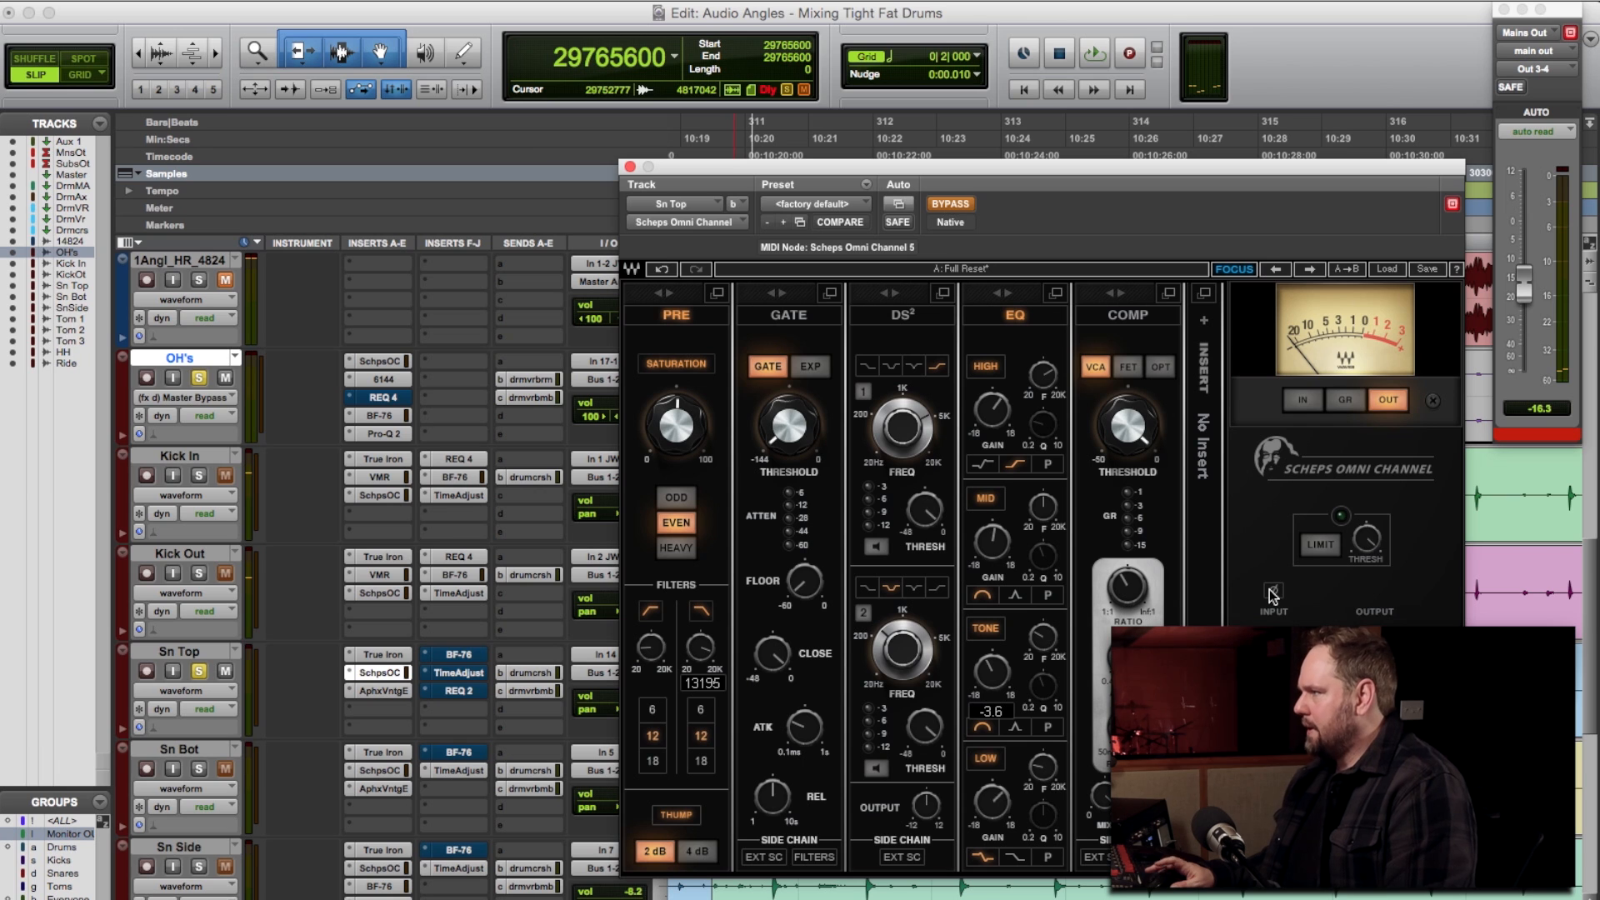
pyautogui.press('space')
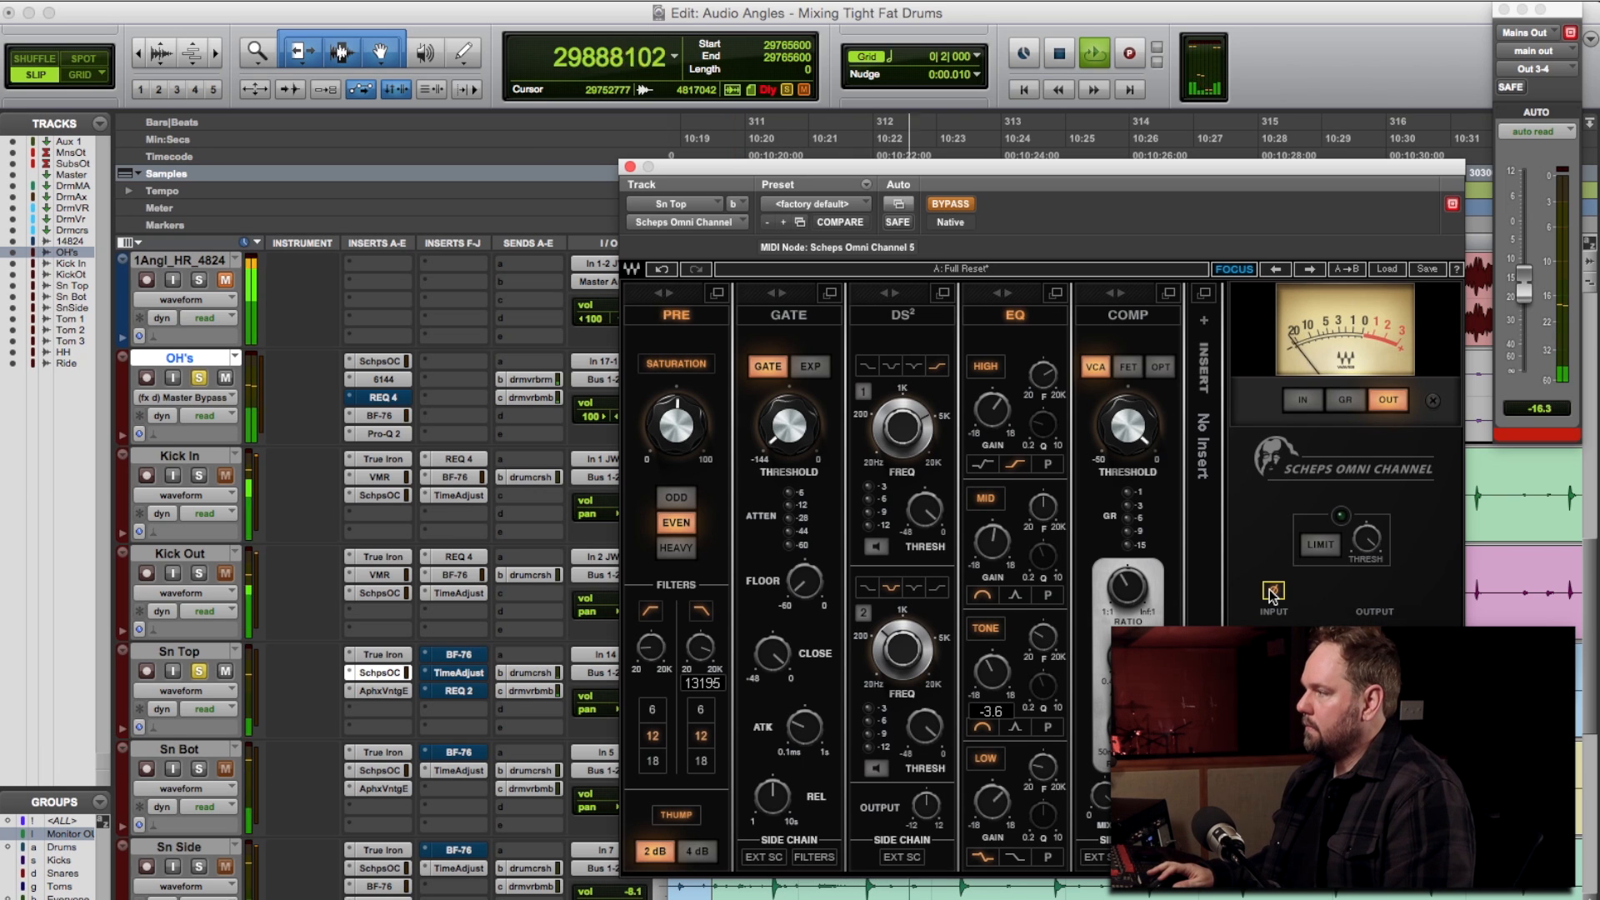
pyautogui.press('space')
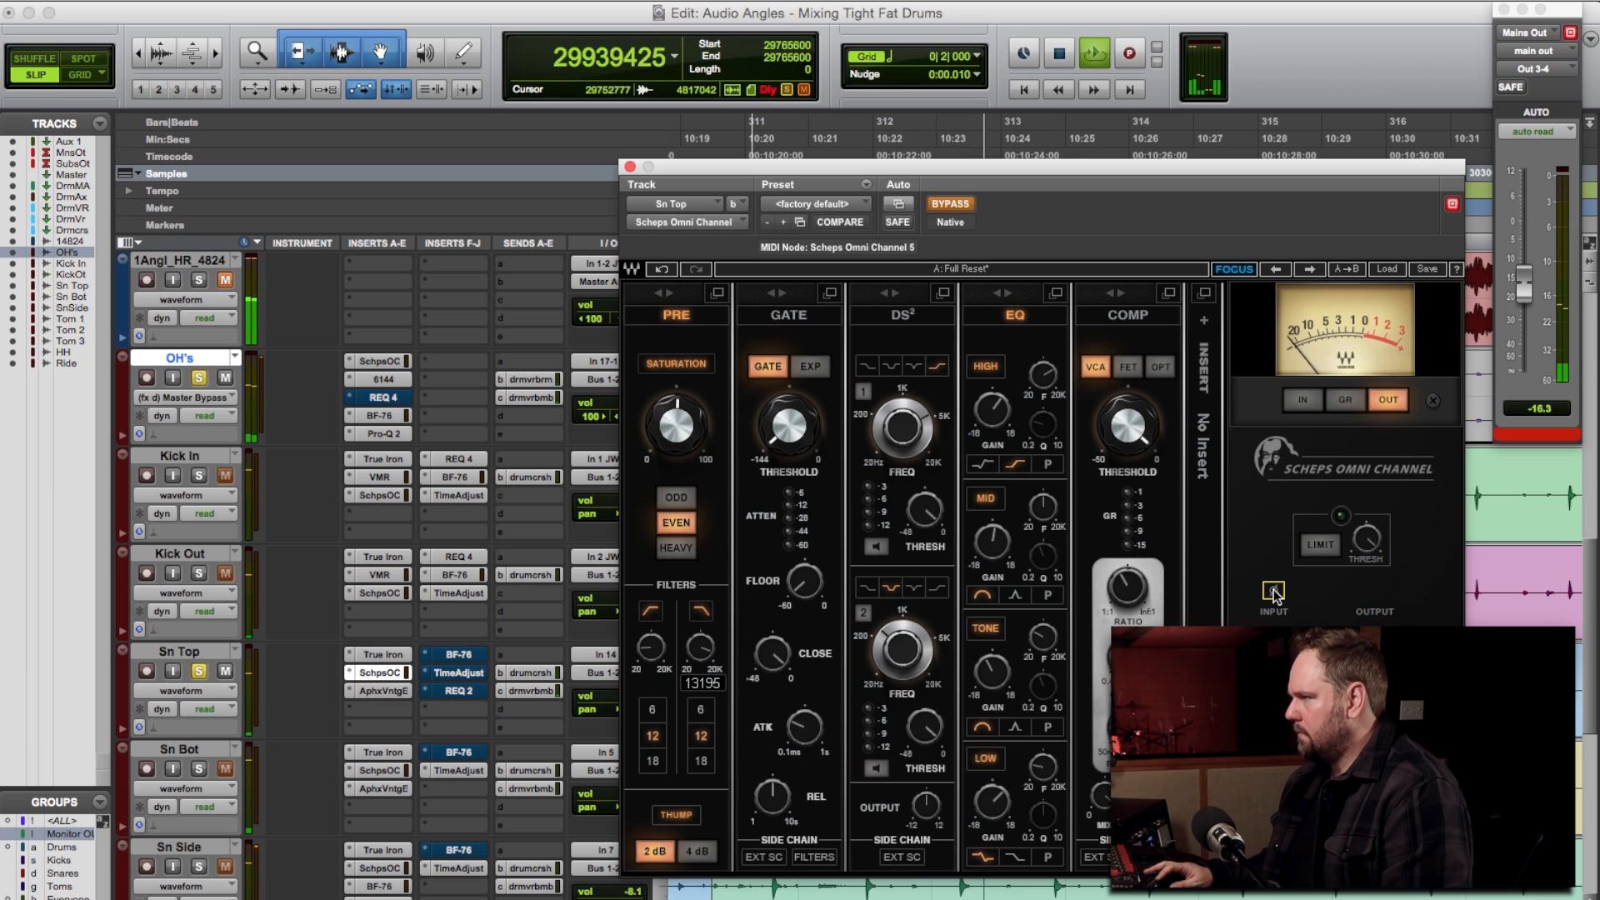
pyautogui.press('space')
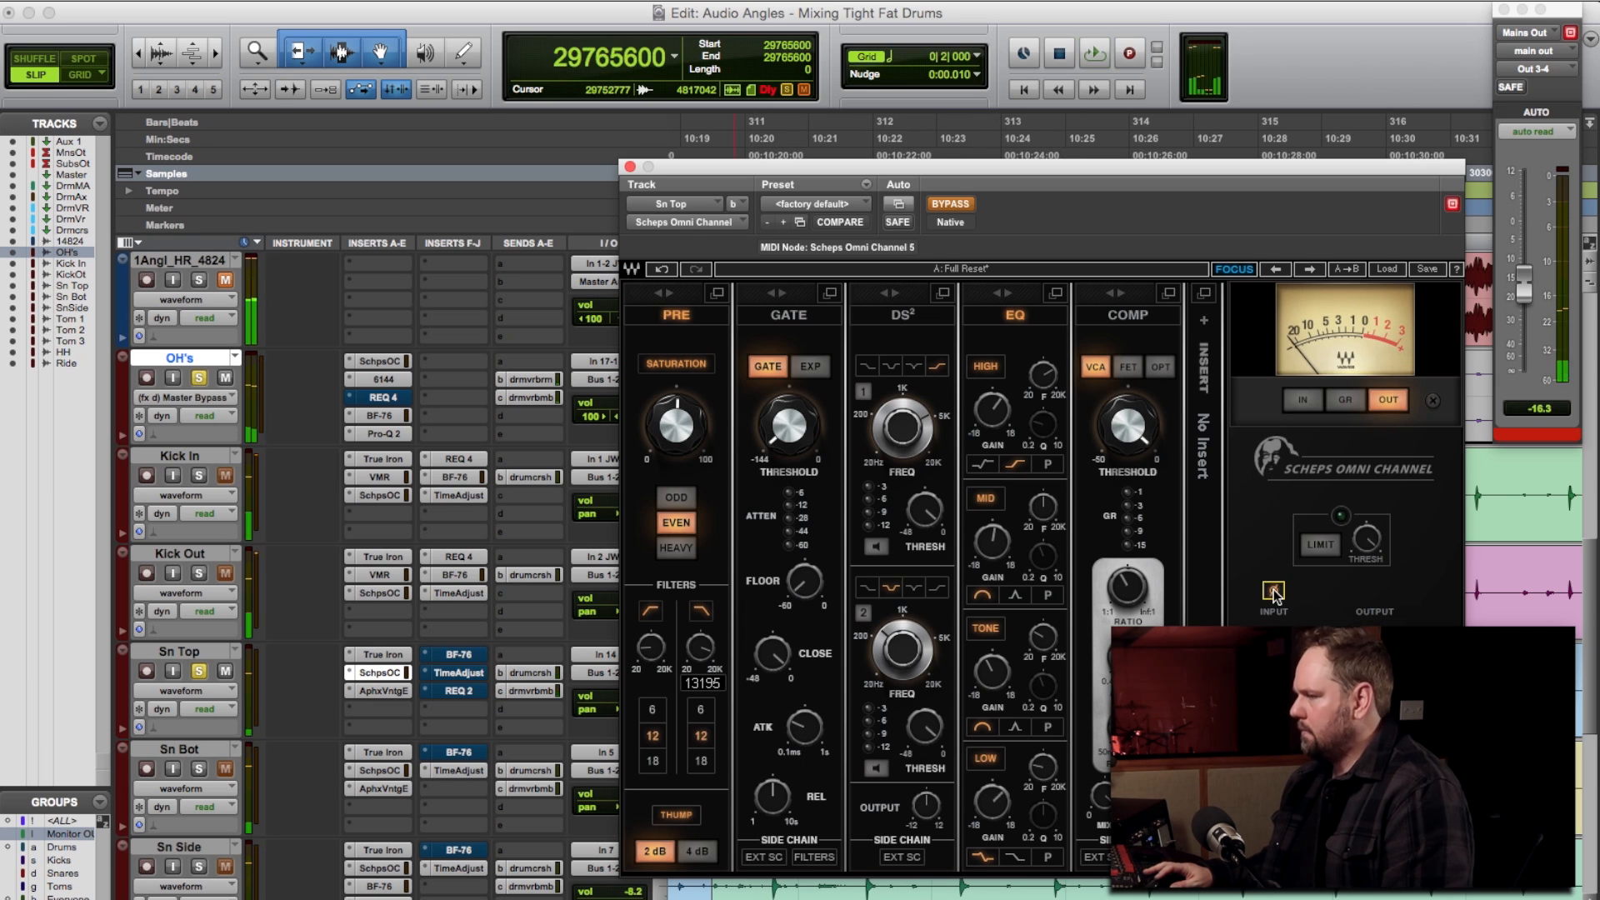
pyautogui.press('space')
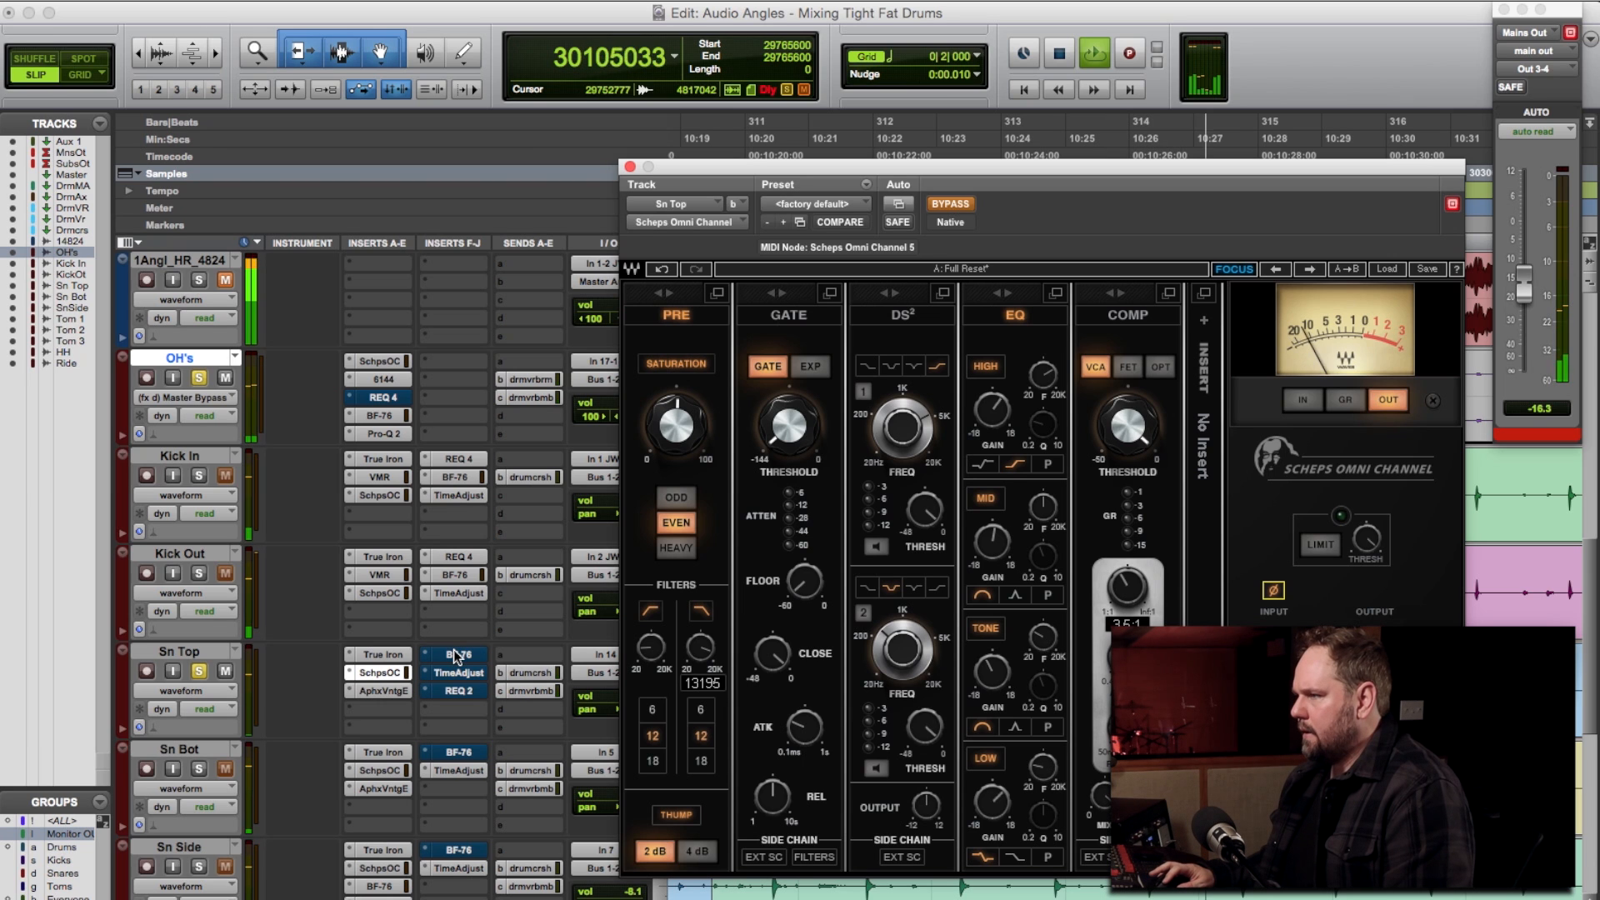
# Enable Time Adjuster and REQ 2 on Sn Top, compare Scheps Omni Channel's input polarity during playback, and close the plug-in
pyautogui.press('space')
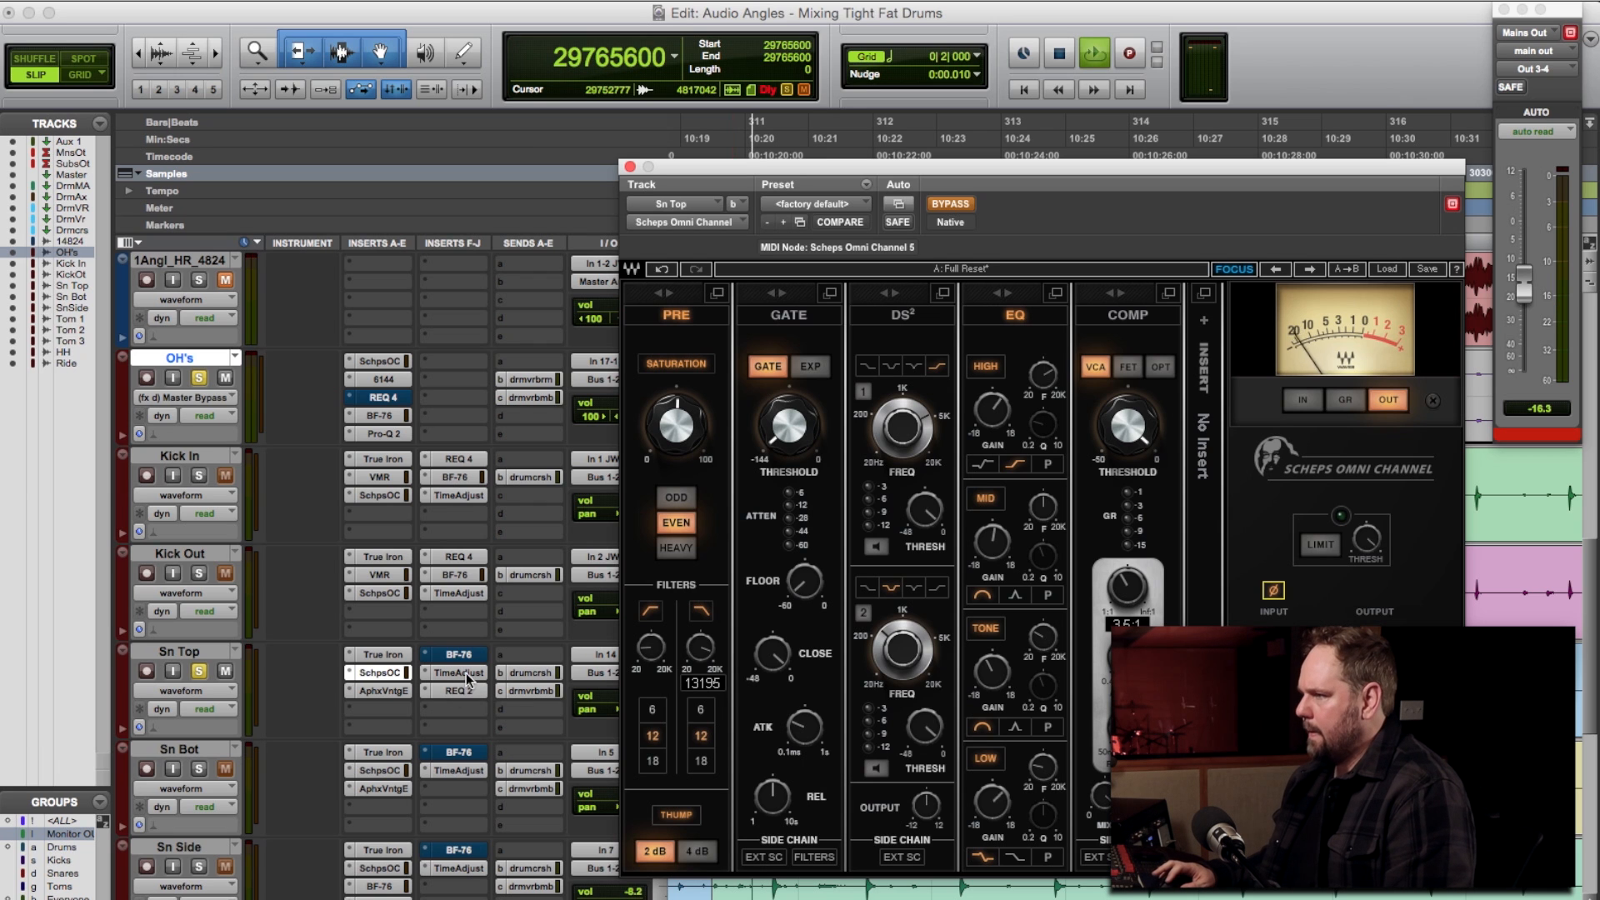
pyautogui.press('space')
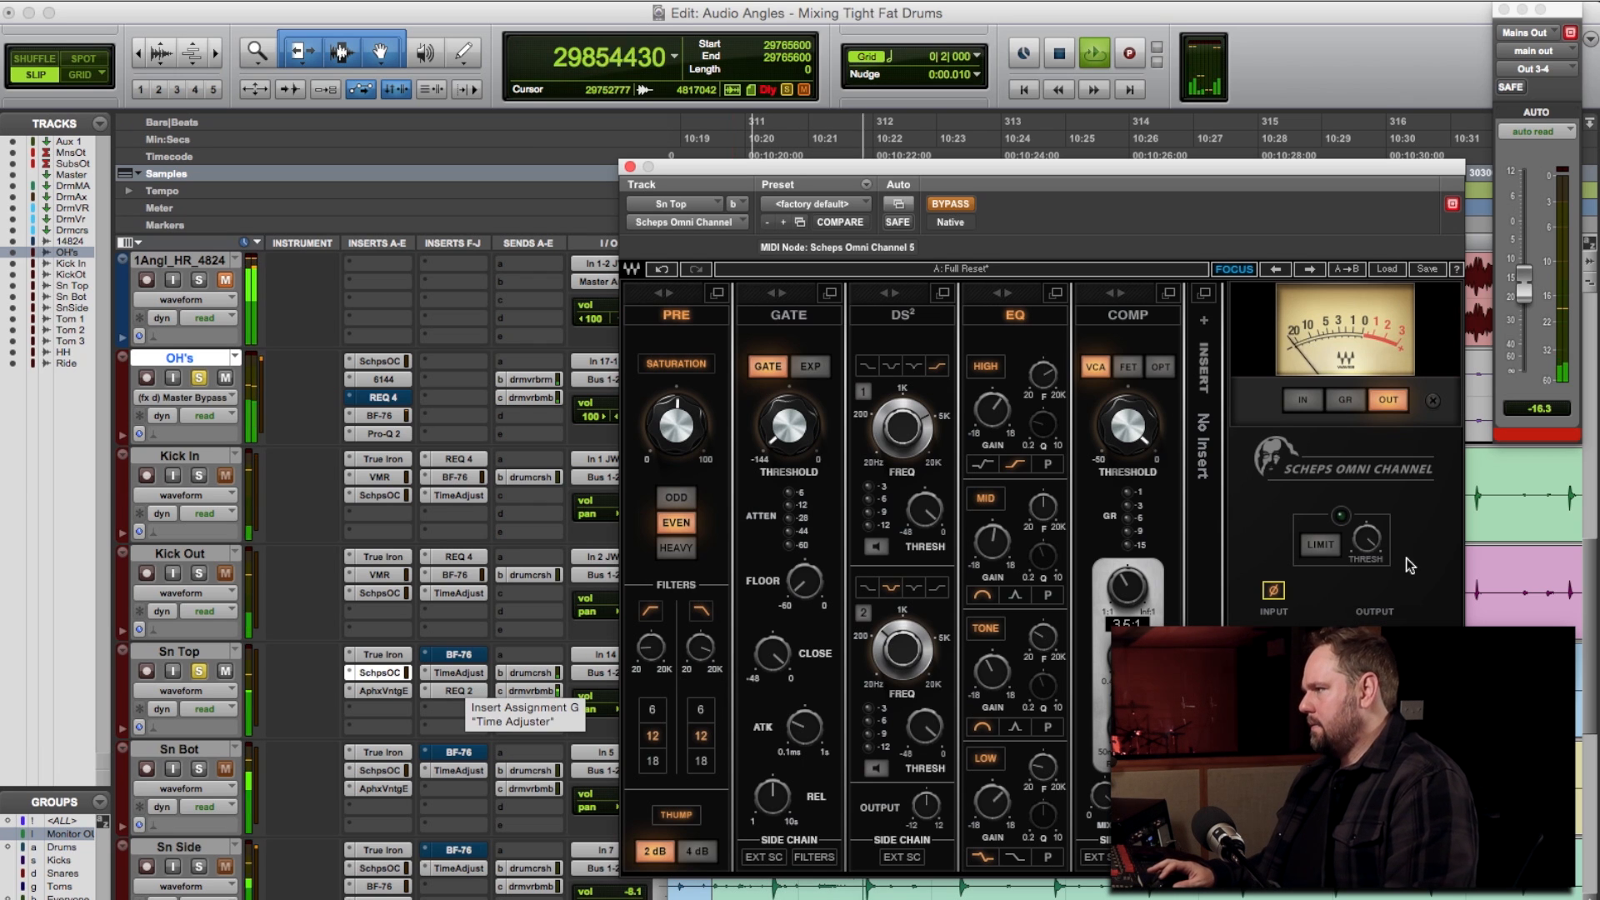
pyautogui.click(1272, 591)
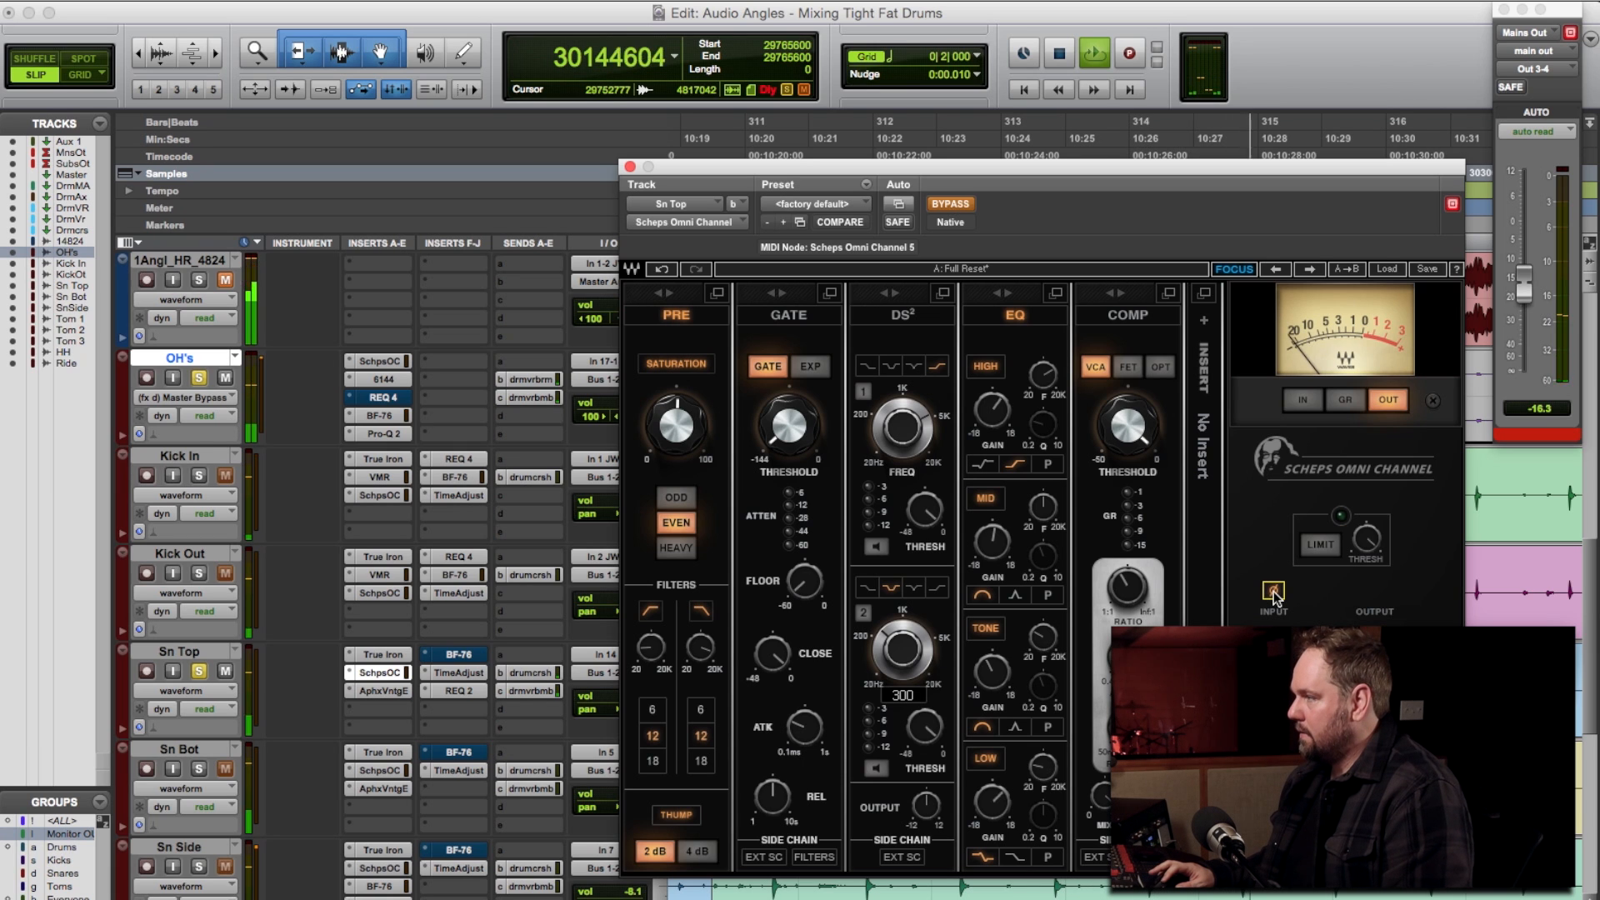
pyautogui.press('space')
pyautogui.press('space')
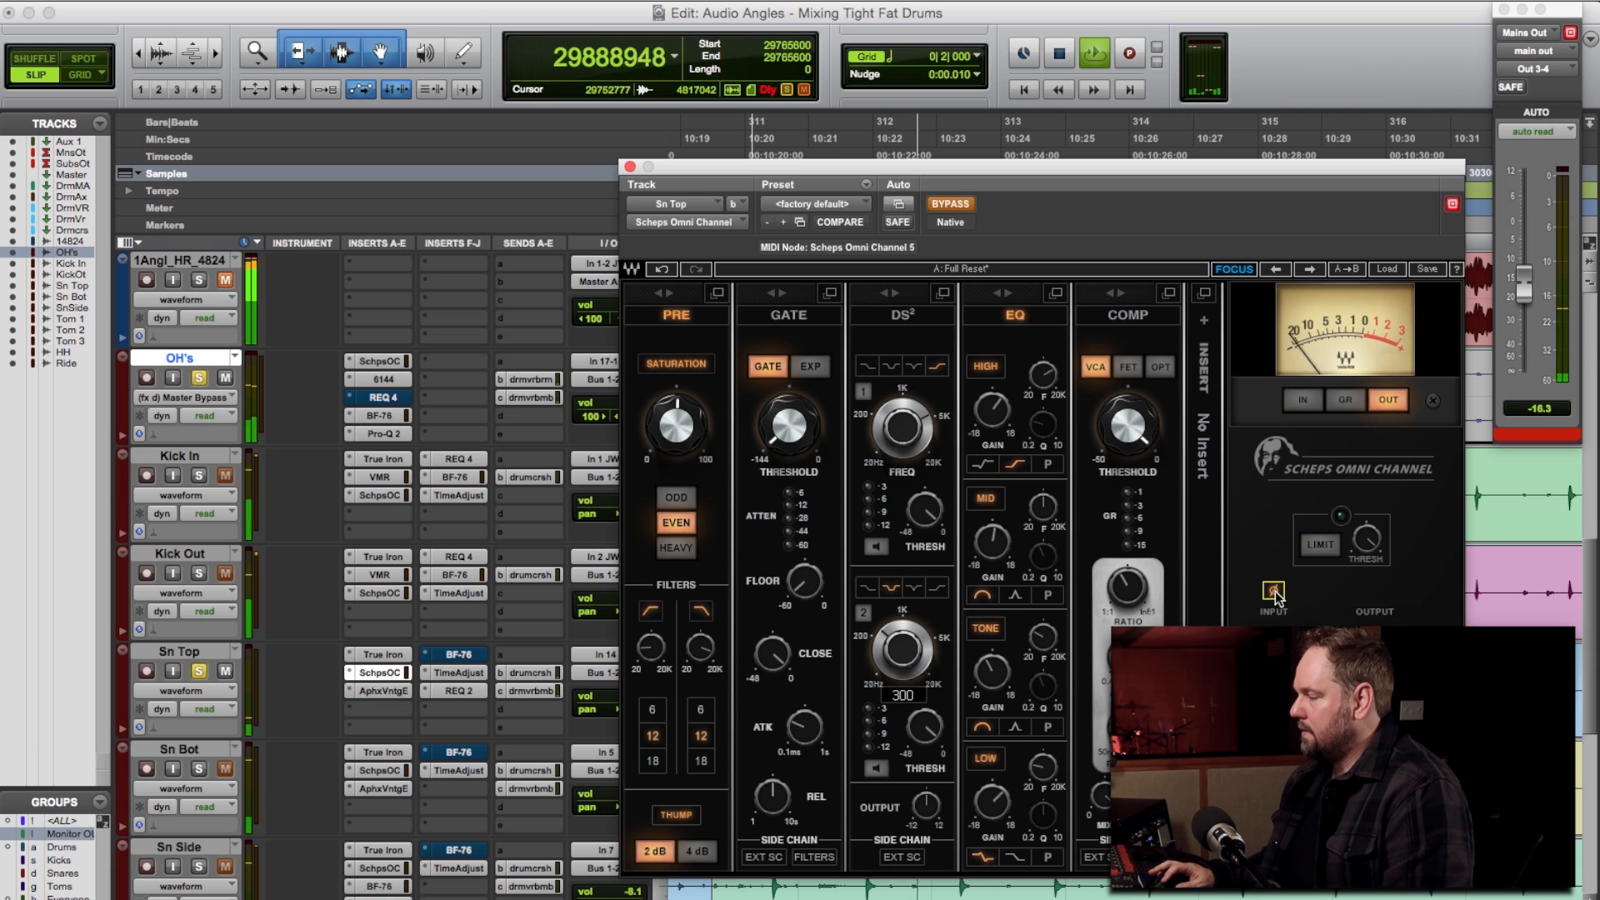
pyautogui.press('space')
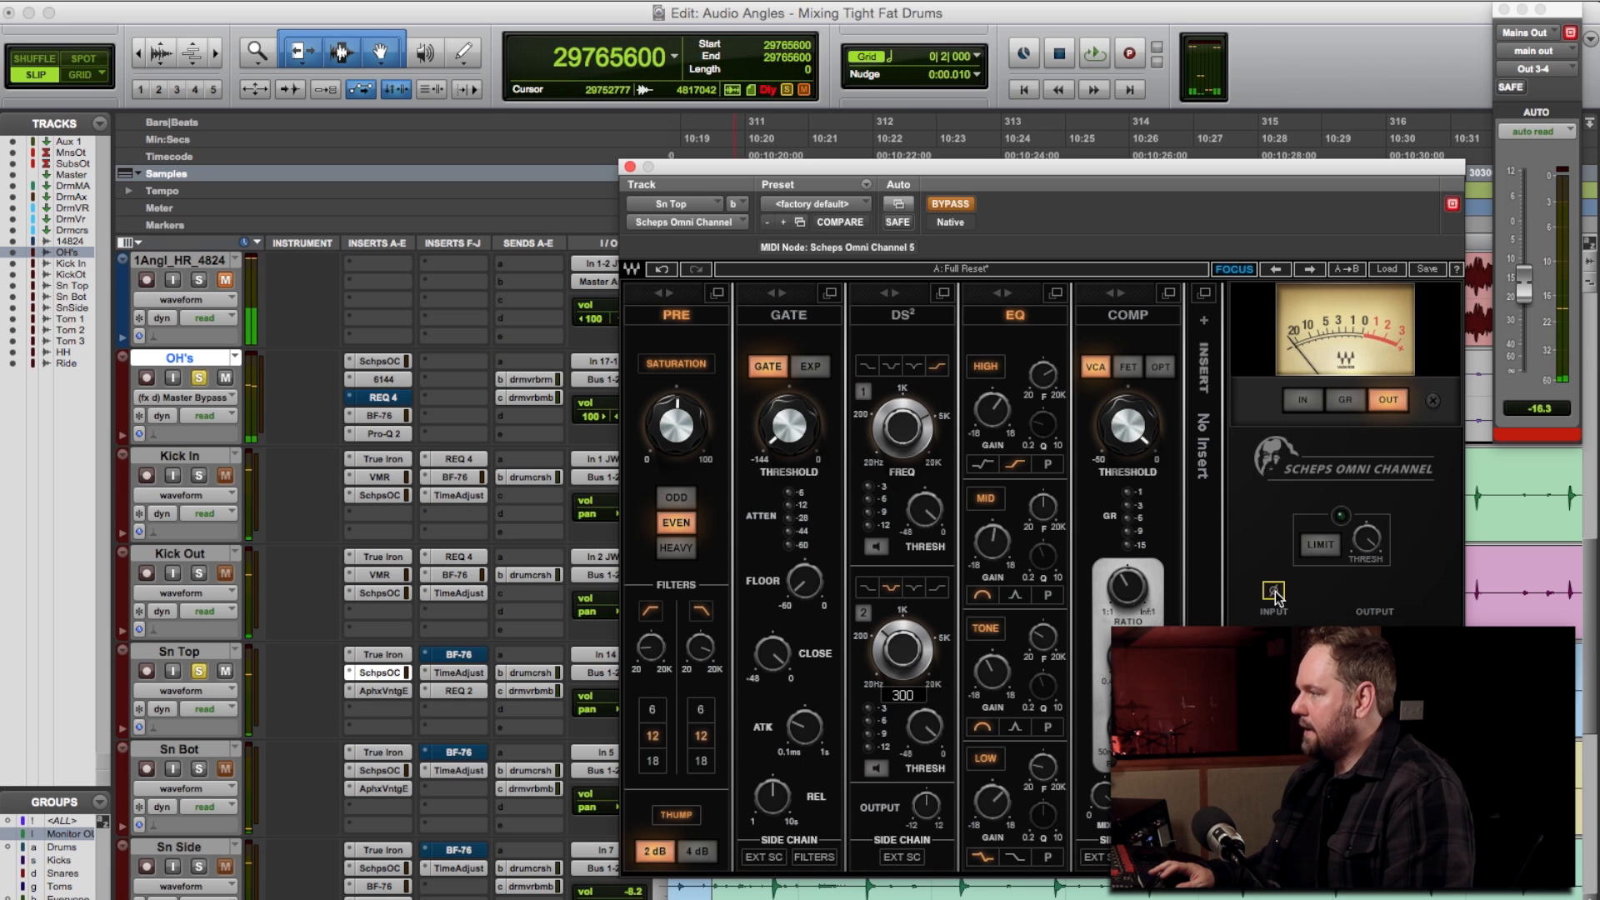
pyautogui.press('space')
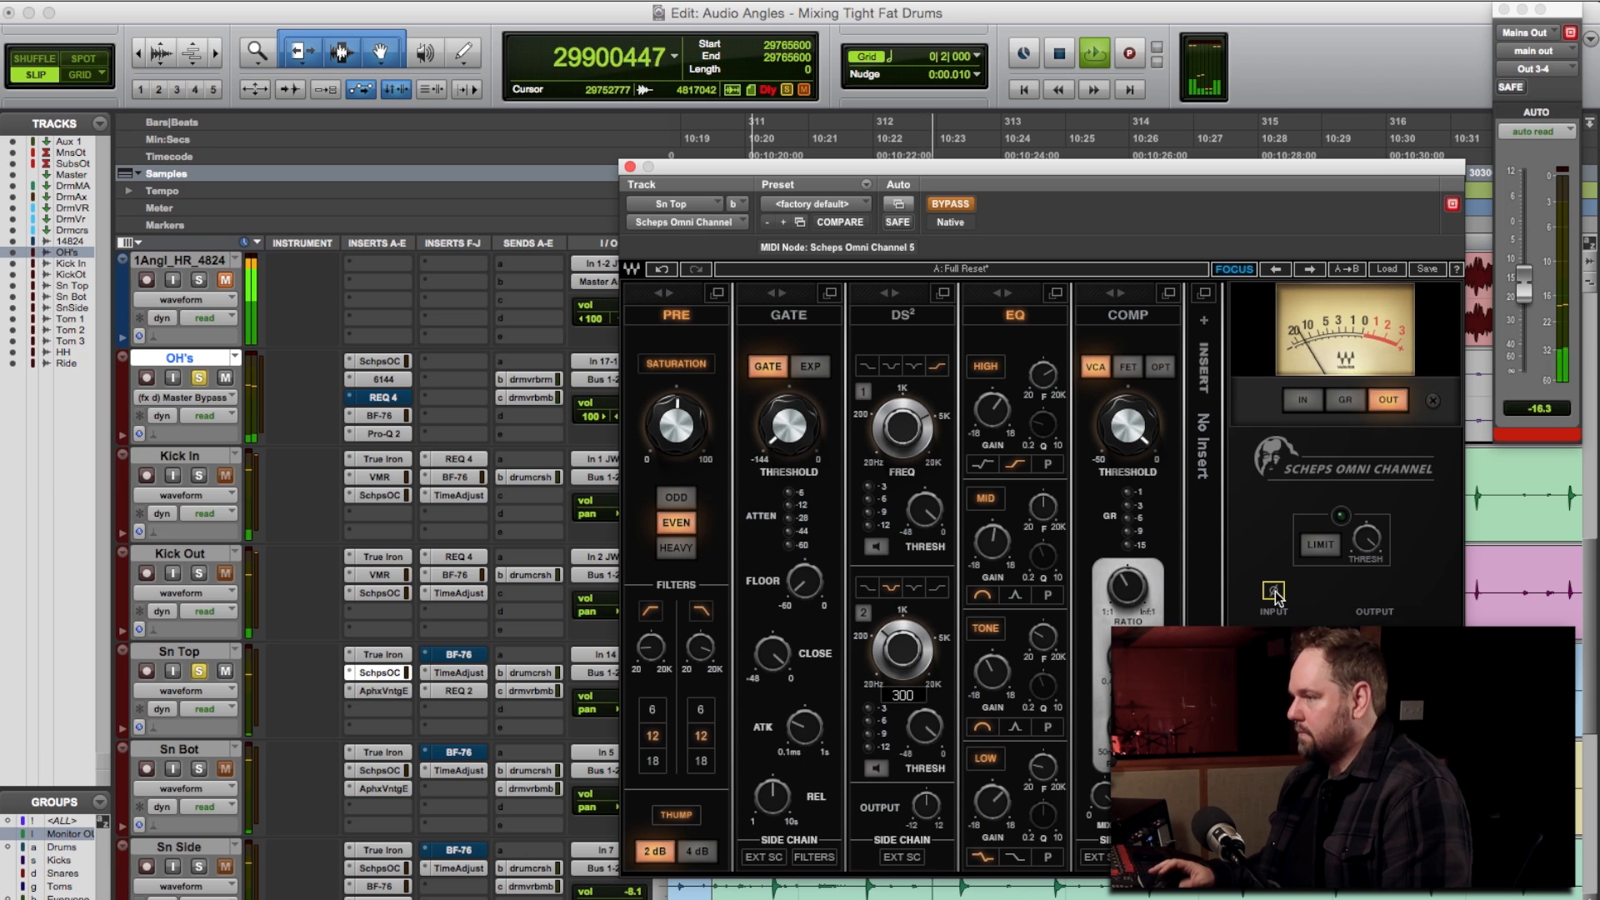
pyautogui.click(630, 168)
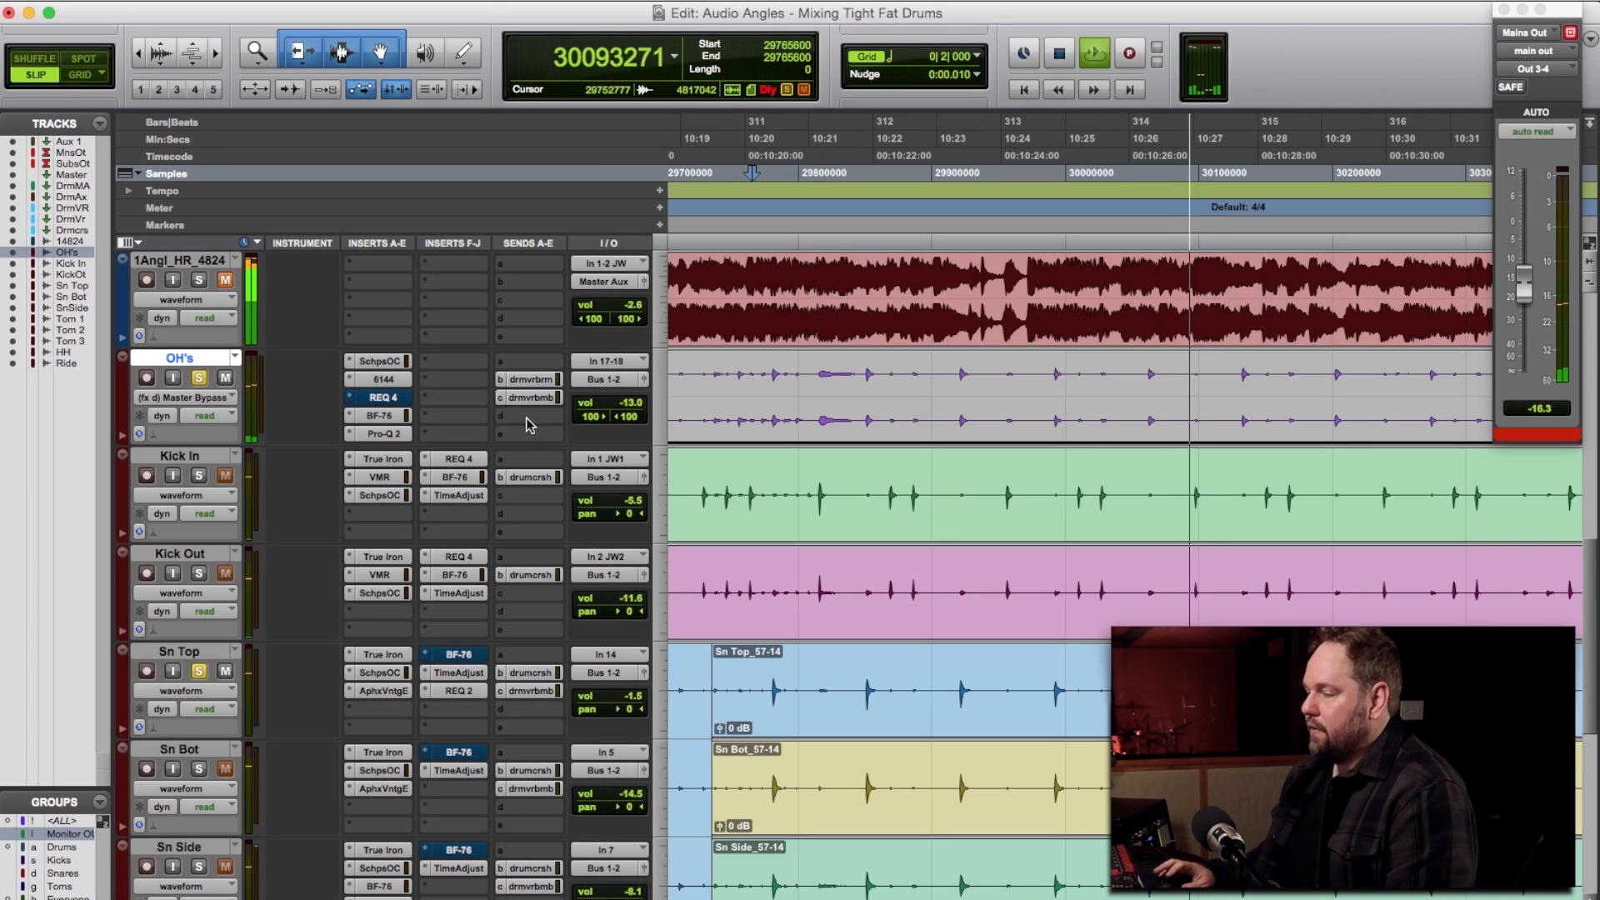
# Stop playback, solo Sn Bot with OH's in place of Sn Top, and examine the filter settings in Sn Bot's Scheps Omni Channel
pyautogui.press('space')
pyautogui.click(199, 768)
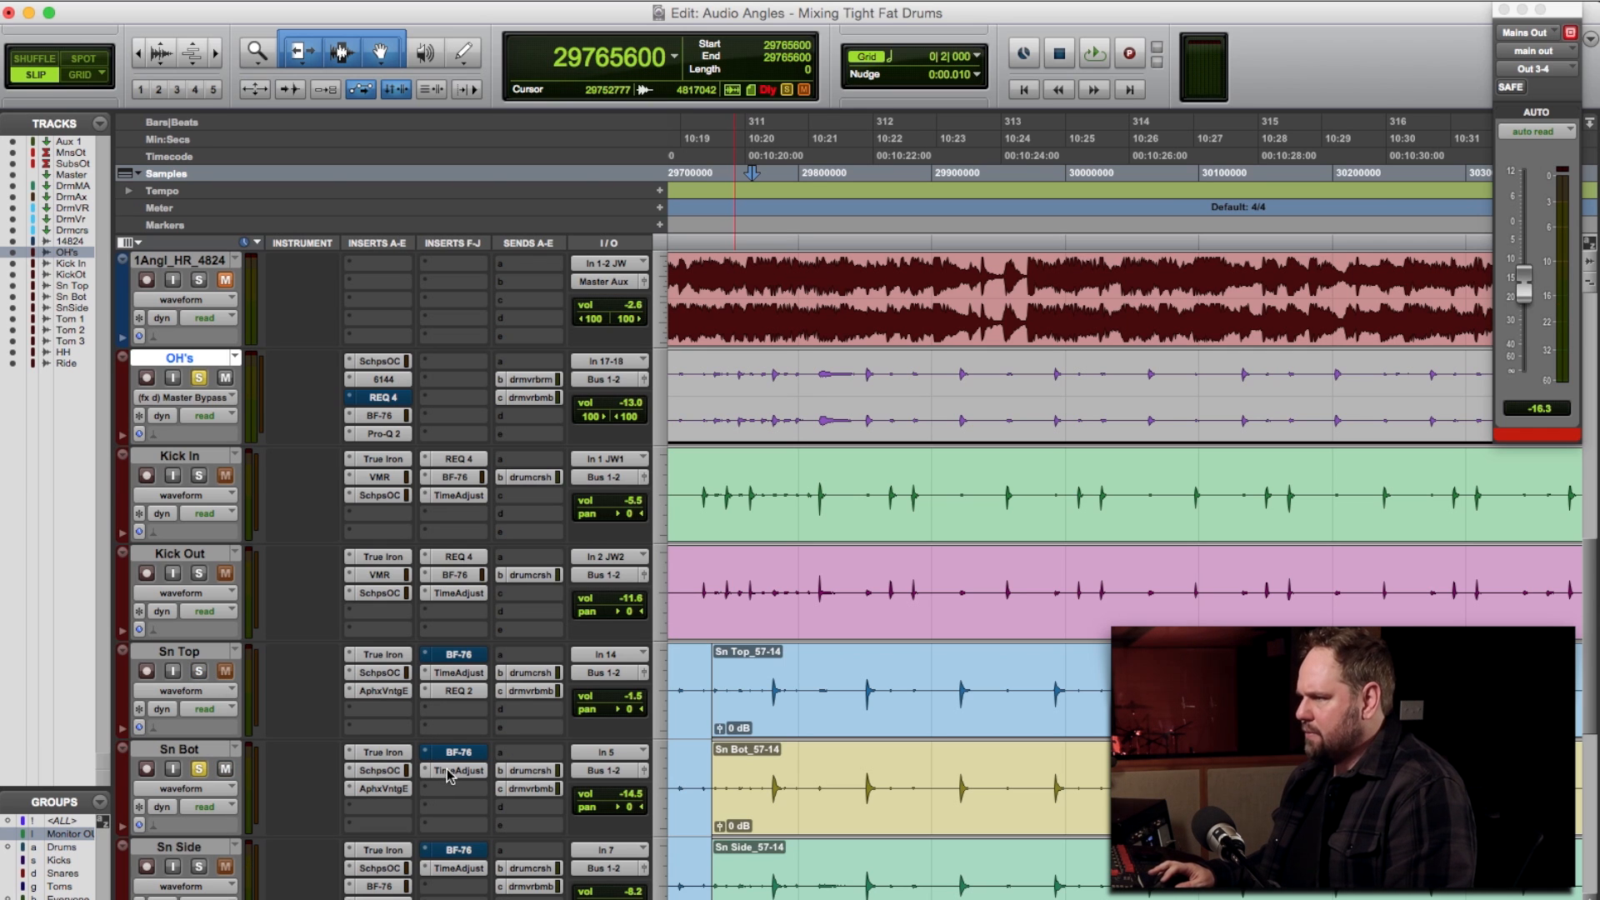
pyautogui.click(380, 771)
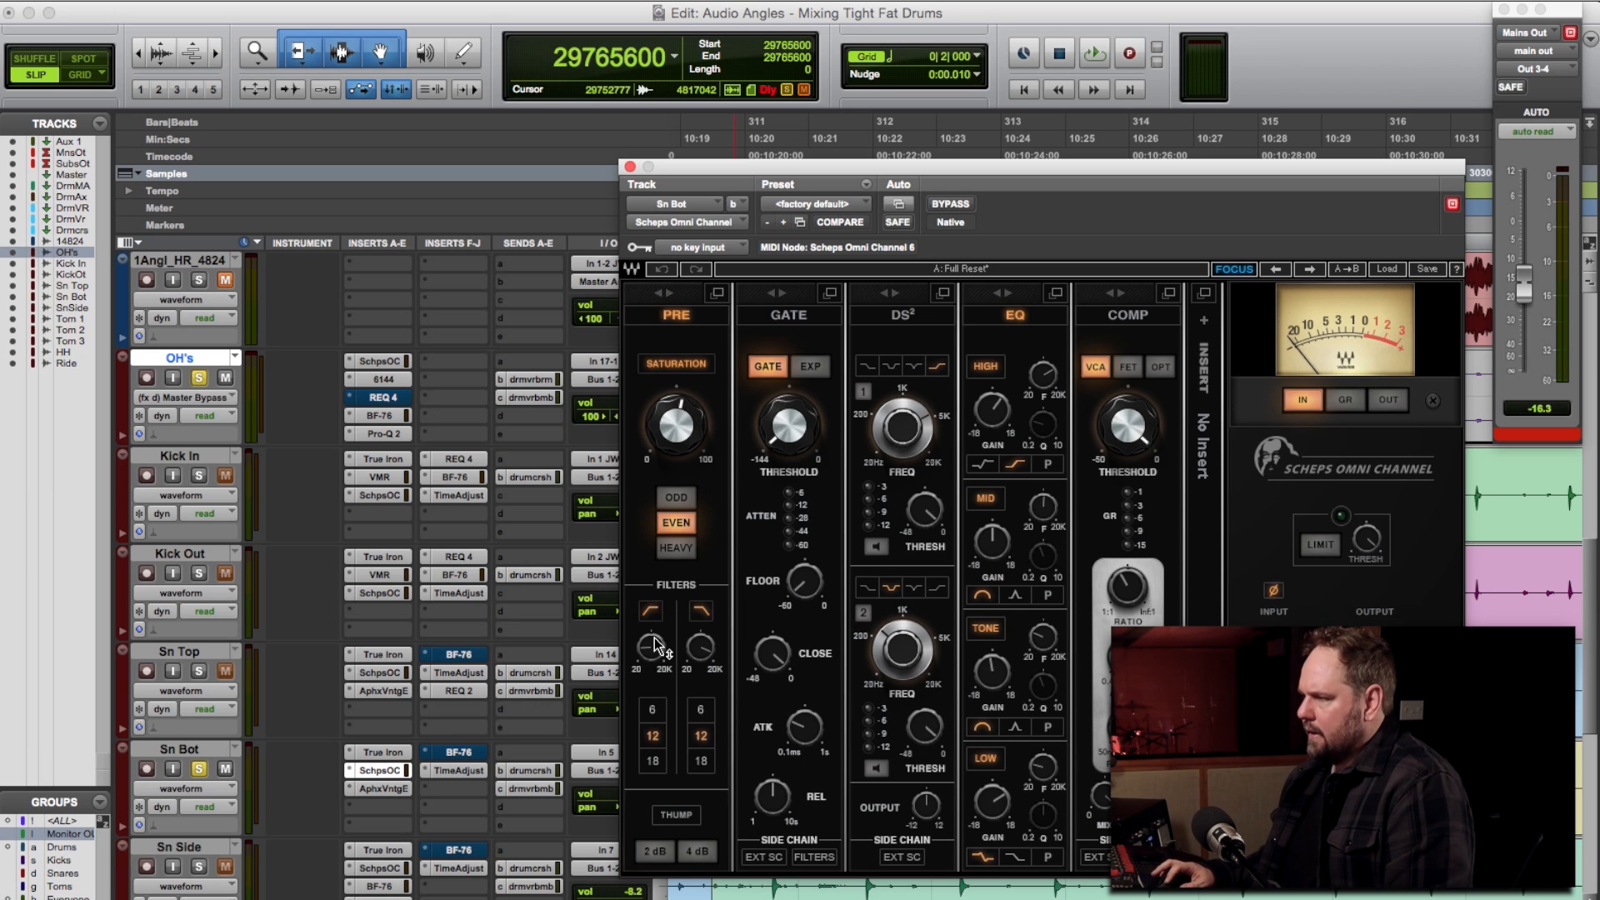
pyautogui.moveTo(654, 642)
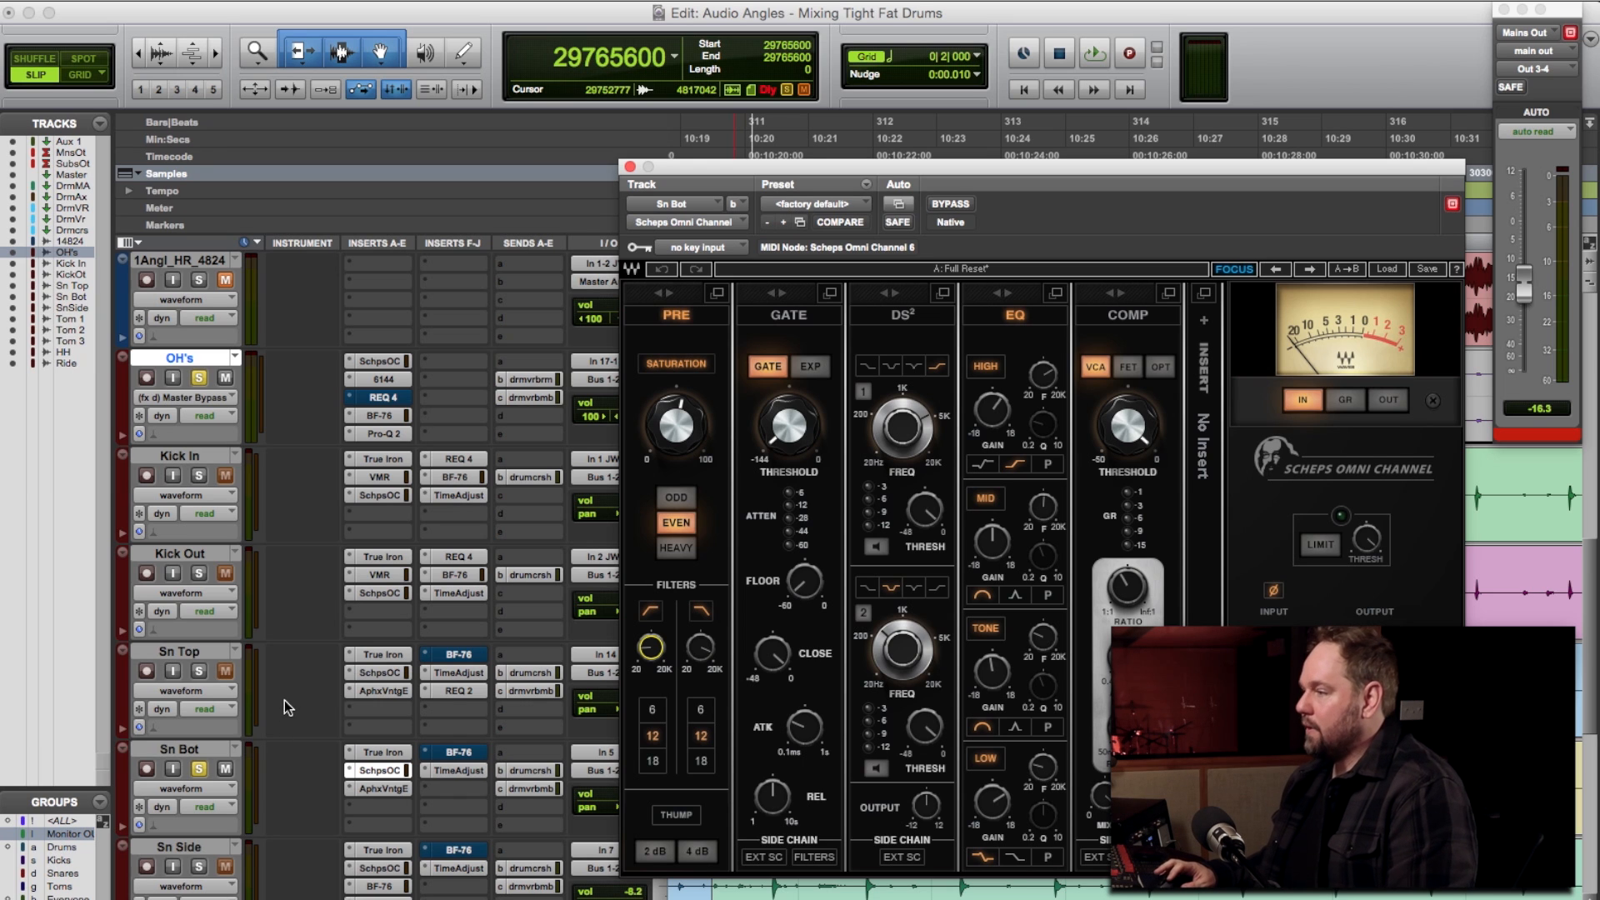
# Play OH's and Sn Top soloed from sample 29765600, and add Sn Bot to the solo during playback
pyautogui.click(198, 670)
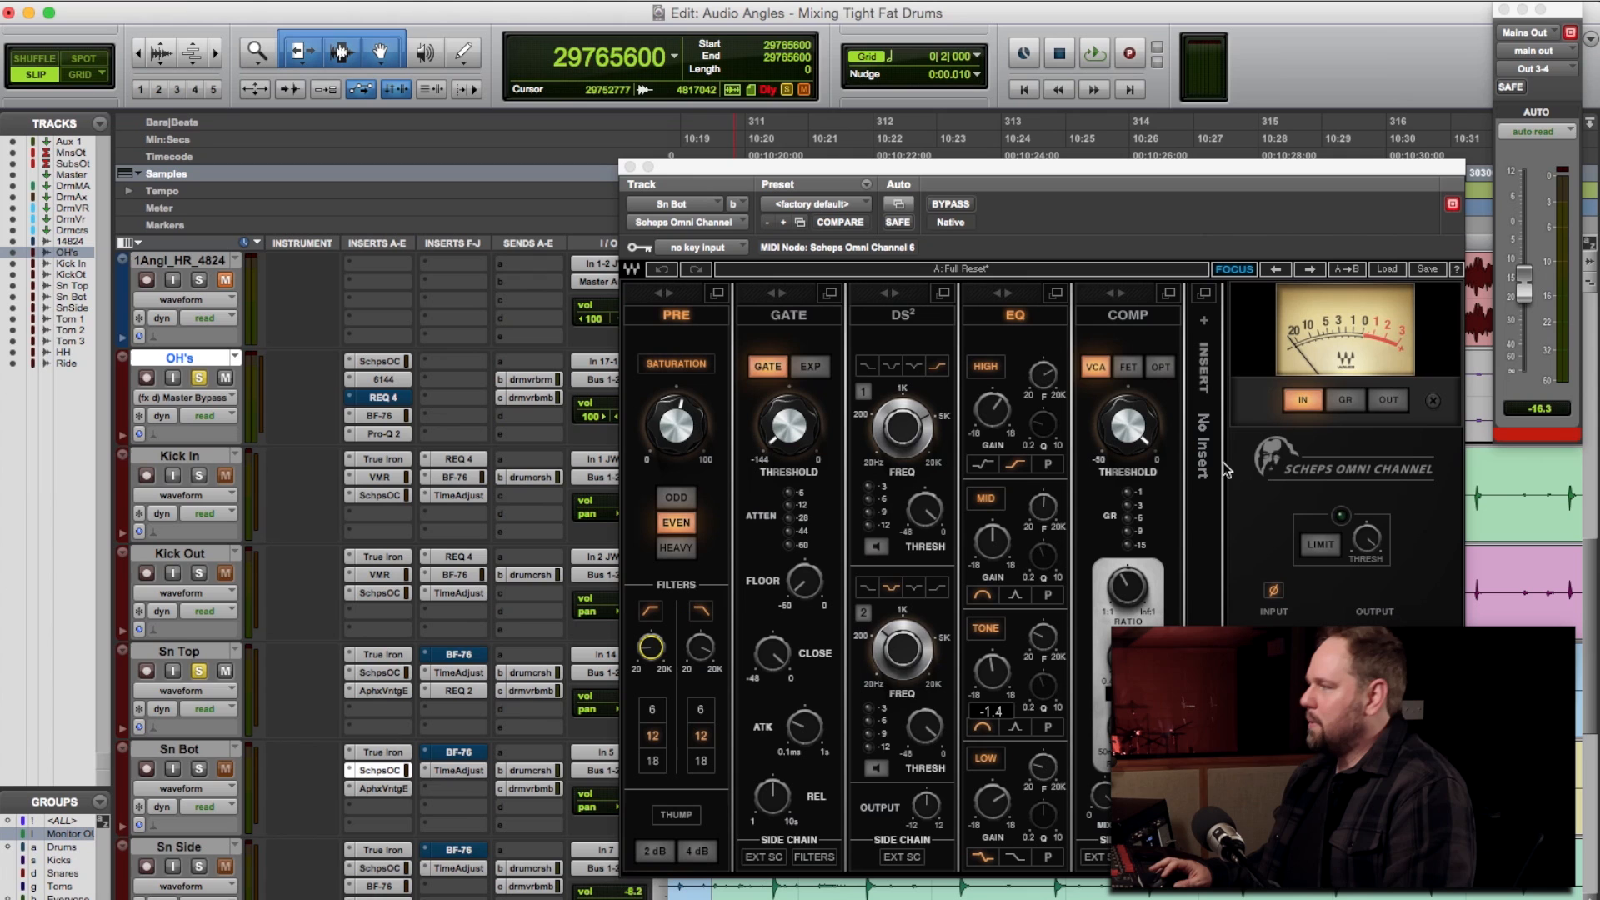
pyautogui.moveTo(1087, 162); pyautogui.dragTo(1061, 132)
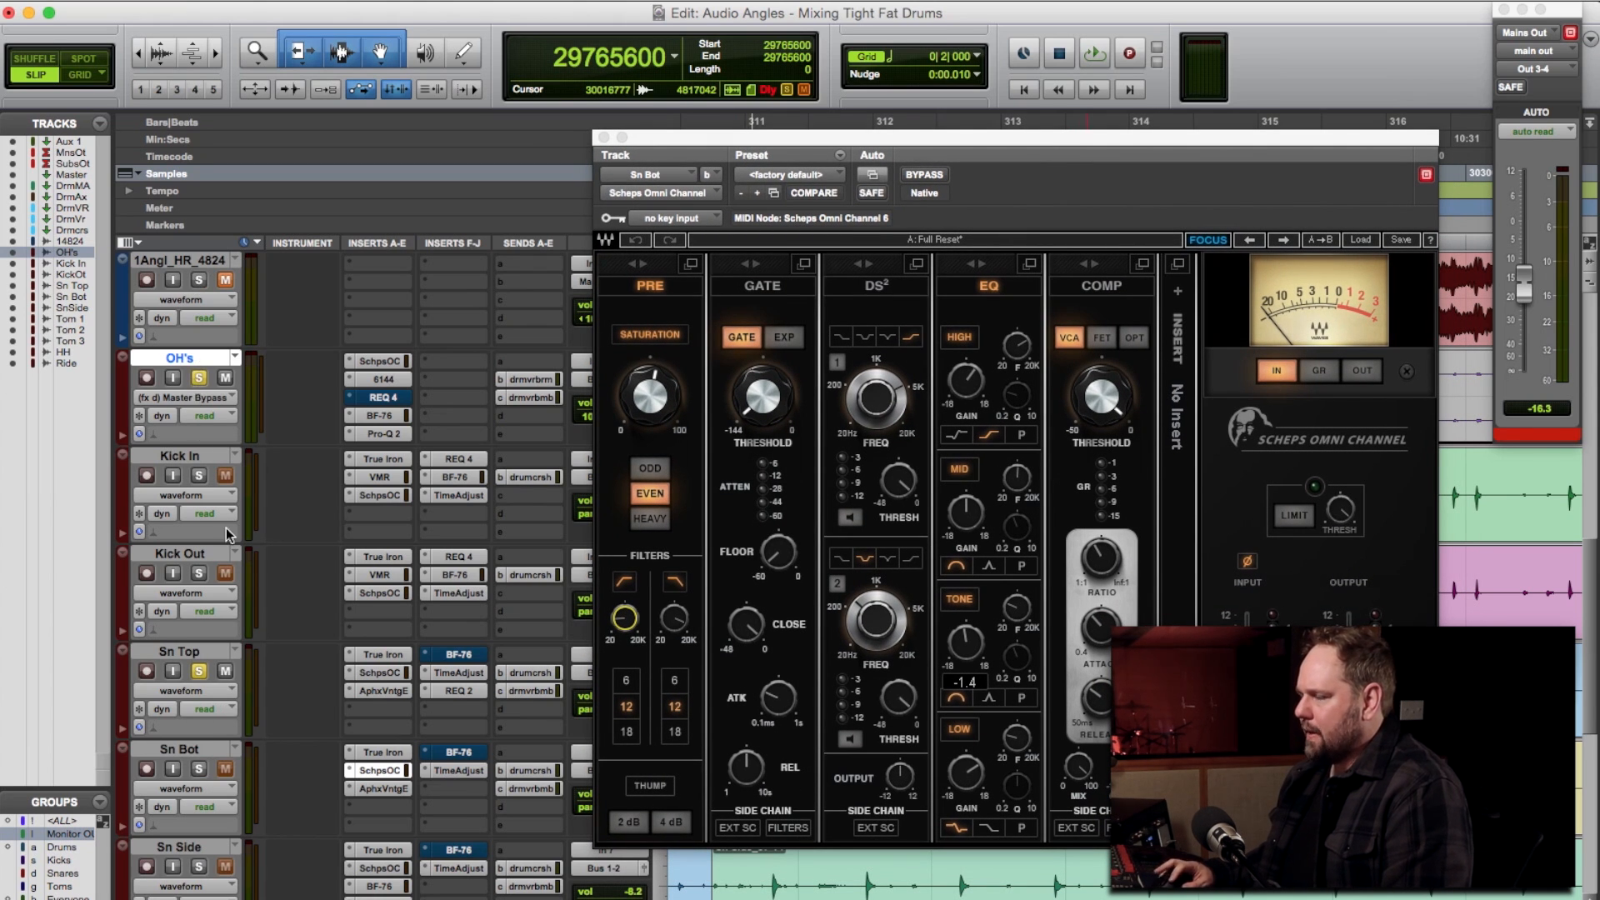
pyautogui.press('space')
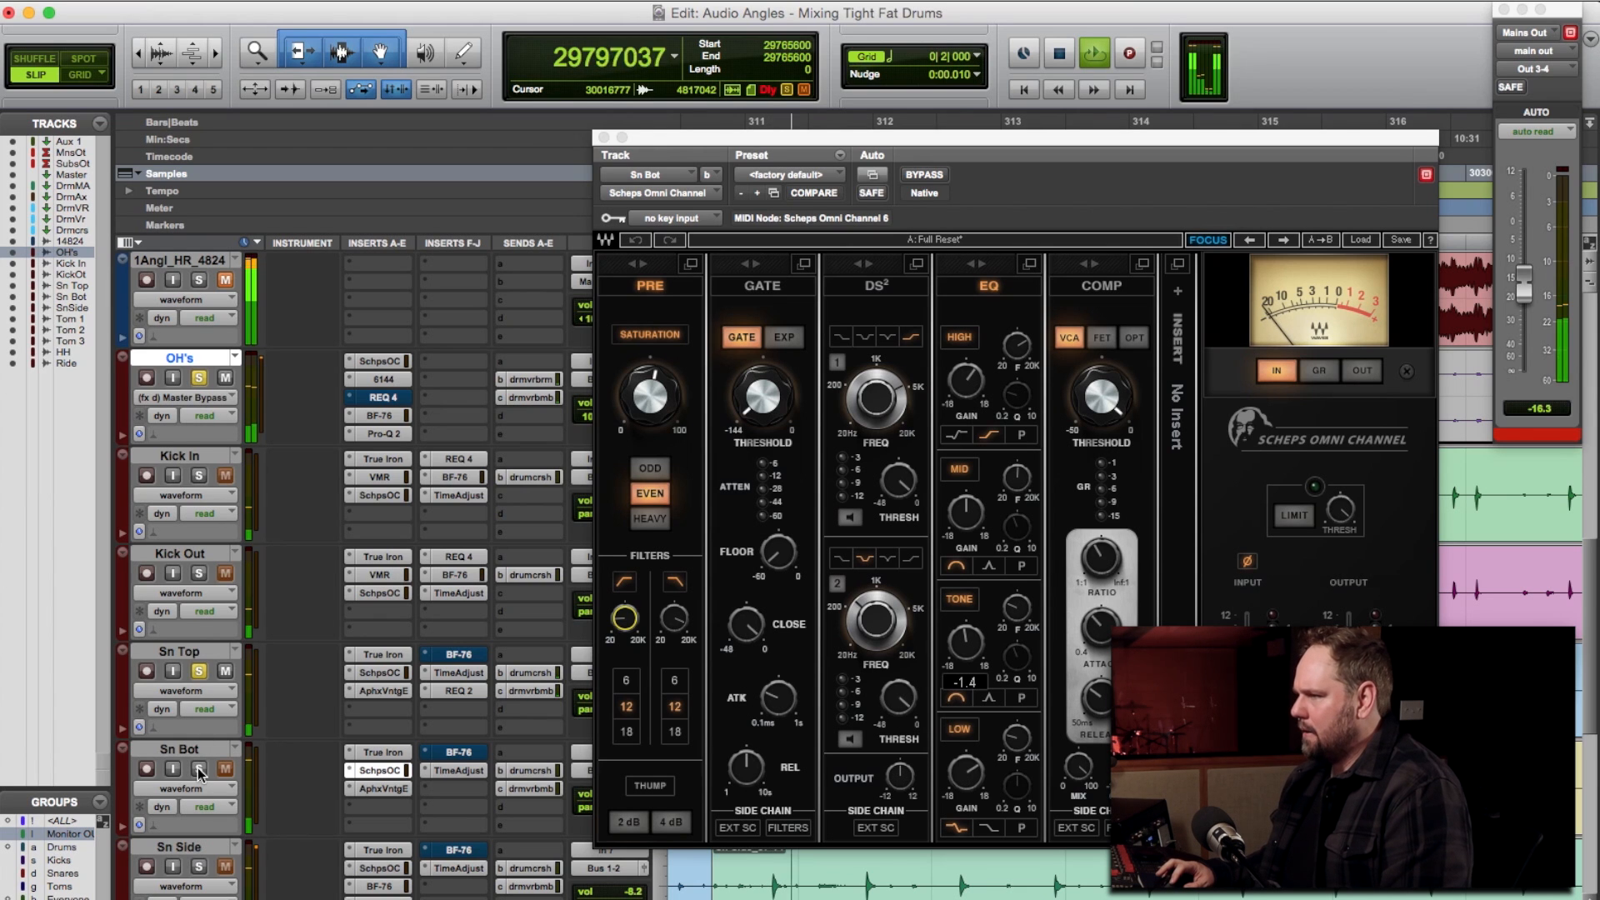
pyautogui.click(198, 769)
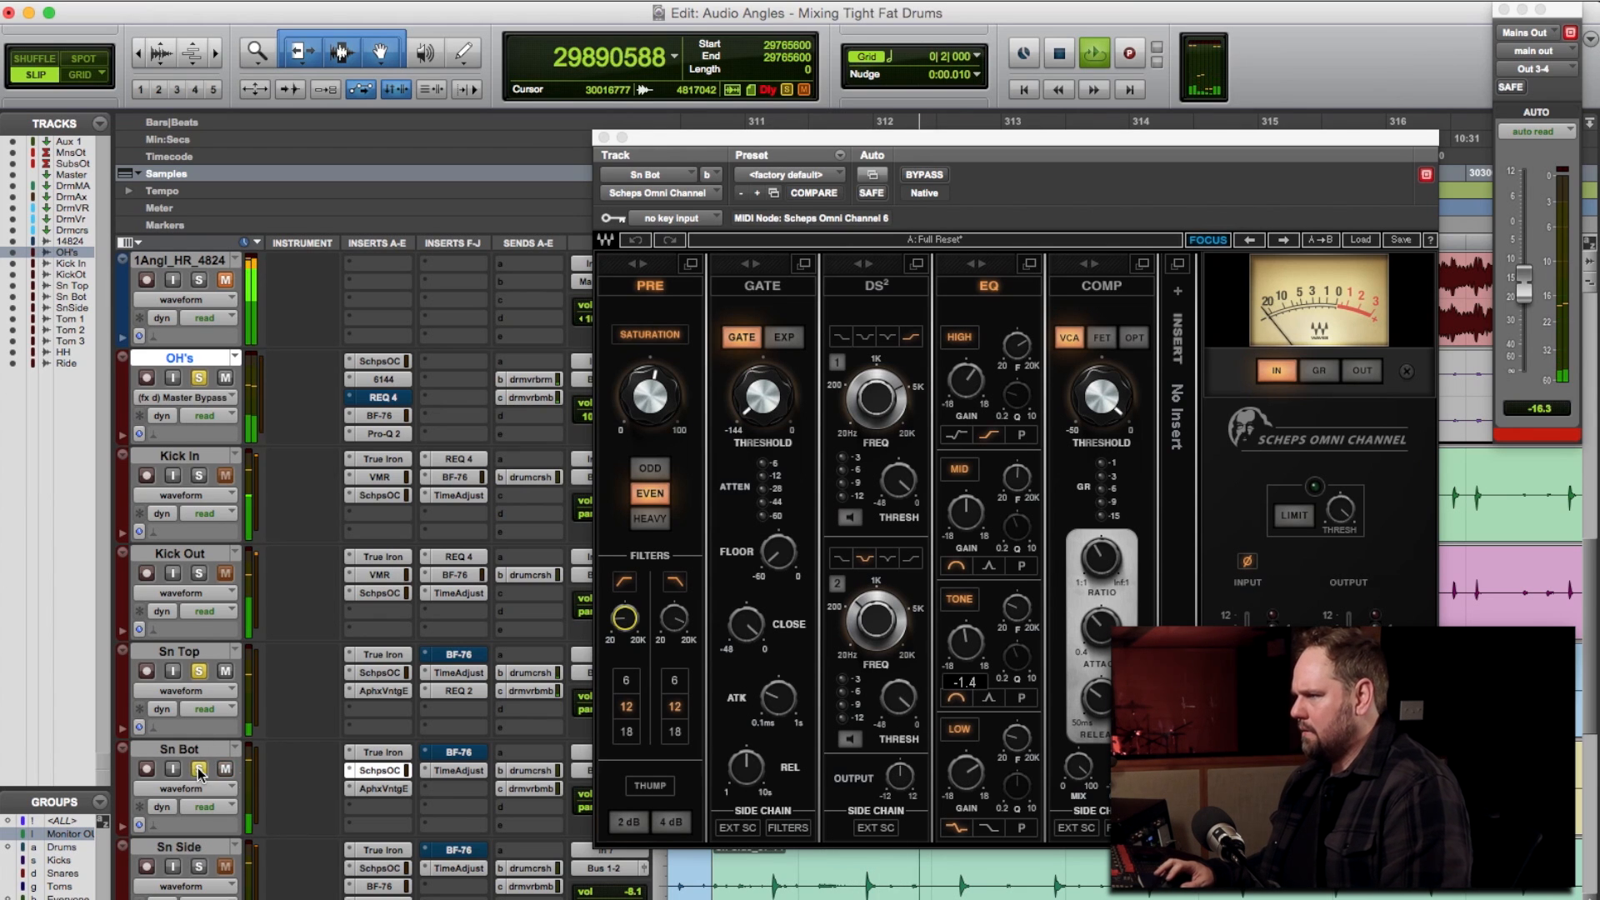
# Toggle the input polarity in Sn Bot's Scheps Omni Channel during playback to compare it, restore the inverted polarity and stop
pyautogui.click(1248, 563)
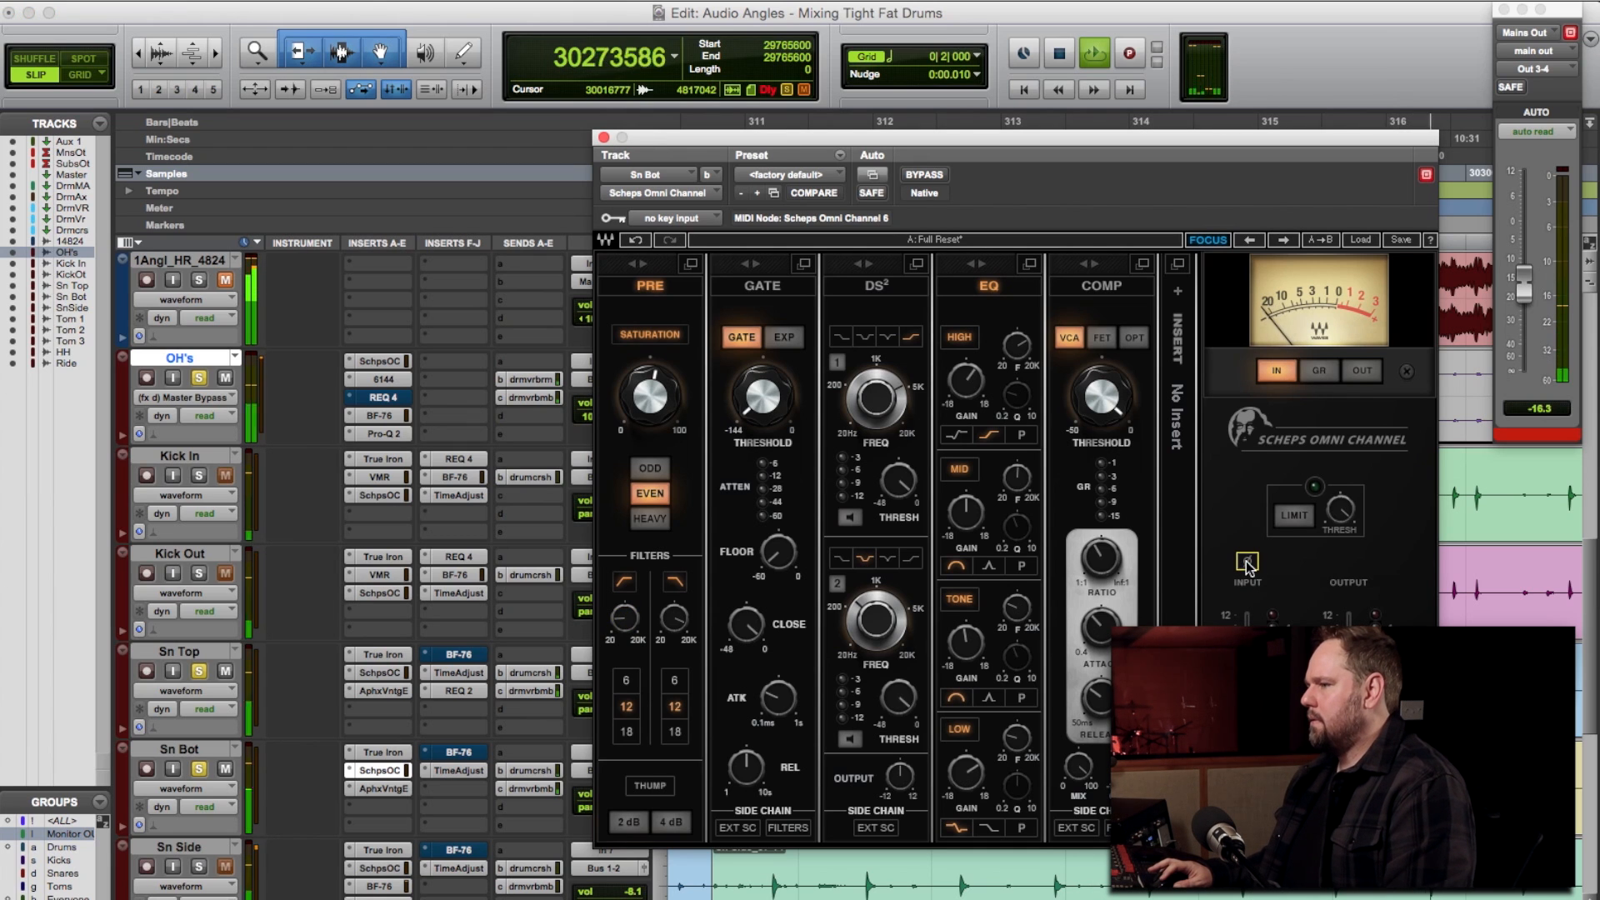
pyautogui.click(1248, 564)
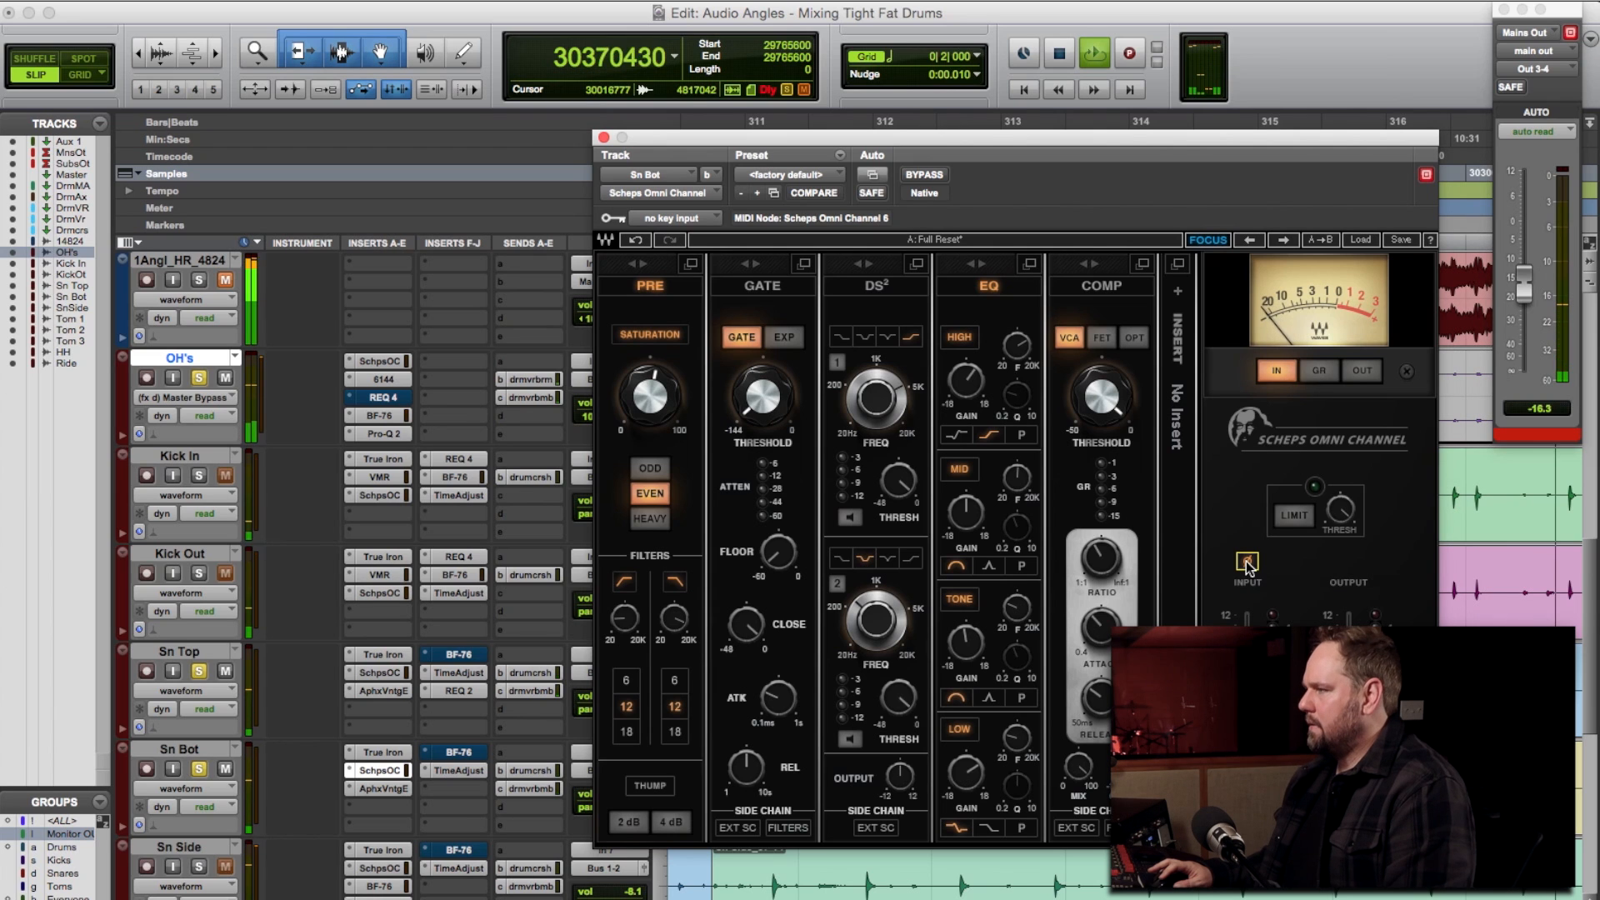
pyautogui.press('space')
pyautogui.click(1246, 560)
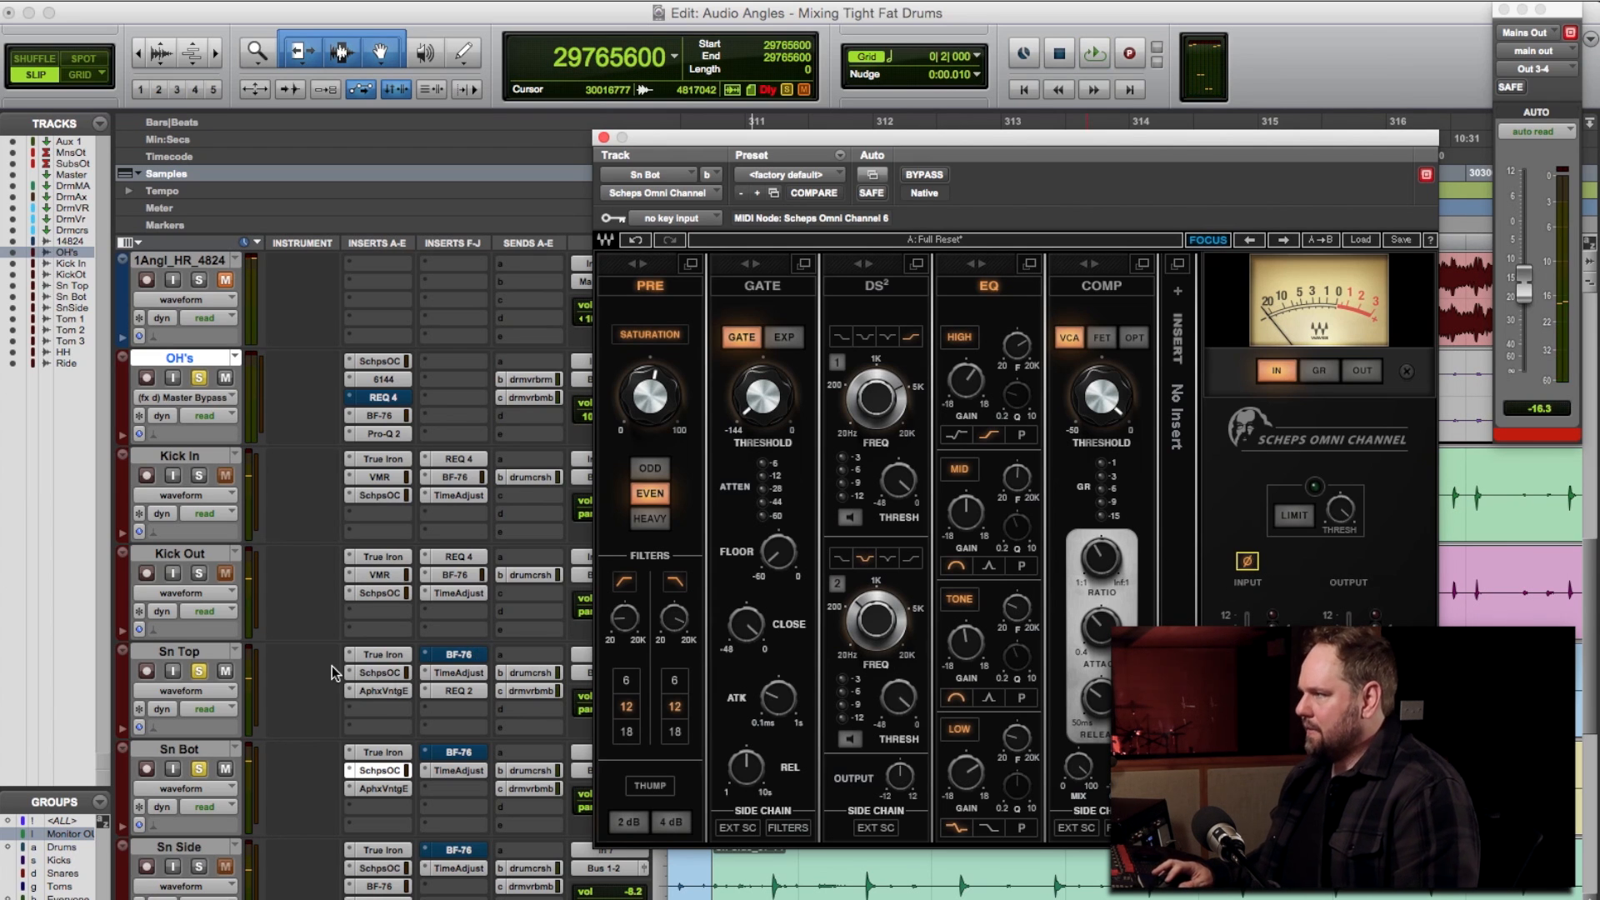
# Check the input polarity settings of Scheps Omni Channel on Sn Top and Sn Bot, and close the plug-in
pyautogui.click(380, 672)
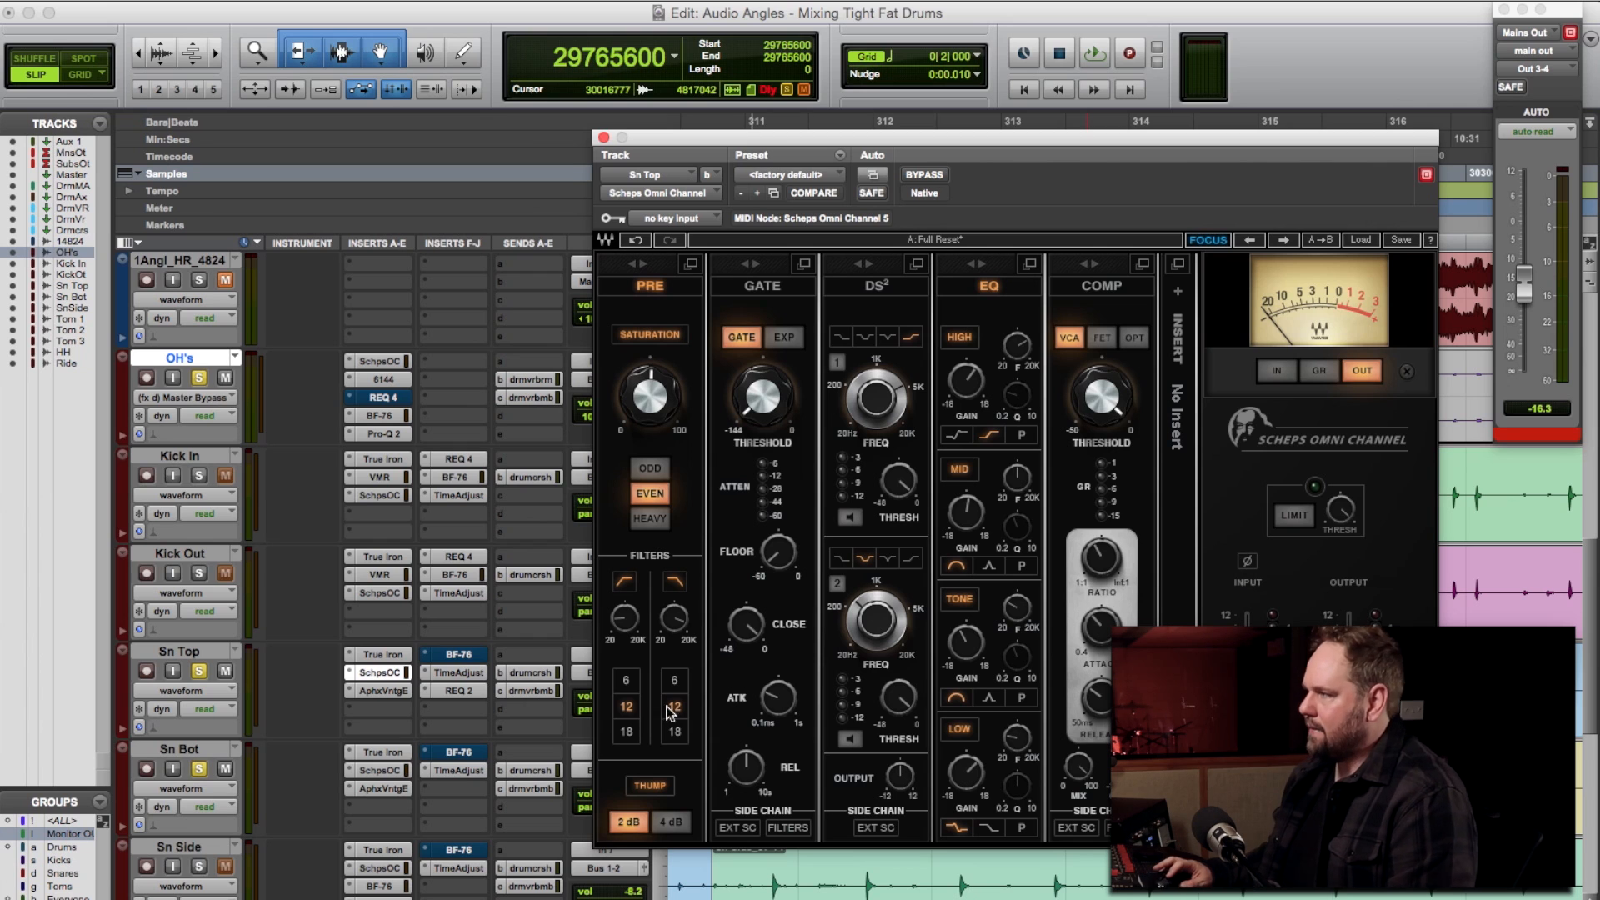
pyautogui.click(380, 772)
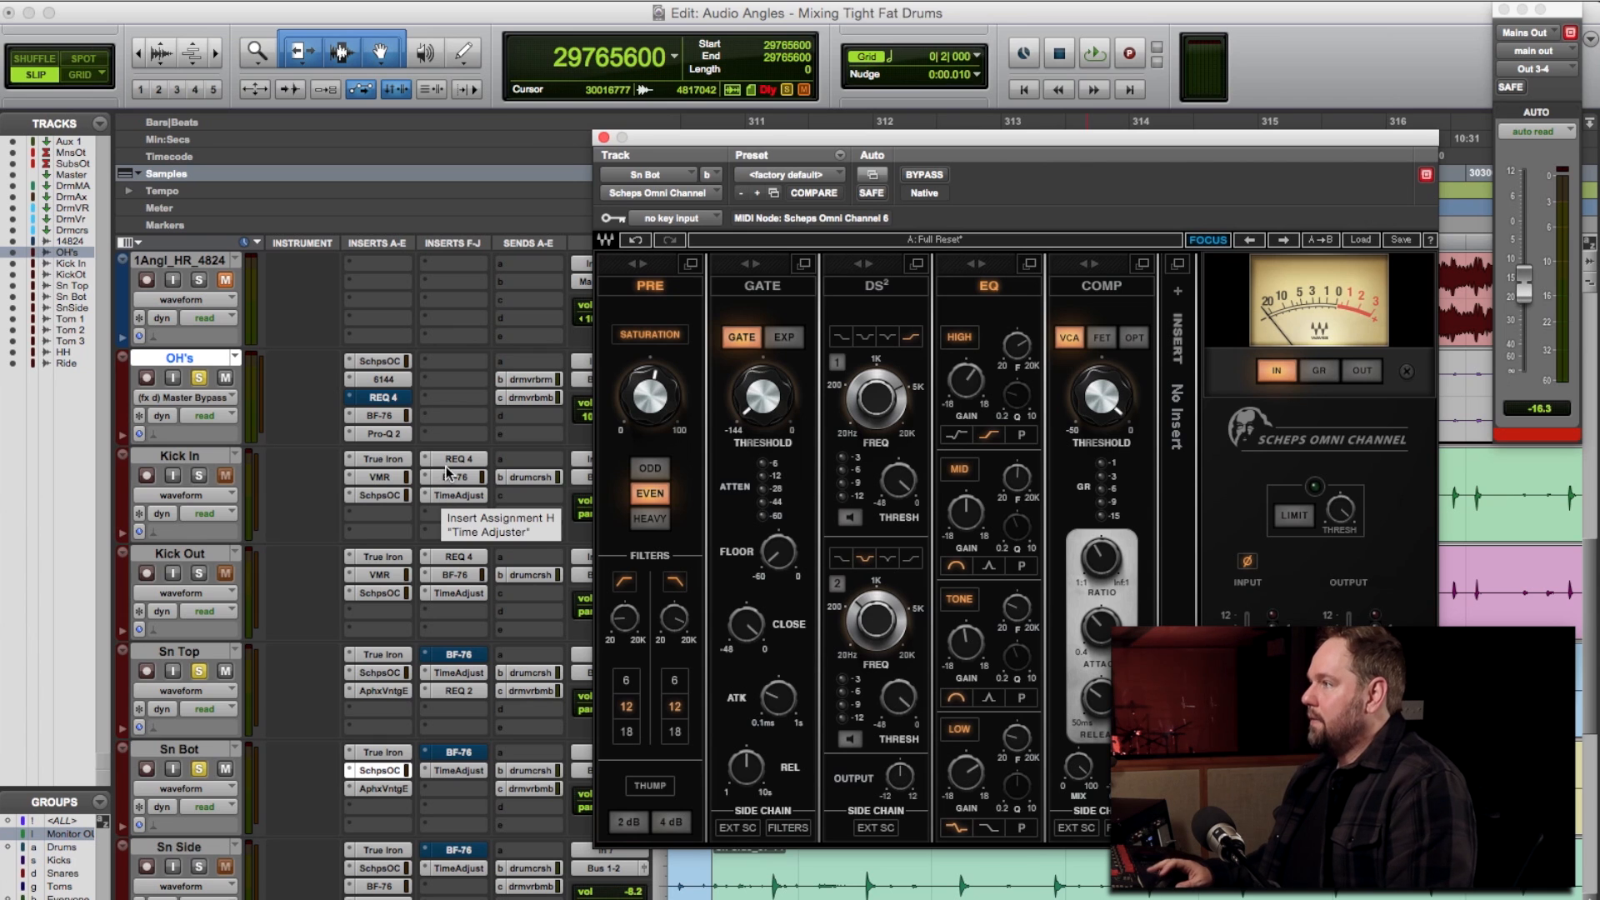
pyautogui.click(603, 138)
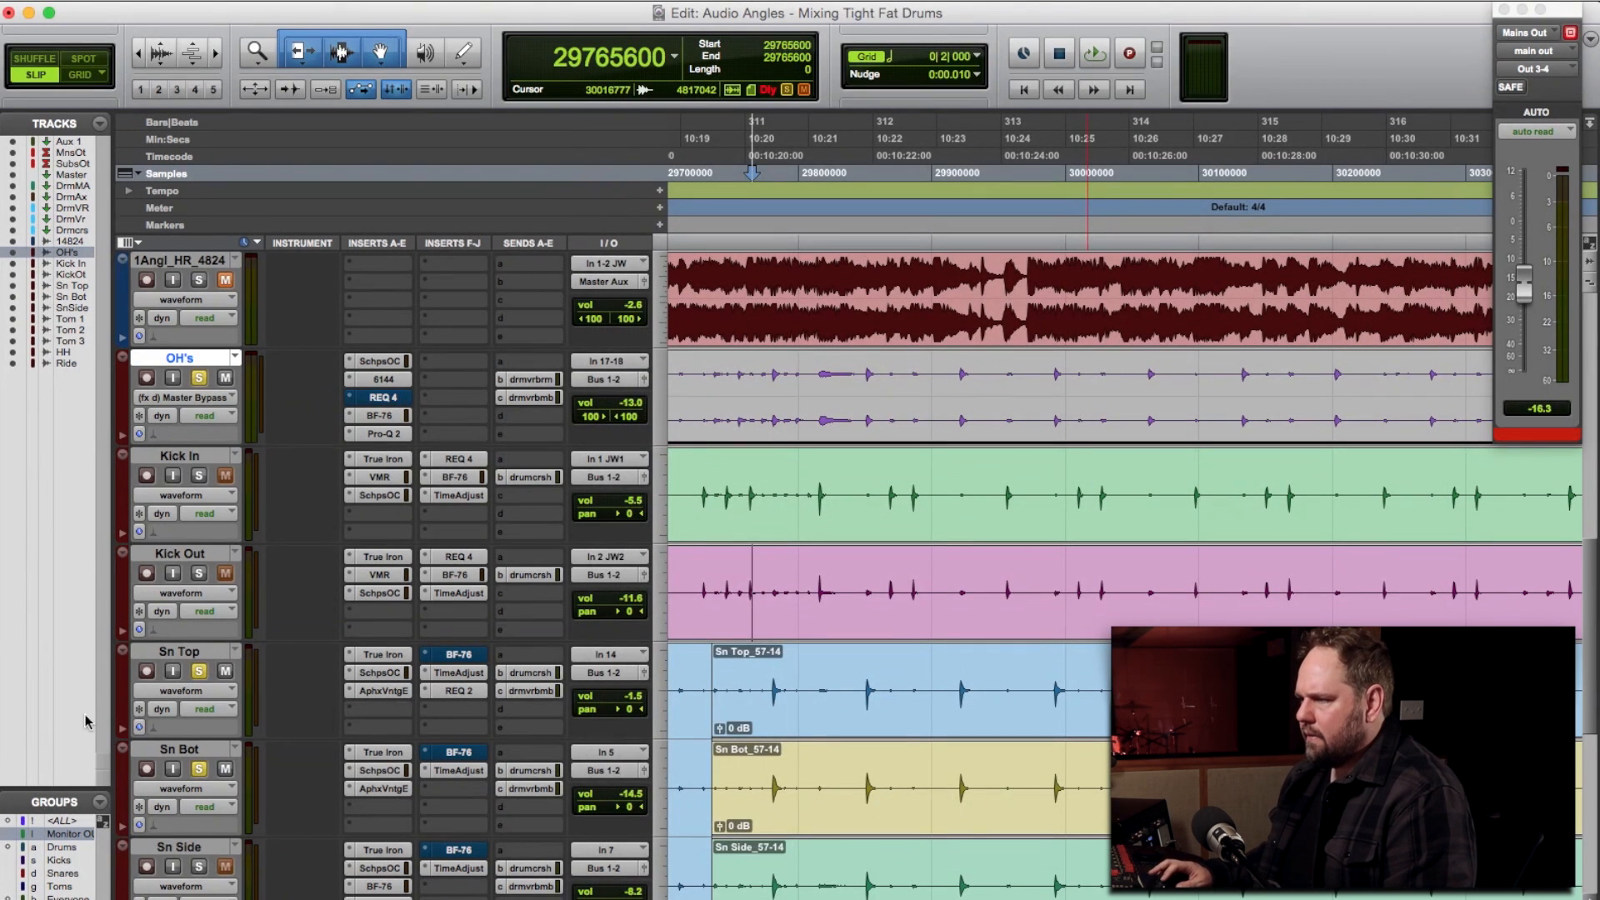
# Add Sn Side to the solo, compare its Scheps Omni Channel input polarity during playback, keep it inverted and close the plug-in
pyautogui.click(199, 868)
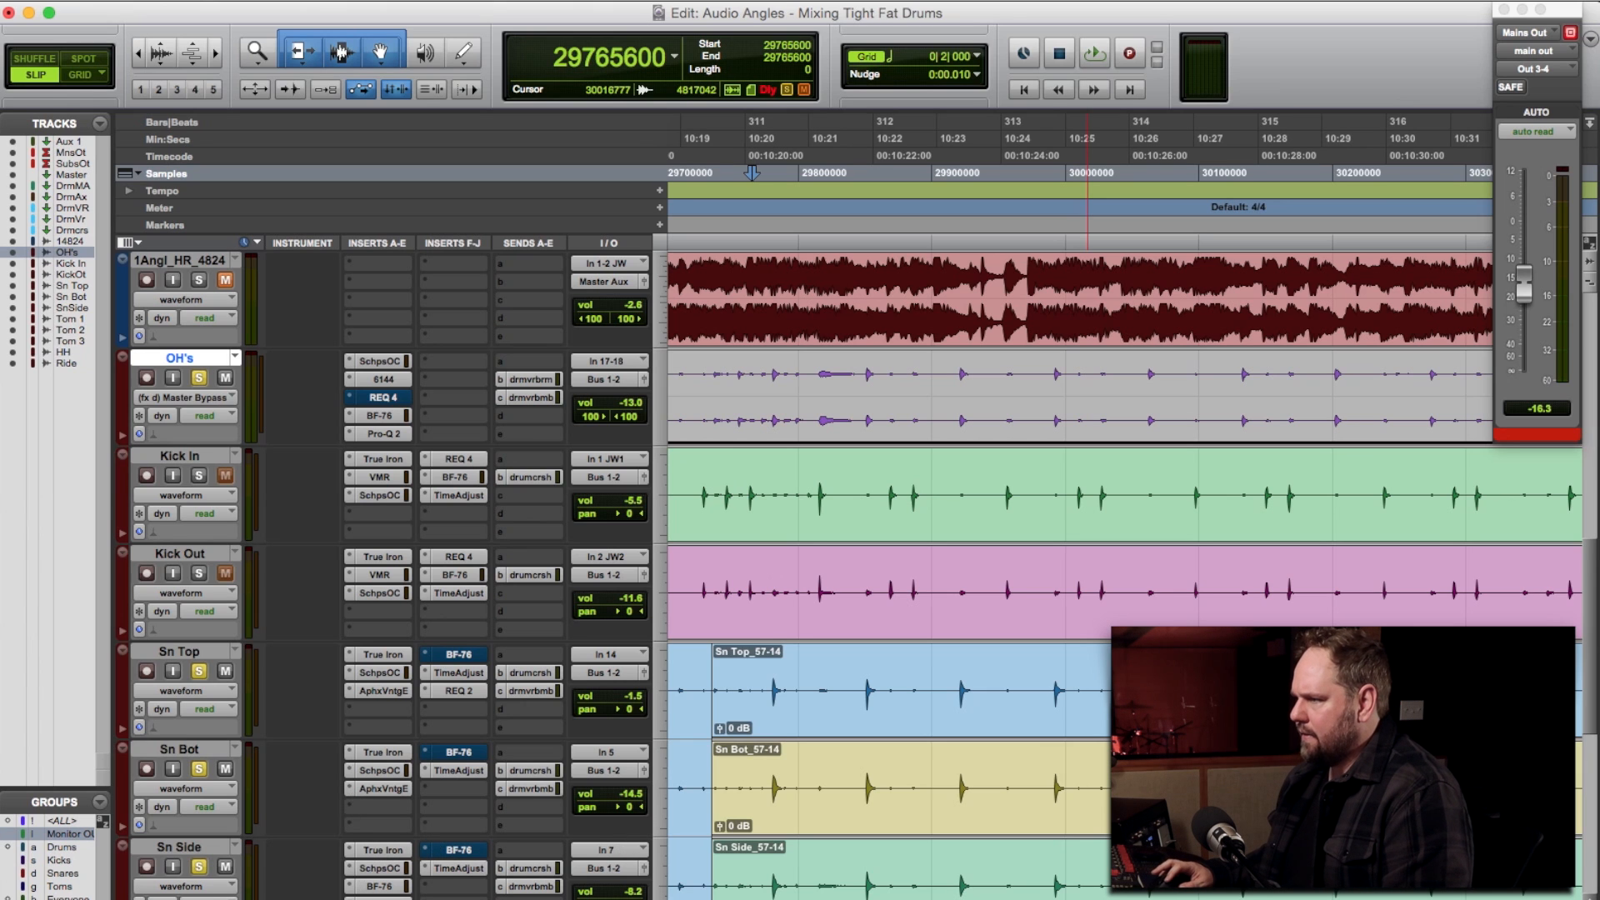
pyautogui.click(385, 871)
pyautogui.press('space')
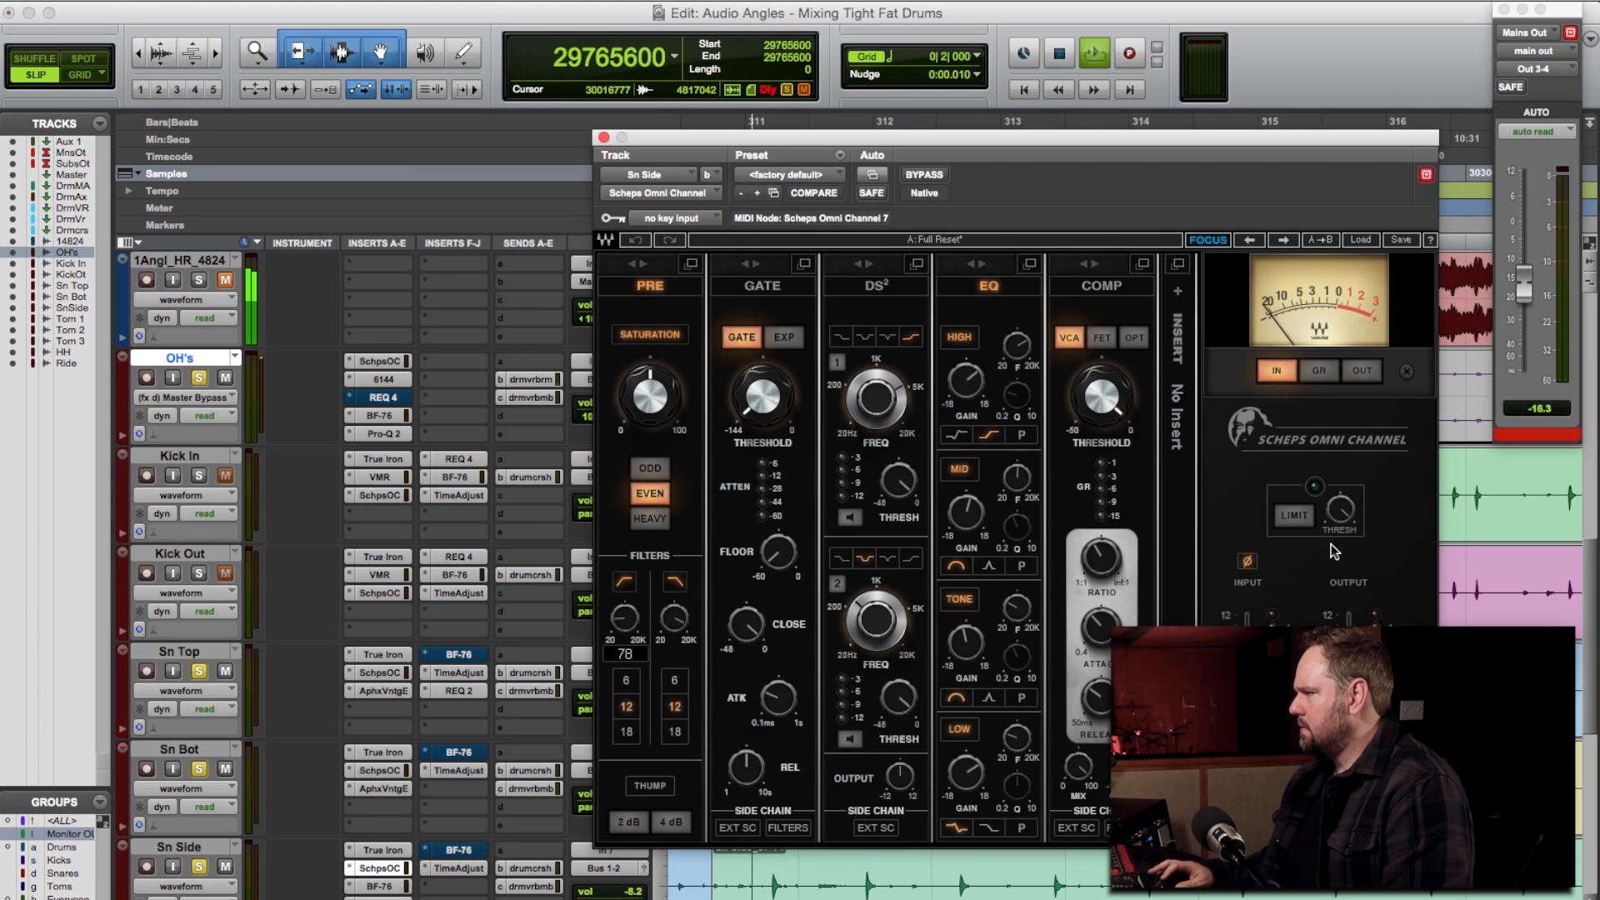
pyautogui.click(1247, 563)
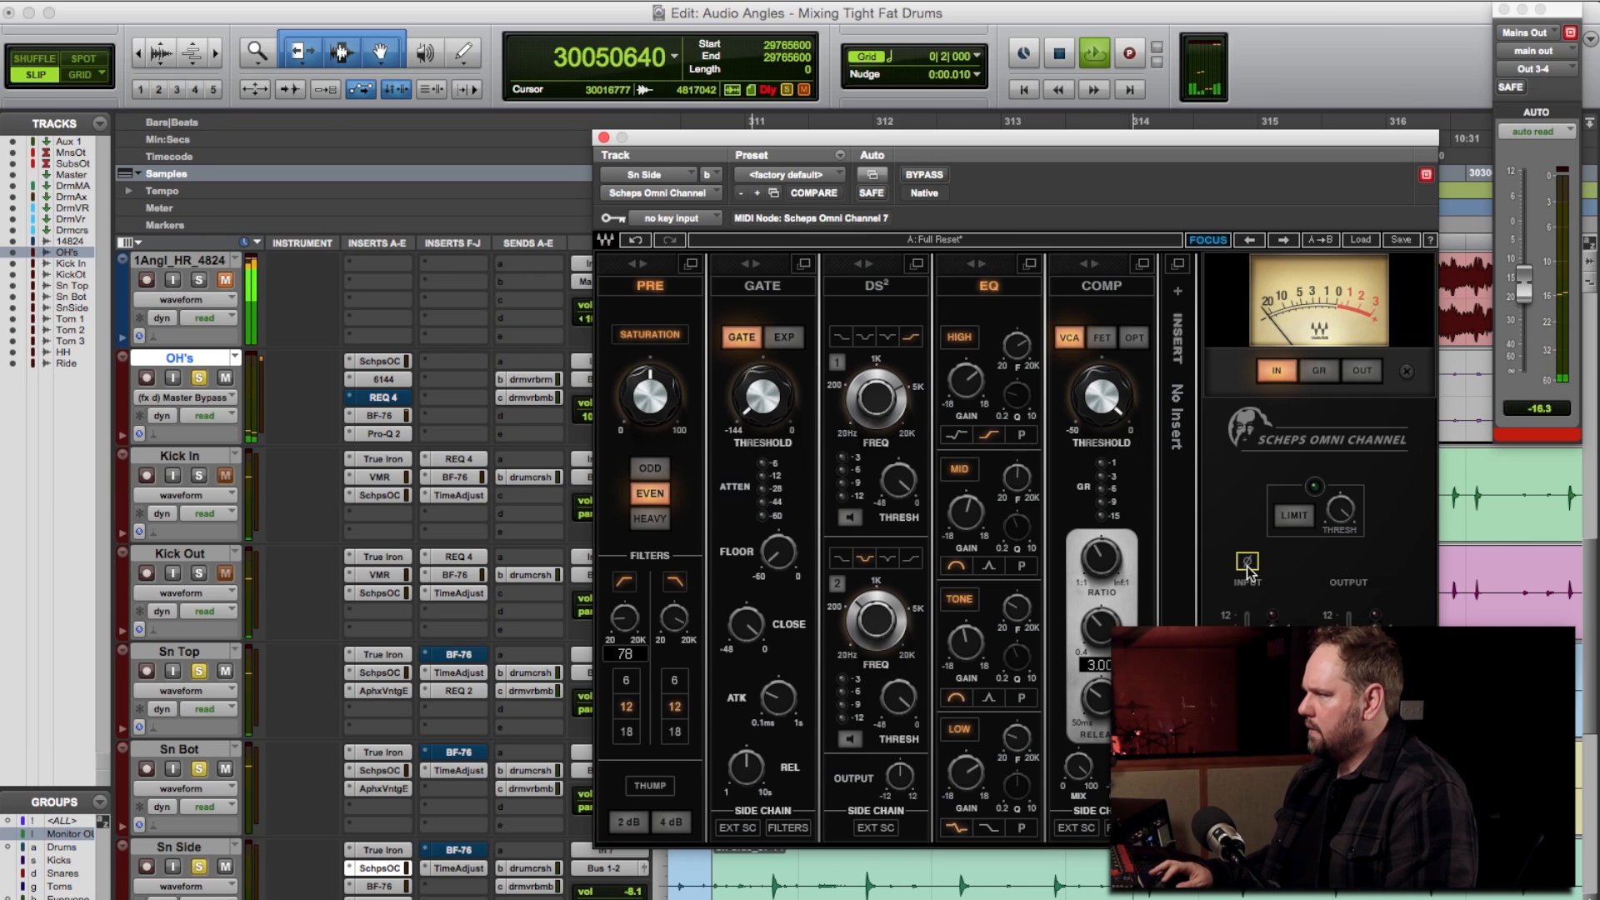
pyautogui.click(1247, 563)
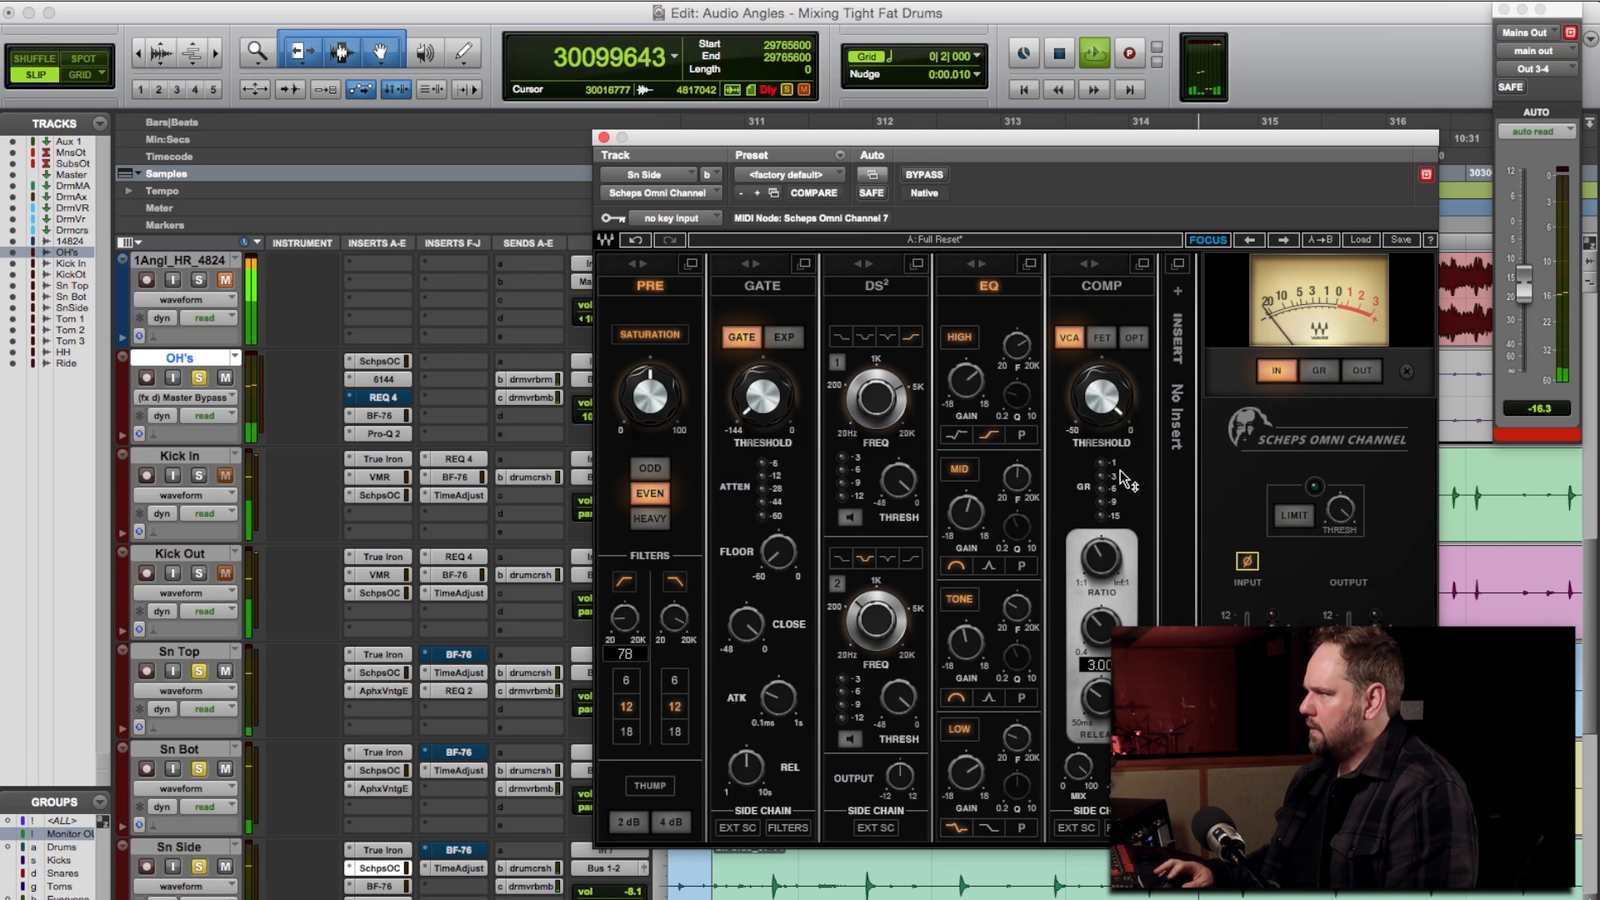
pyautogui.click(605, 137)
pyautogui.press('space')
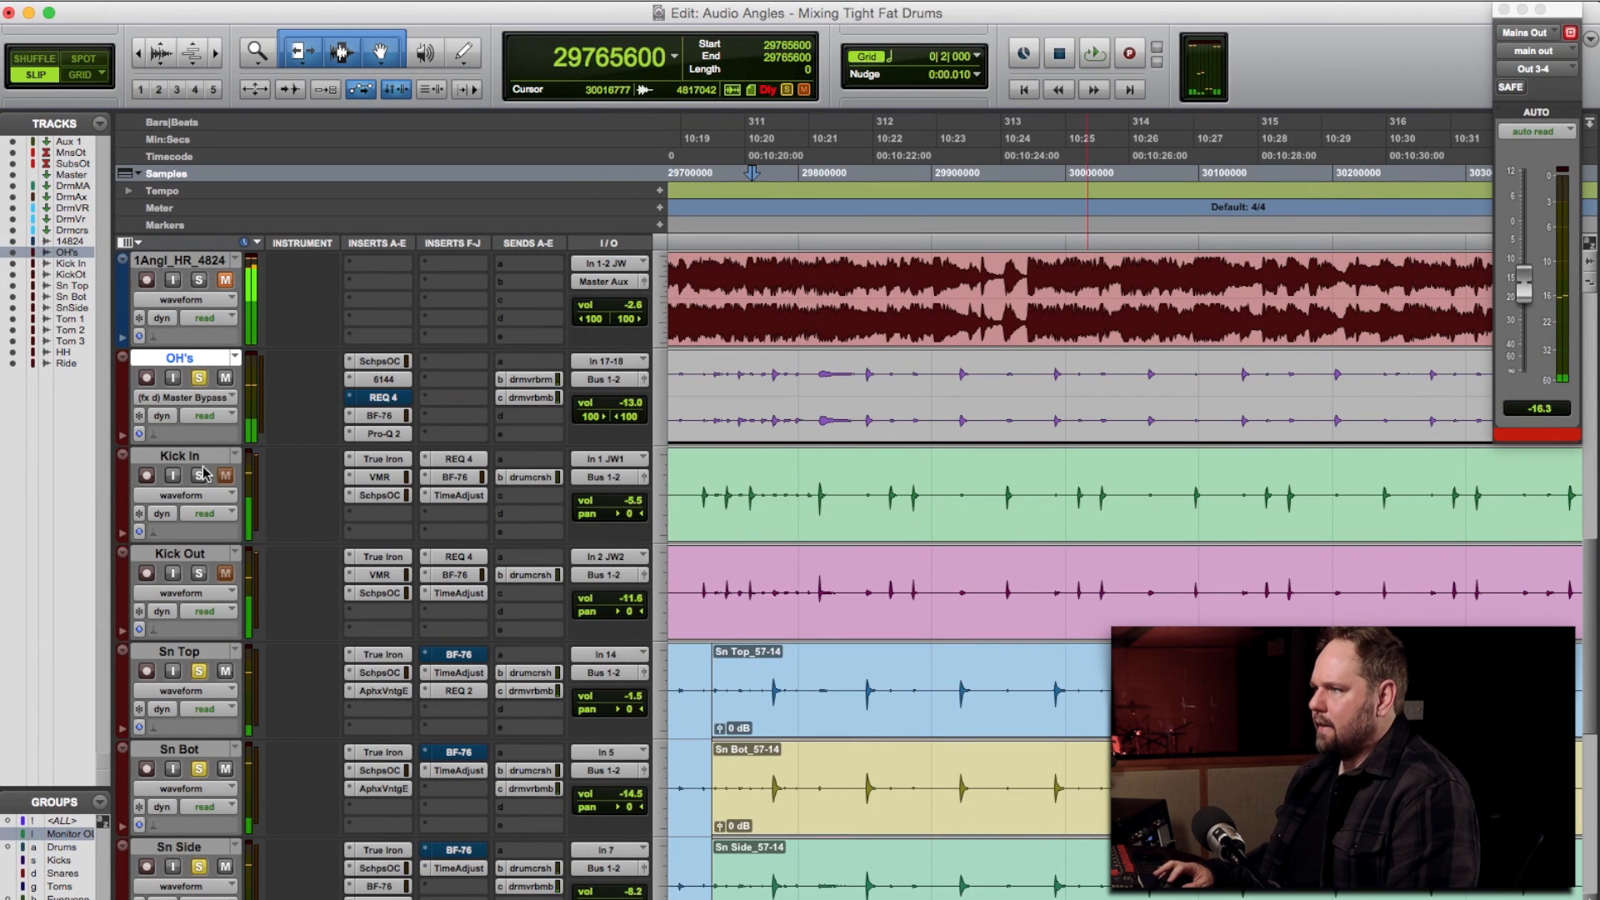
# Add Kick In and Kick Out to the solo and play them with the snares and OH's from sample 29765600
pyautogui.click(198, 475)
pyautogui.click(198, 574)
pyautogui.press('space')
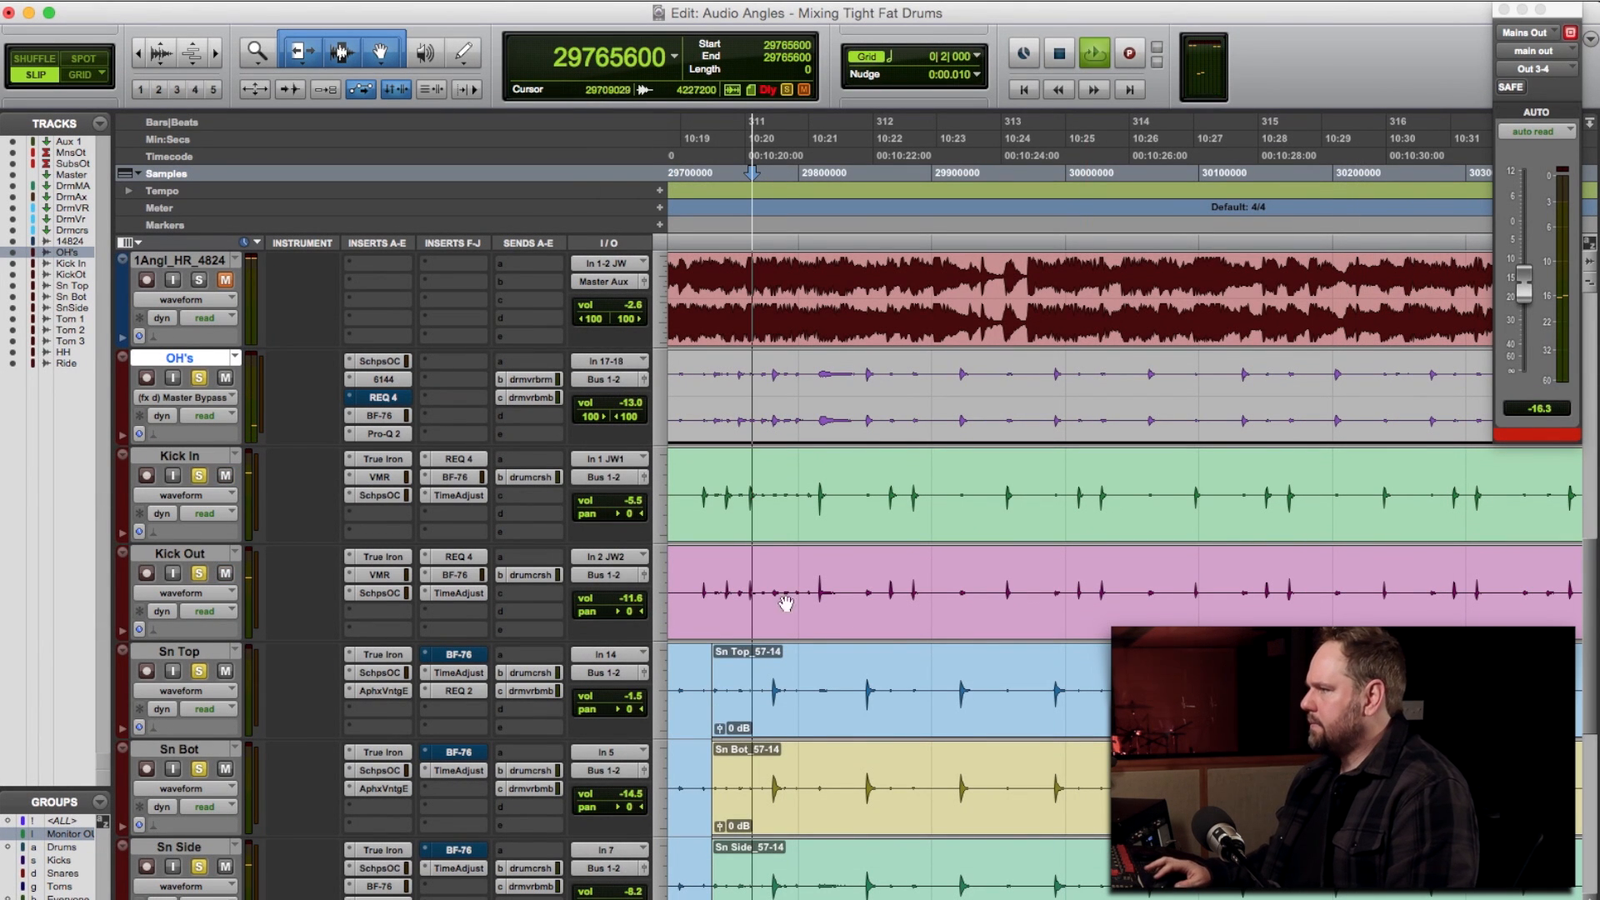
pyautogui.scroll(-3, 900, 629)
pyautogui.scroll(6, 900, 629)
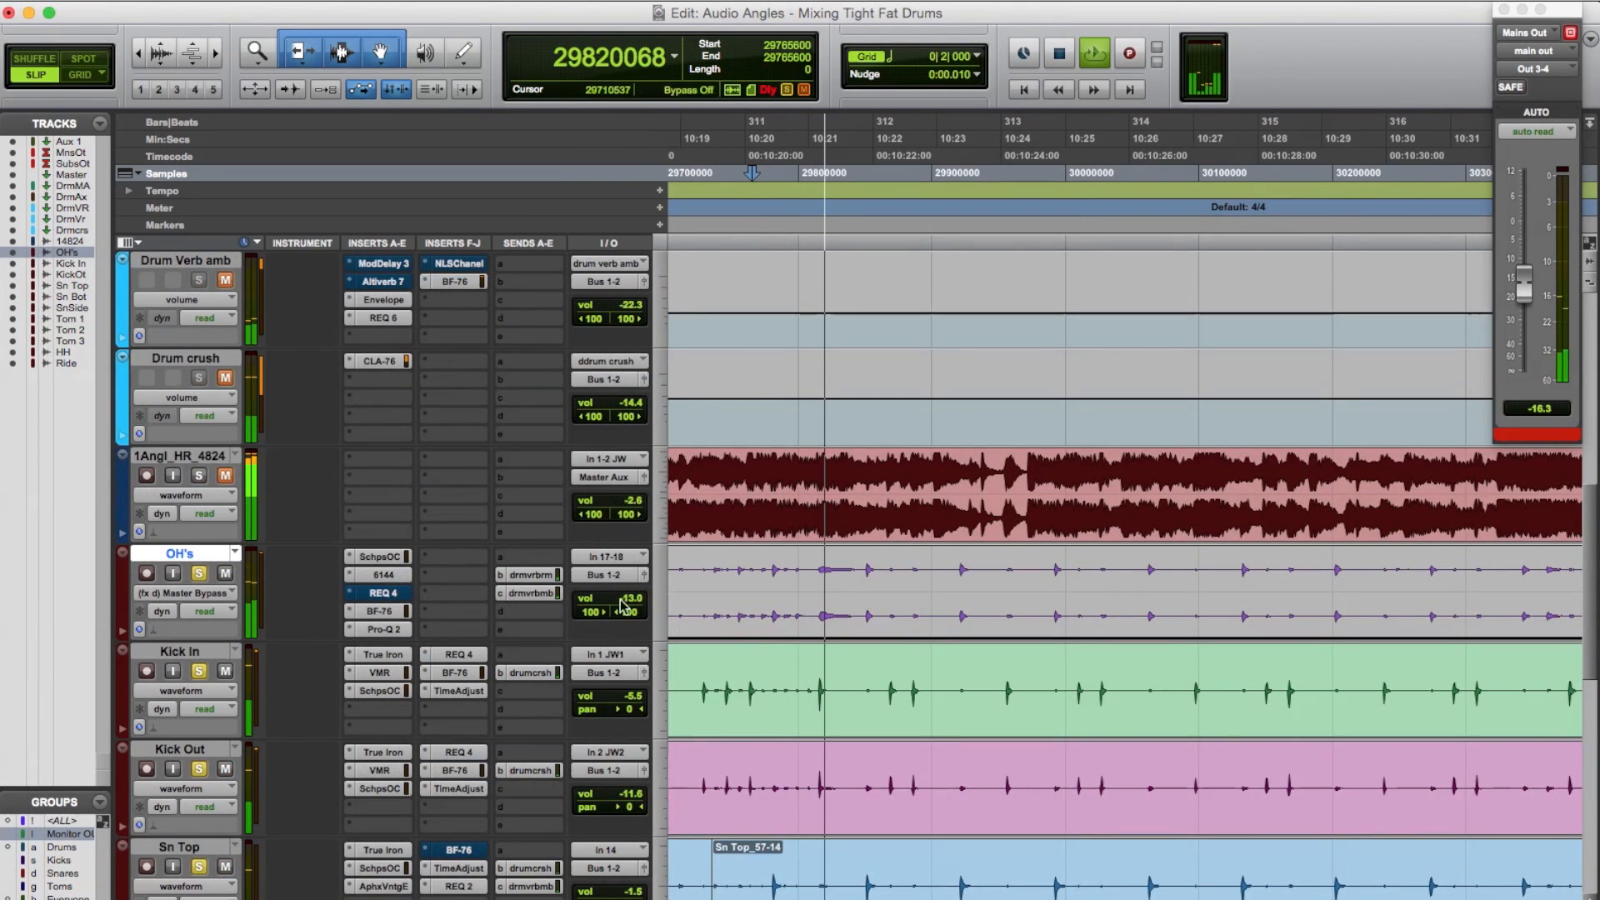
pyautogui.scroll(-6, 621, 606)
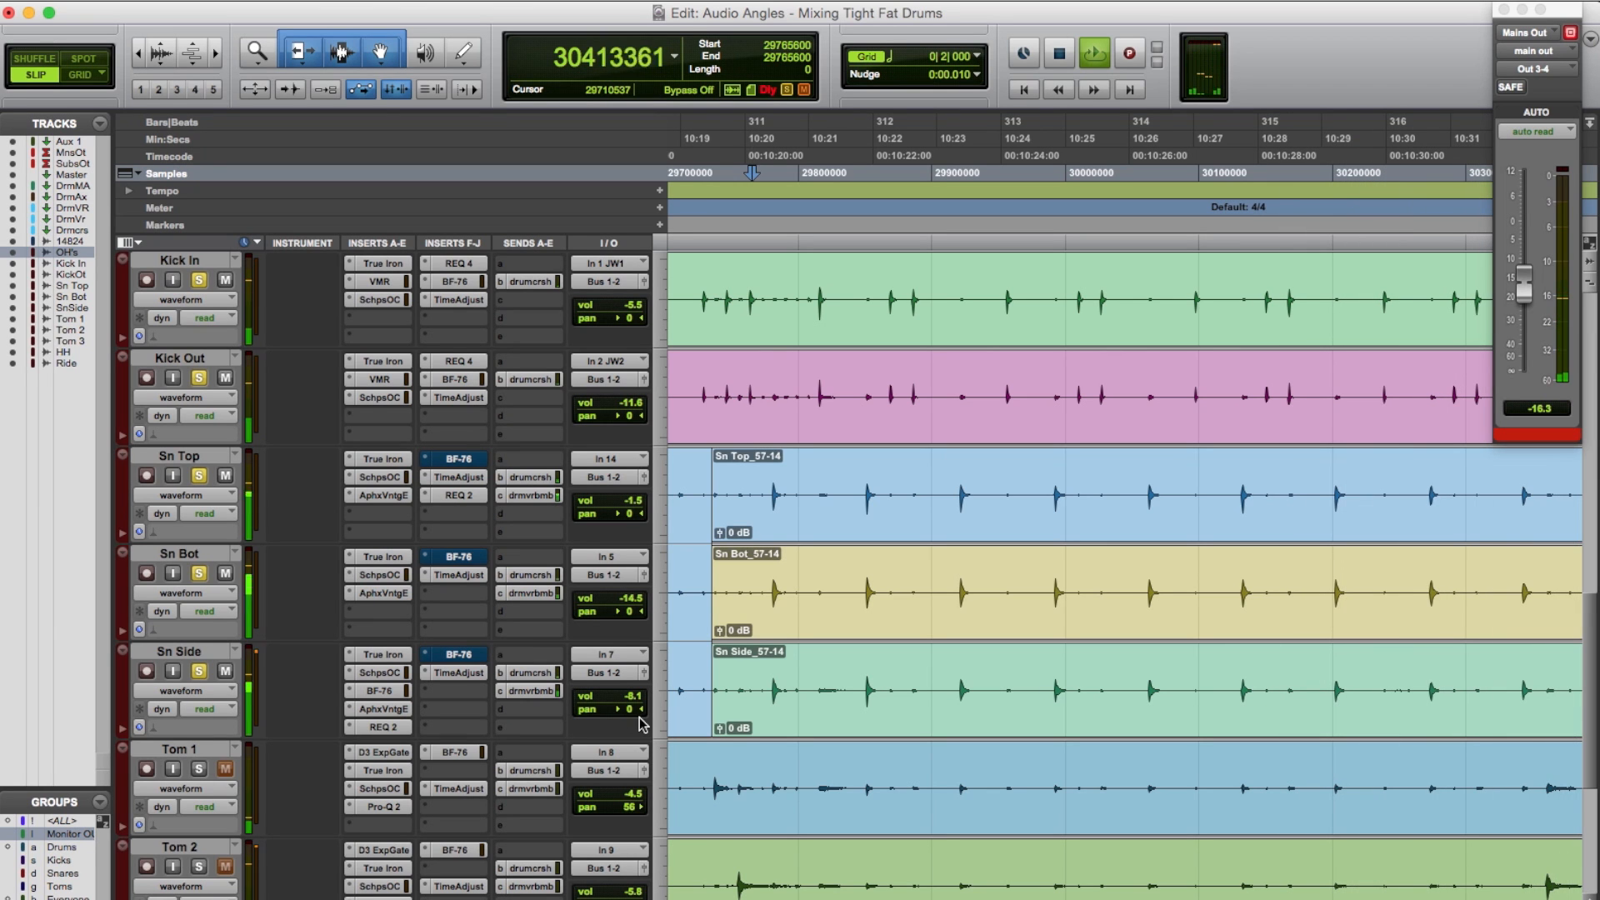
pyautogui.scroll(-2, 550, 692)
# Bypass D3 ExpGate, True Iron, Scheps Omni Channel, Pro-Q 2 and BF-76 on Tom 1, and solo the track
pyautogui.press('r')
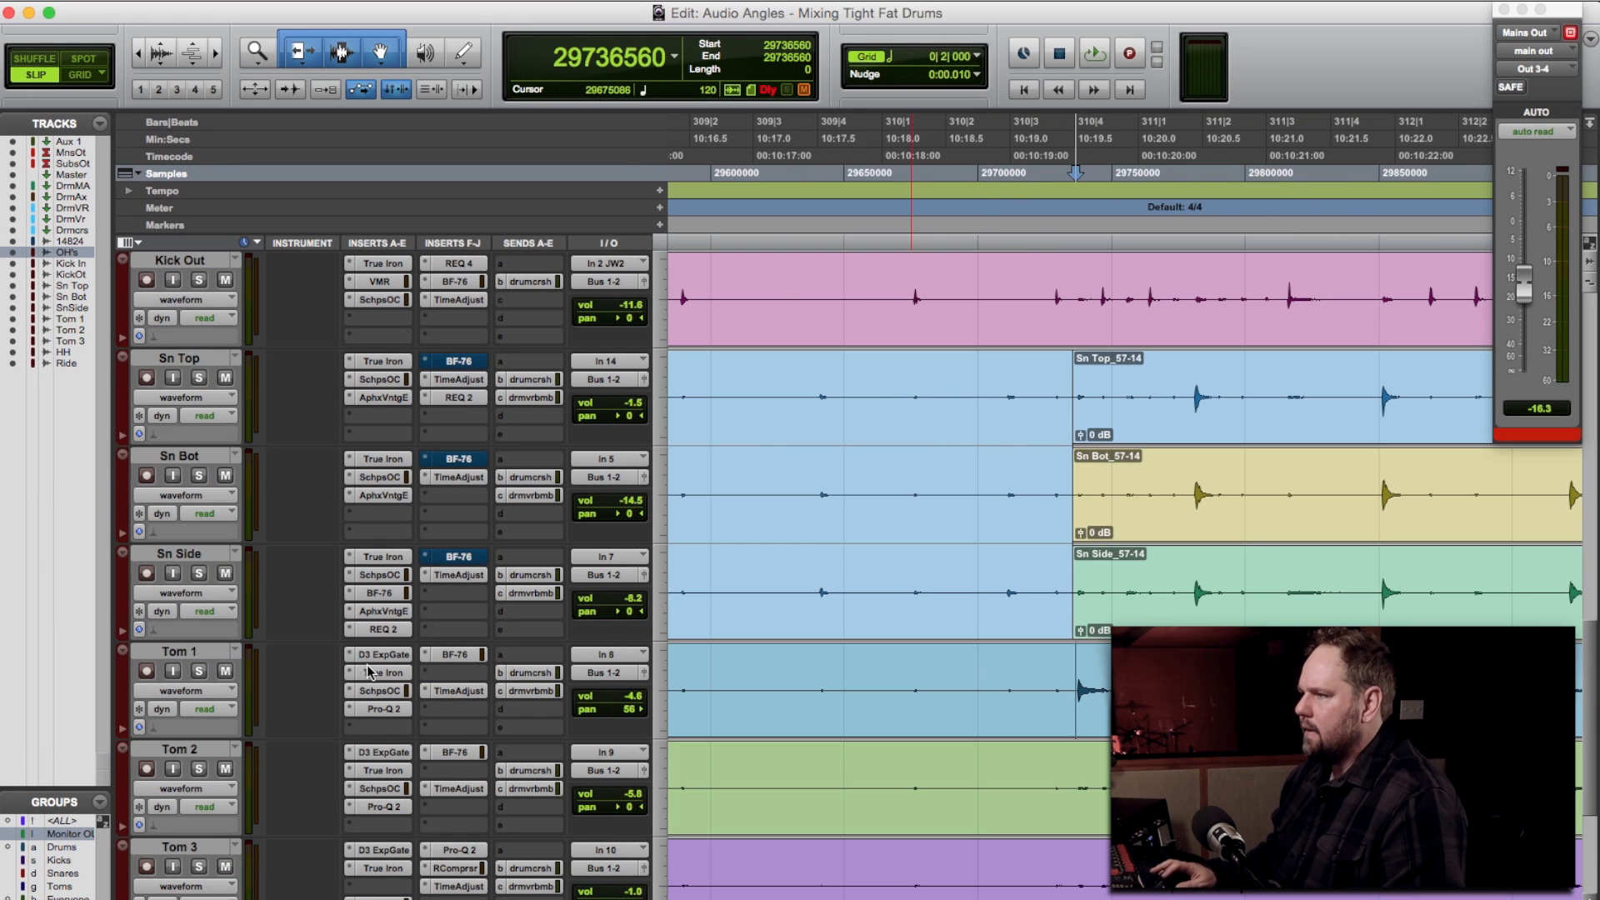
pyautogui.moveTo(378, 656); pyautogui.dragTo(381, 710)
pyautogui.keyDown('super'); pyautogui.click(450, 658); pyautogui.keyUp('super')
pyautogui.click(198, 671)
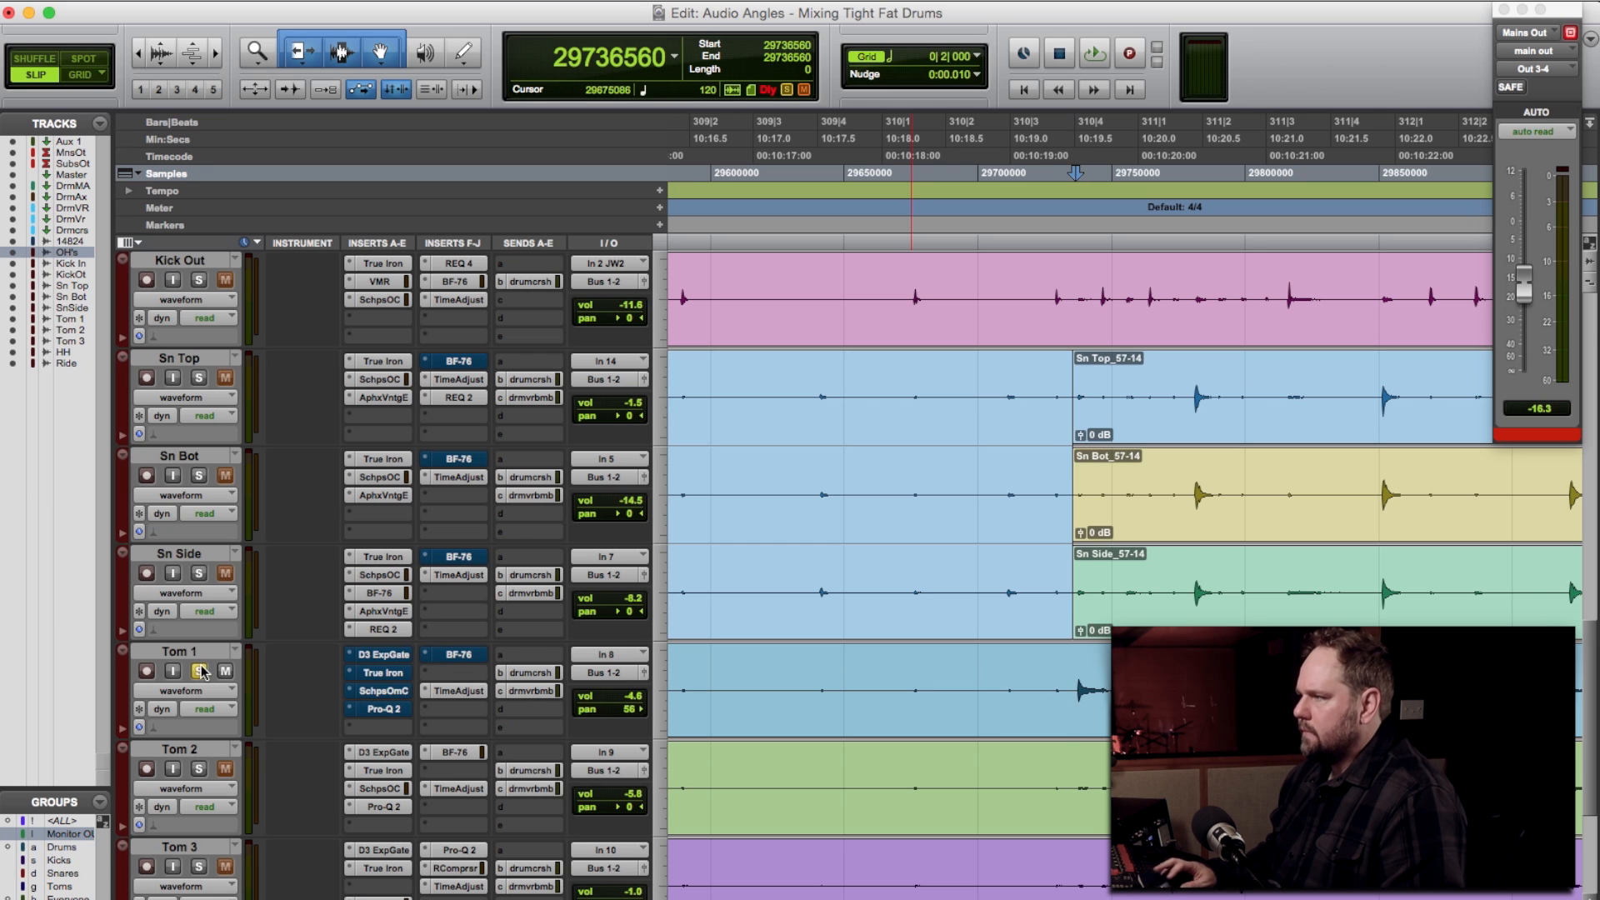
# Play the soloed Tom 1 track with its processing bypassed from sample 29736560
pyautogui.press('space')
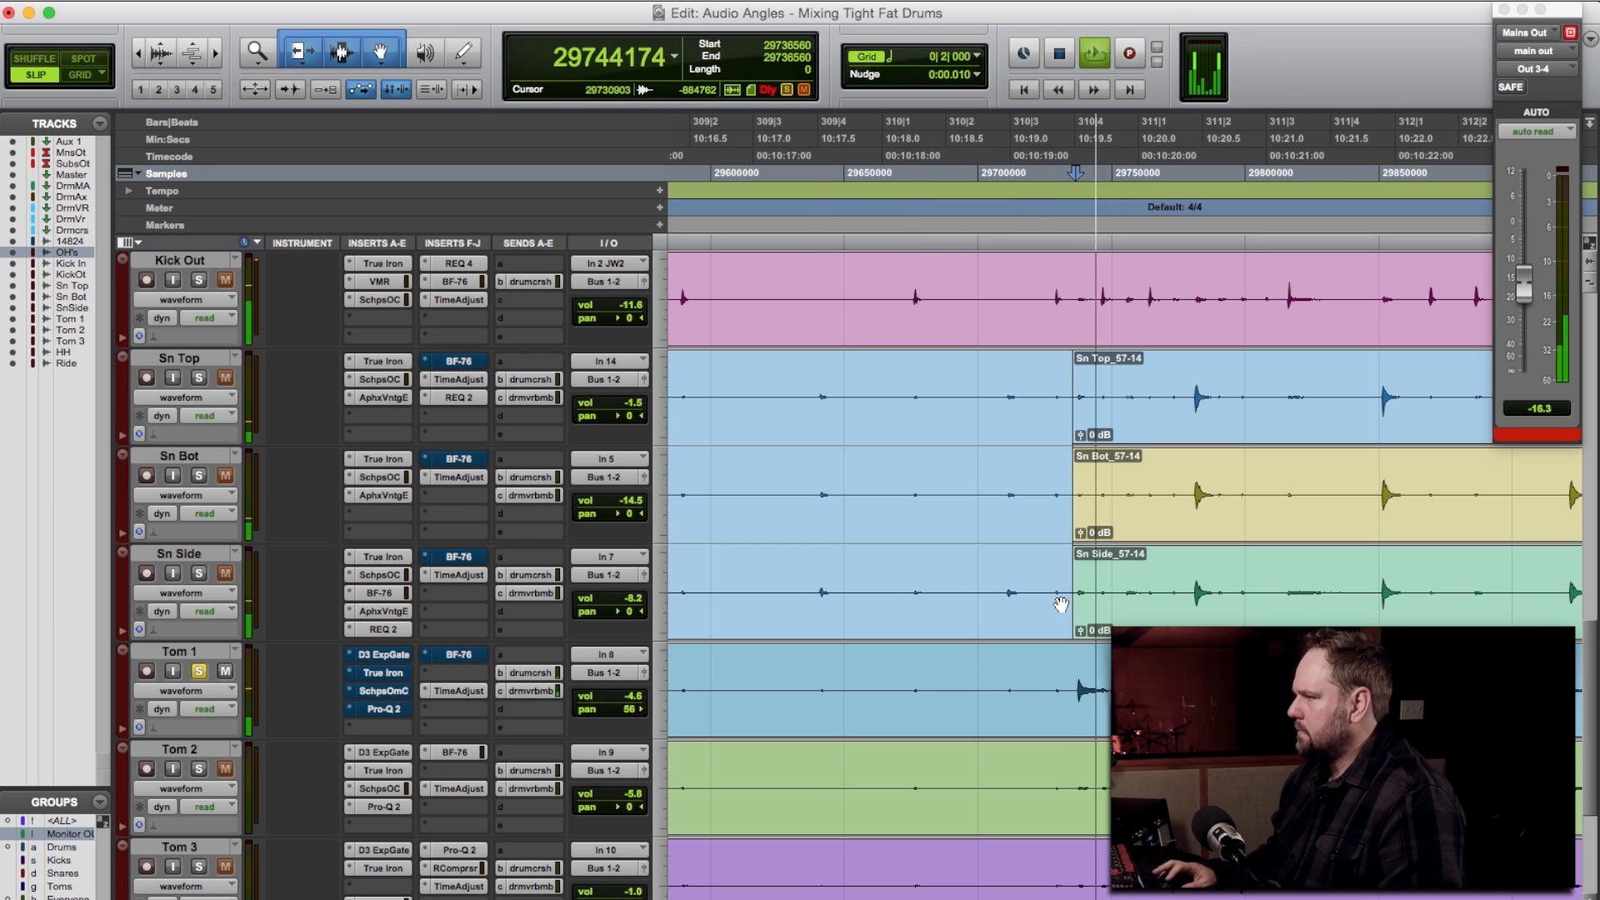
pyautogui.press('space')
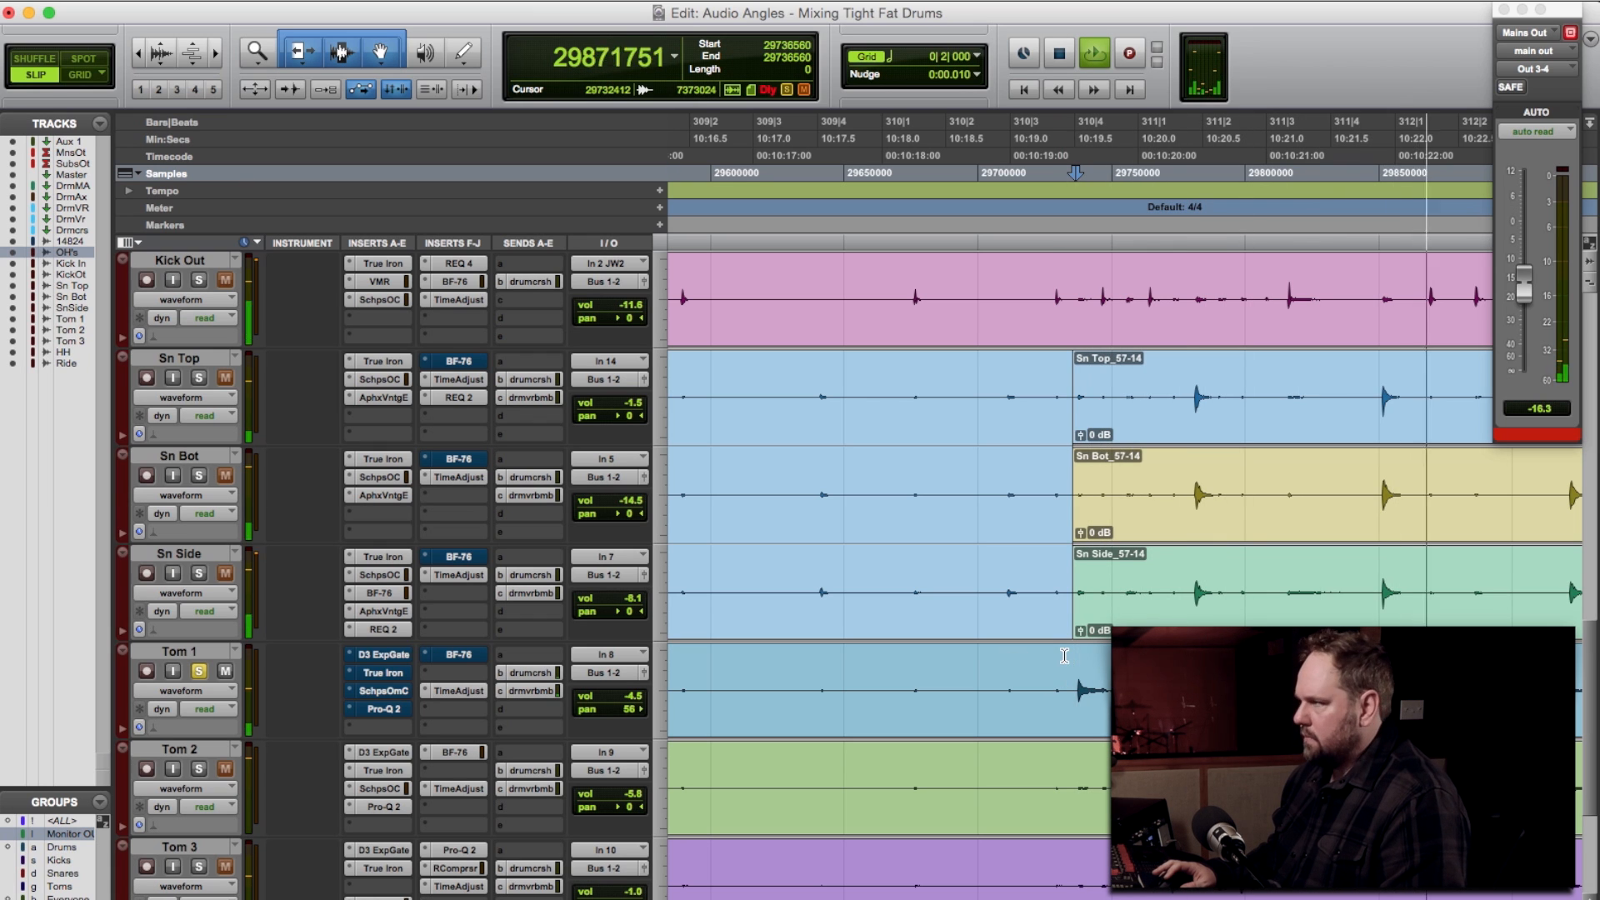
pyautogui.press('super+bracketleft')
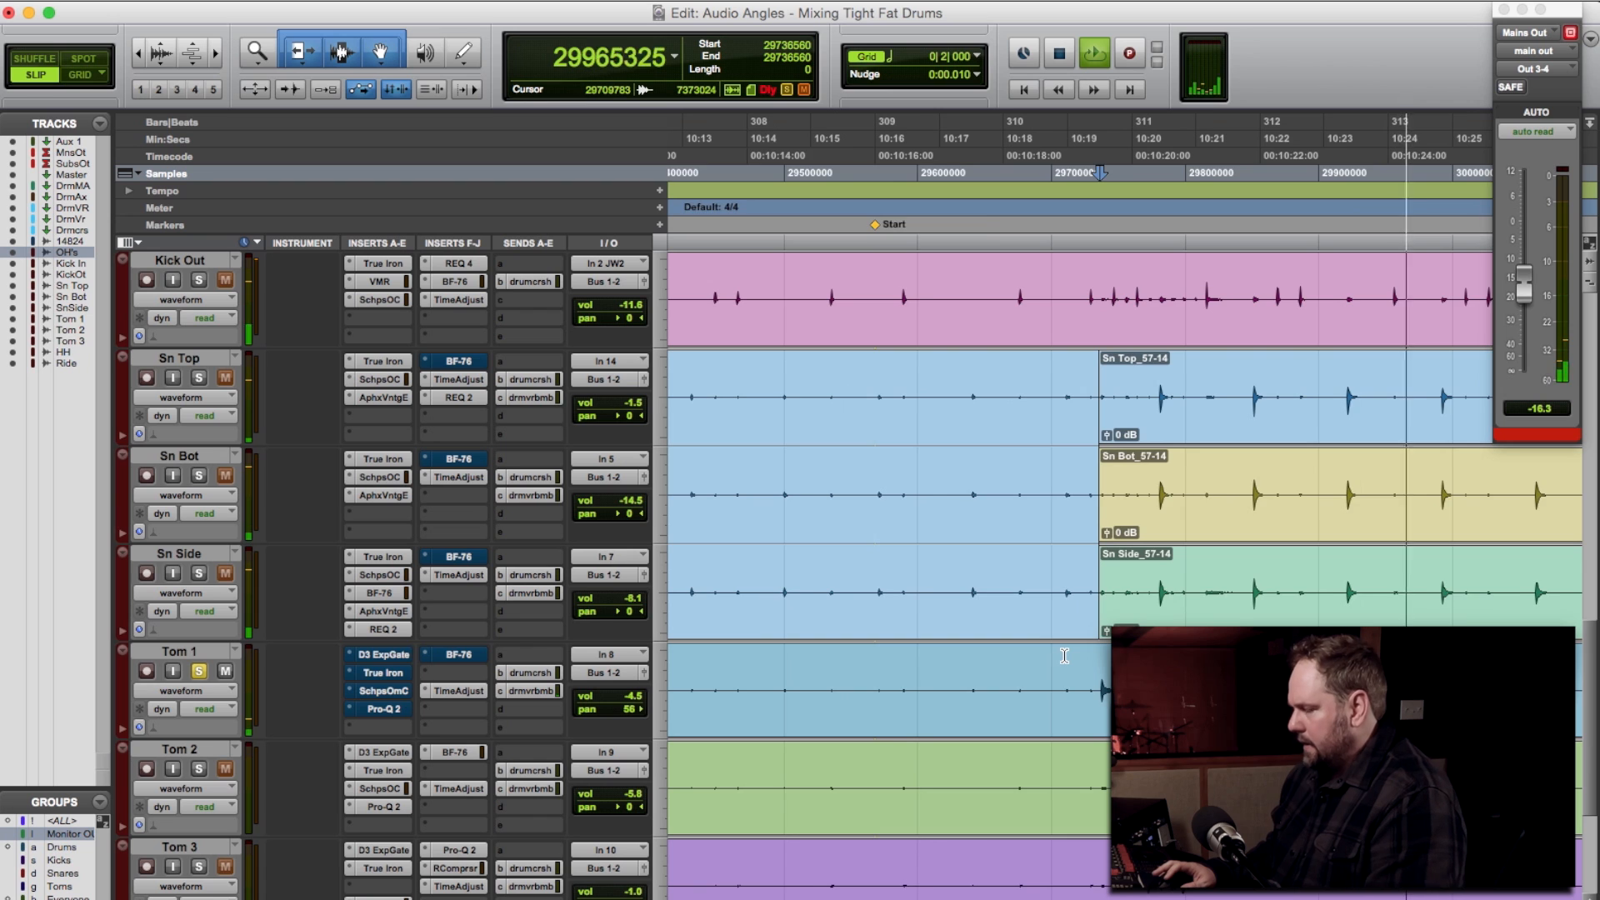
pyautogui.press('super+bracketleft')
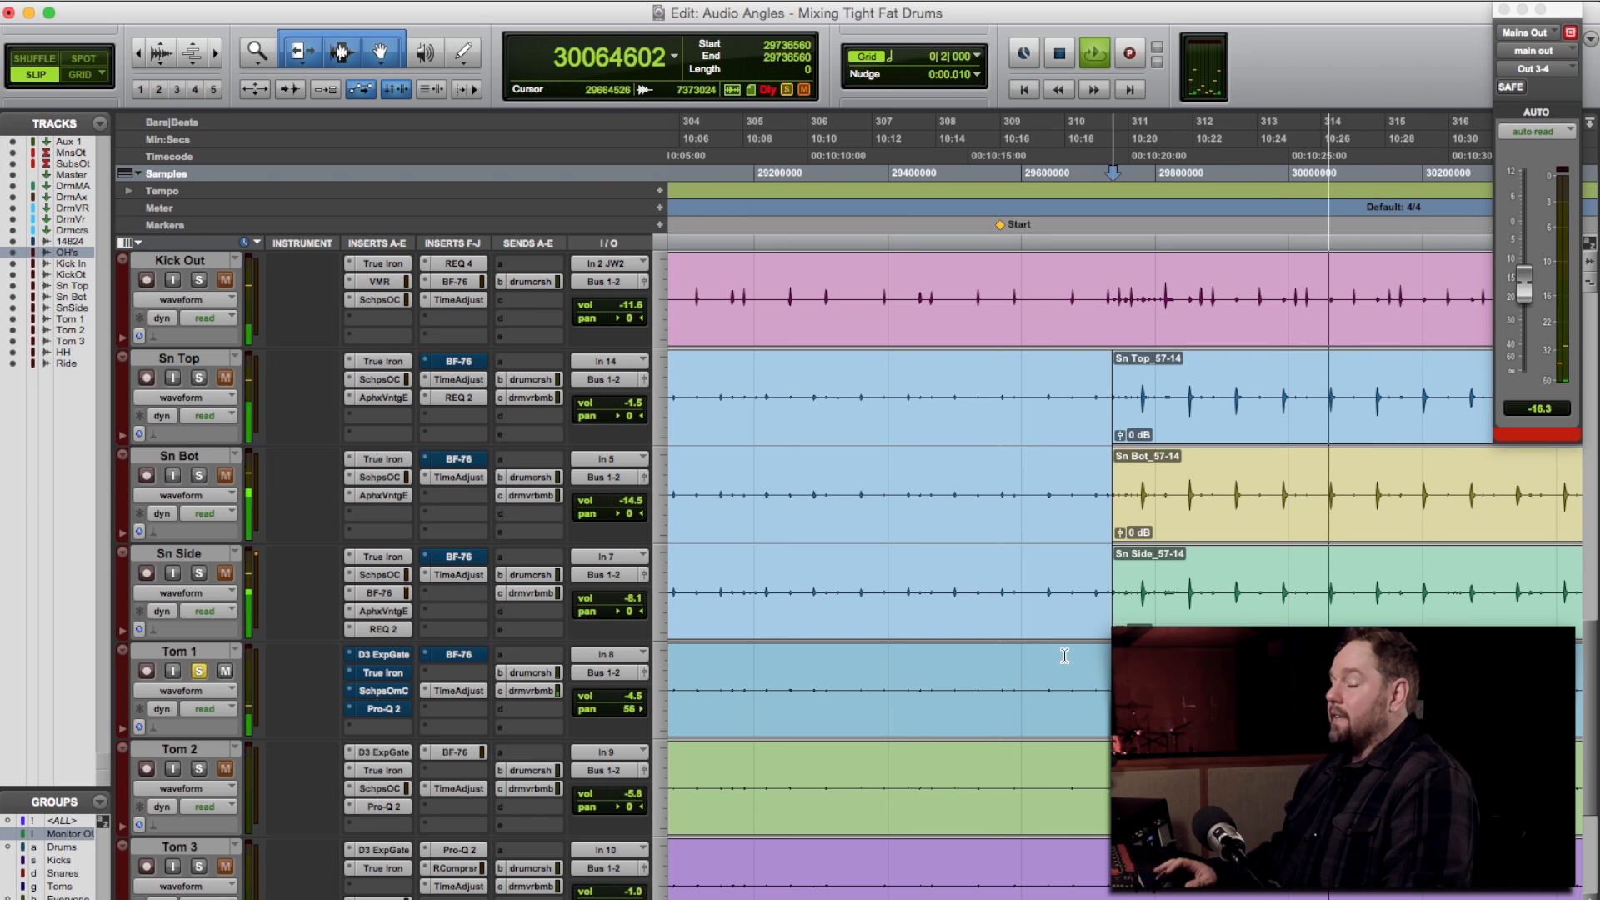
pyautogui.press('space')
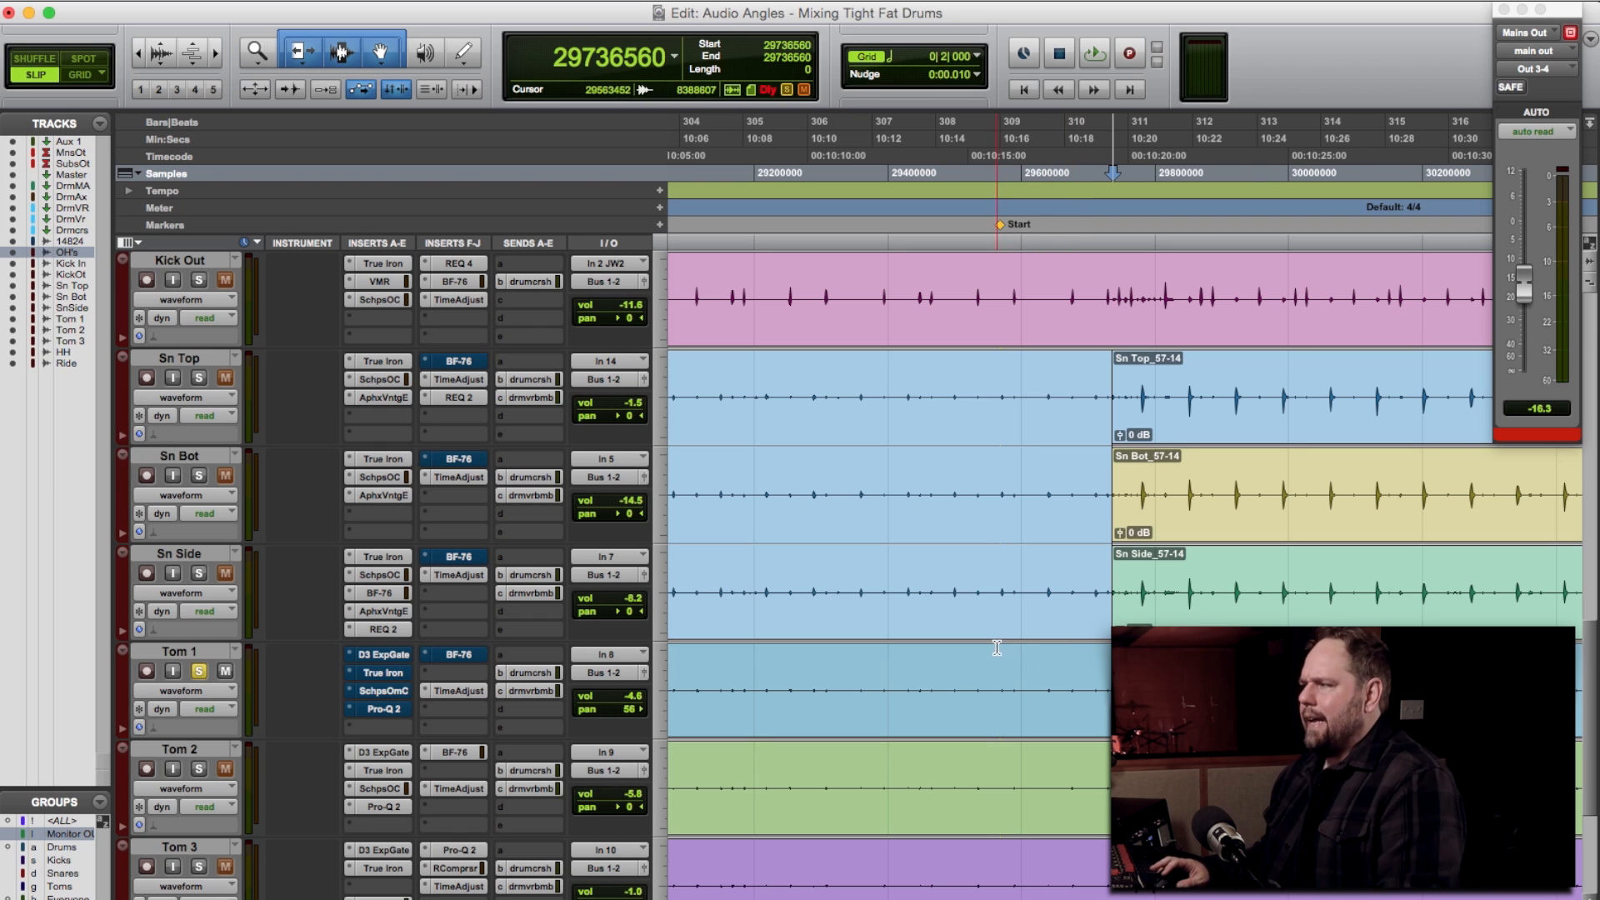
# Cut the Tom 1 clip after its first hit at sample 29755040 and remove the audio that follows
pyautogui.click(1128, 666)
pyautogui.press('t')
pyautogui.press('t')
pyautogui.press('t')
pyautogui.press('t')
pyautogui.moveTo(1094, 668); pyautogui.dragTo(1447, 667)
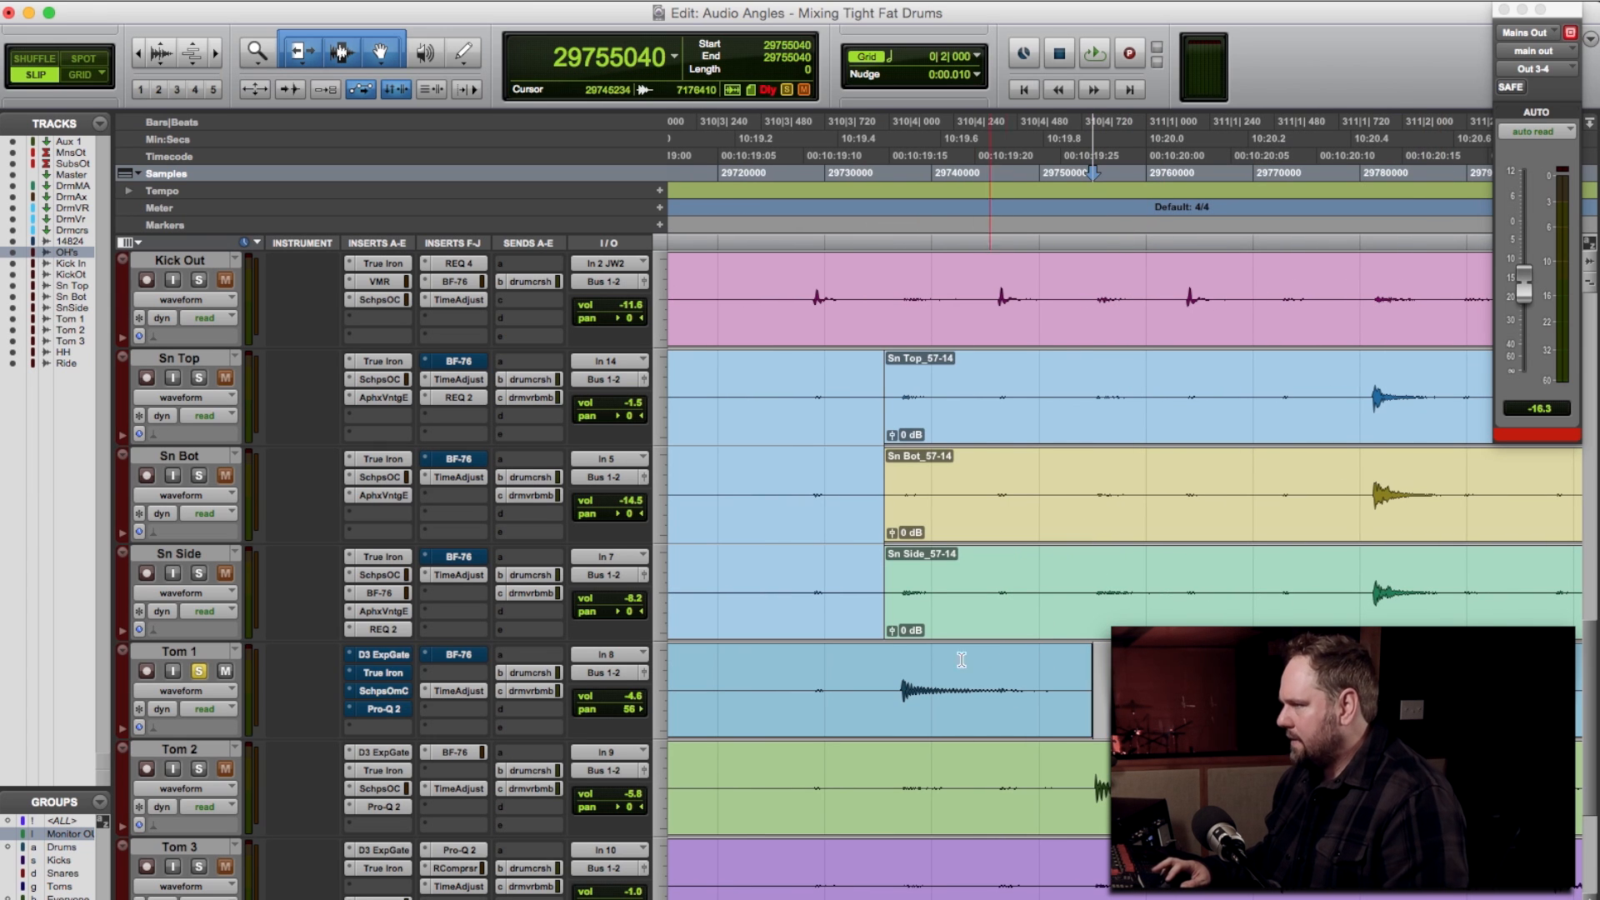
# Separate the Tom 1 clip at samples 29737032 and 29719117 and delete the section before the hit
pyautogui.click(896, 680)
pyautogui.press('b')
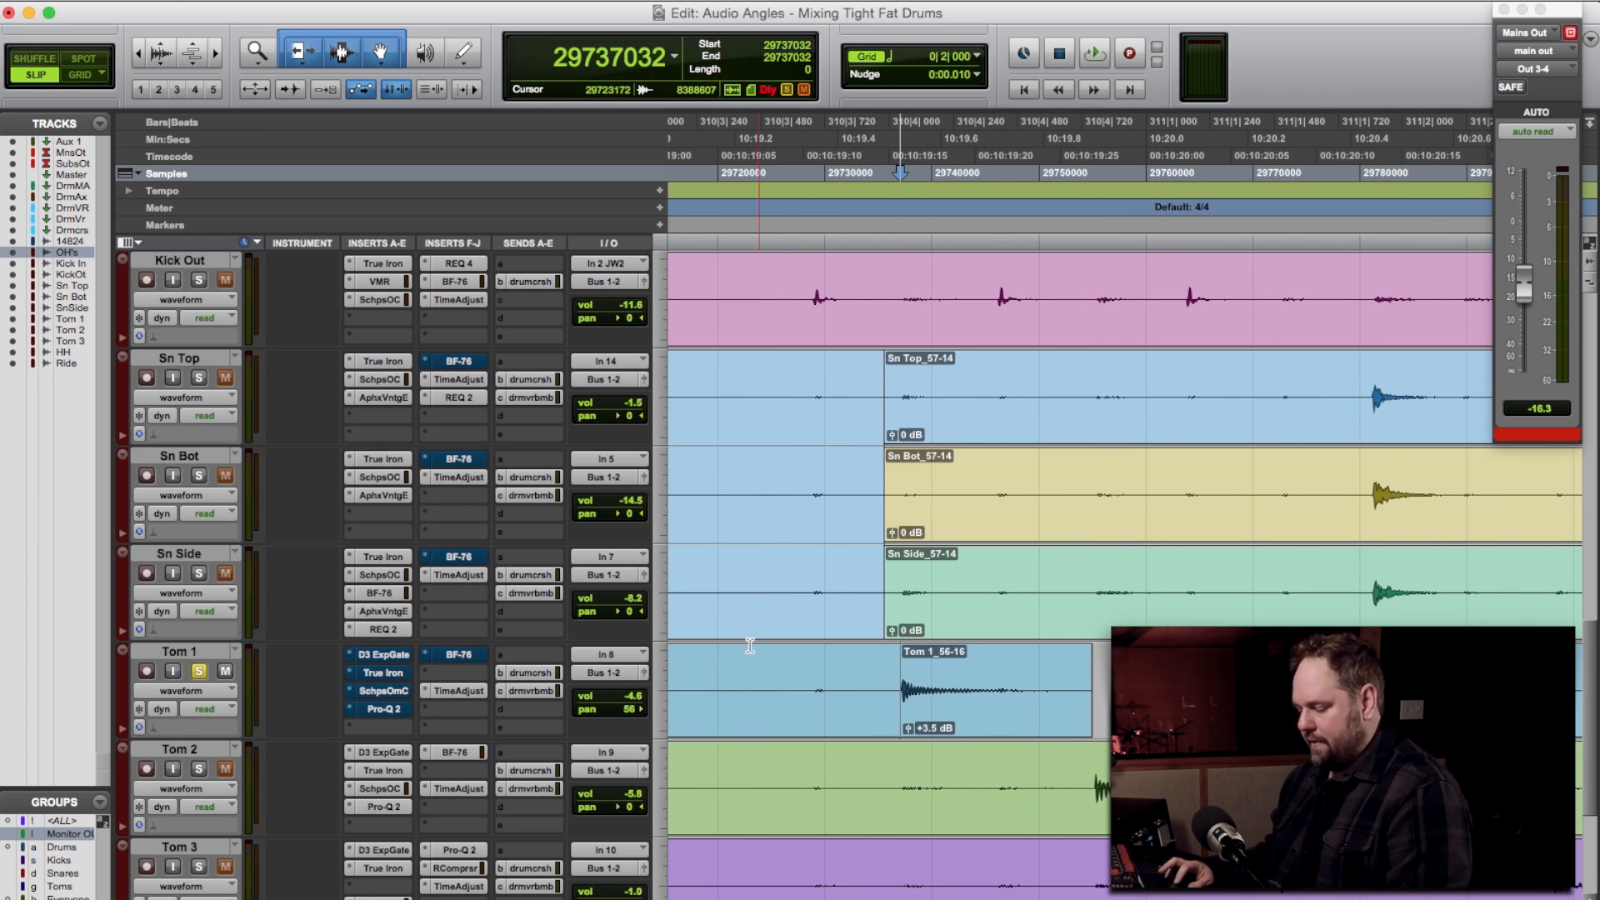
pyautogui.click(710, 675)
pyautogui.press('b')
pyautogui.doubleClick(787, 691)
pyautogui.press('Delete')
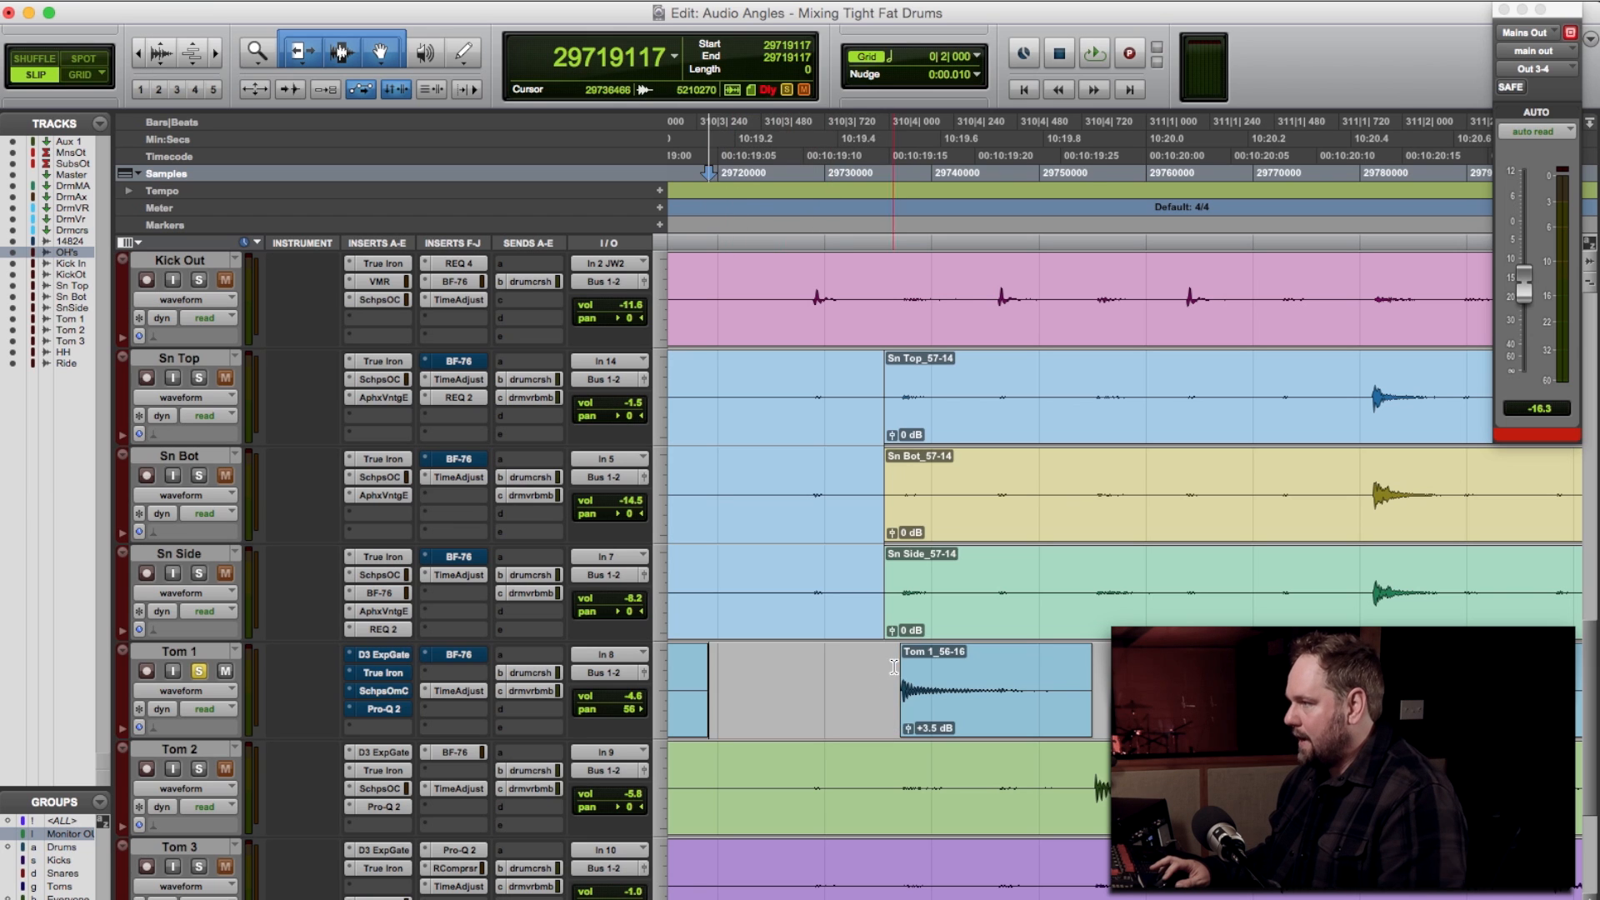
# Add a very short fade-in to the isolated Tom 1 hit, trim and fade out its tail, and play it from sample 29733732
pyautogui.doubleClick(909, 675)
pyautogui.moveTo(901, 671); pyautogui.dragTo(901, 653)
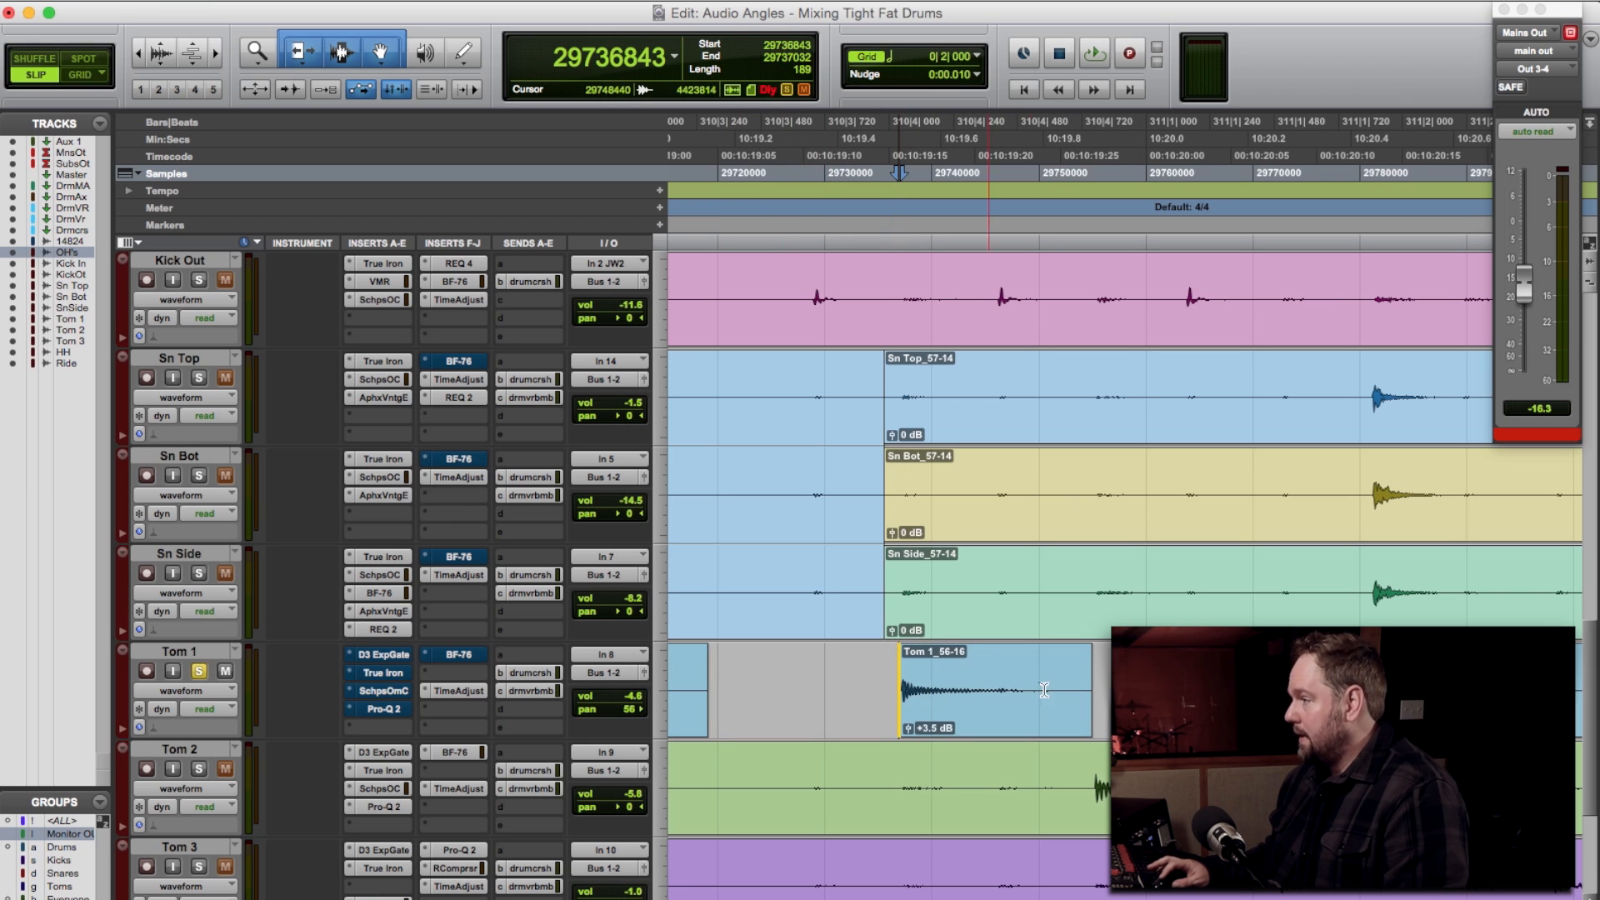
pyautogui.moveTo(1084, 680)
pyautogui.mouseDown()
pyautogui.moveTo(1048, 681)
pyautogui.moveTo(1041, 650)
pyautogui.moveTo(979, 658)
pyautogui.mouseUp()
pyautogui.click(864, 654)
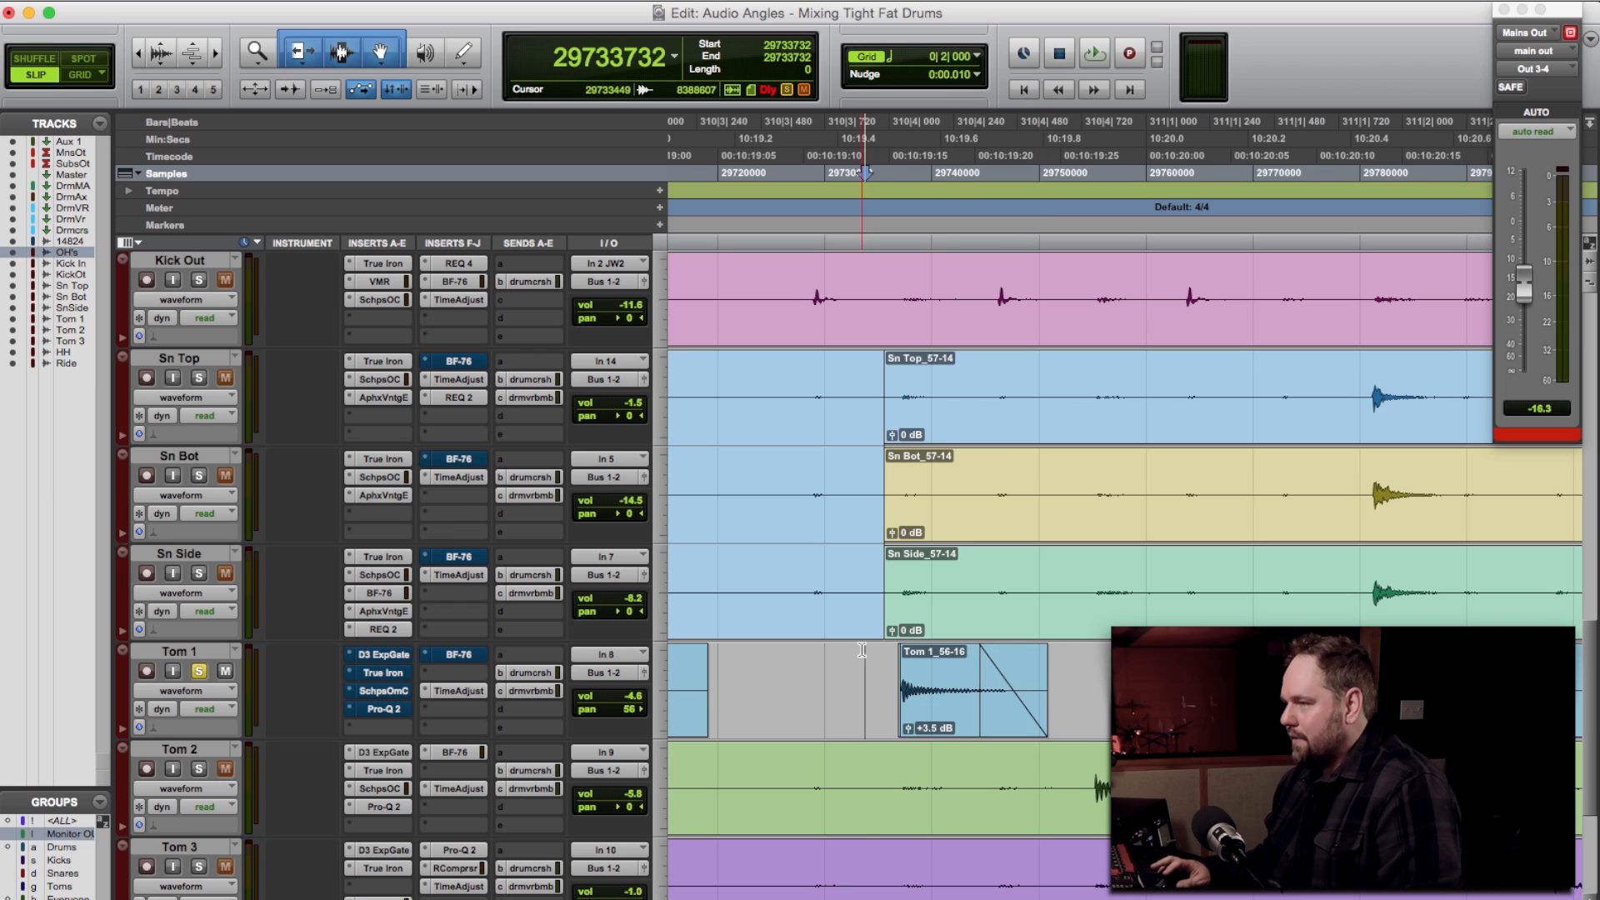
pyautogui.press('space')
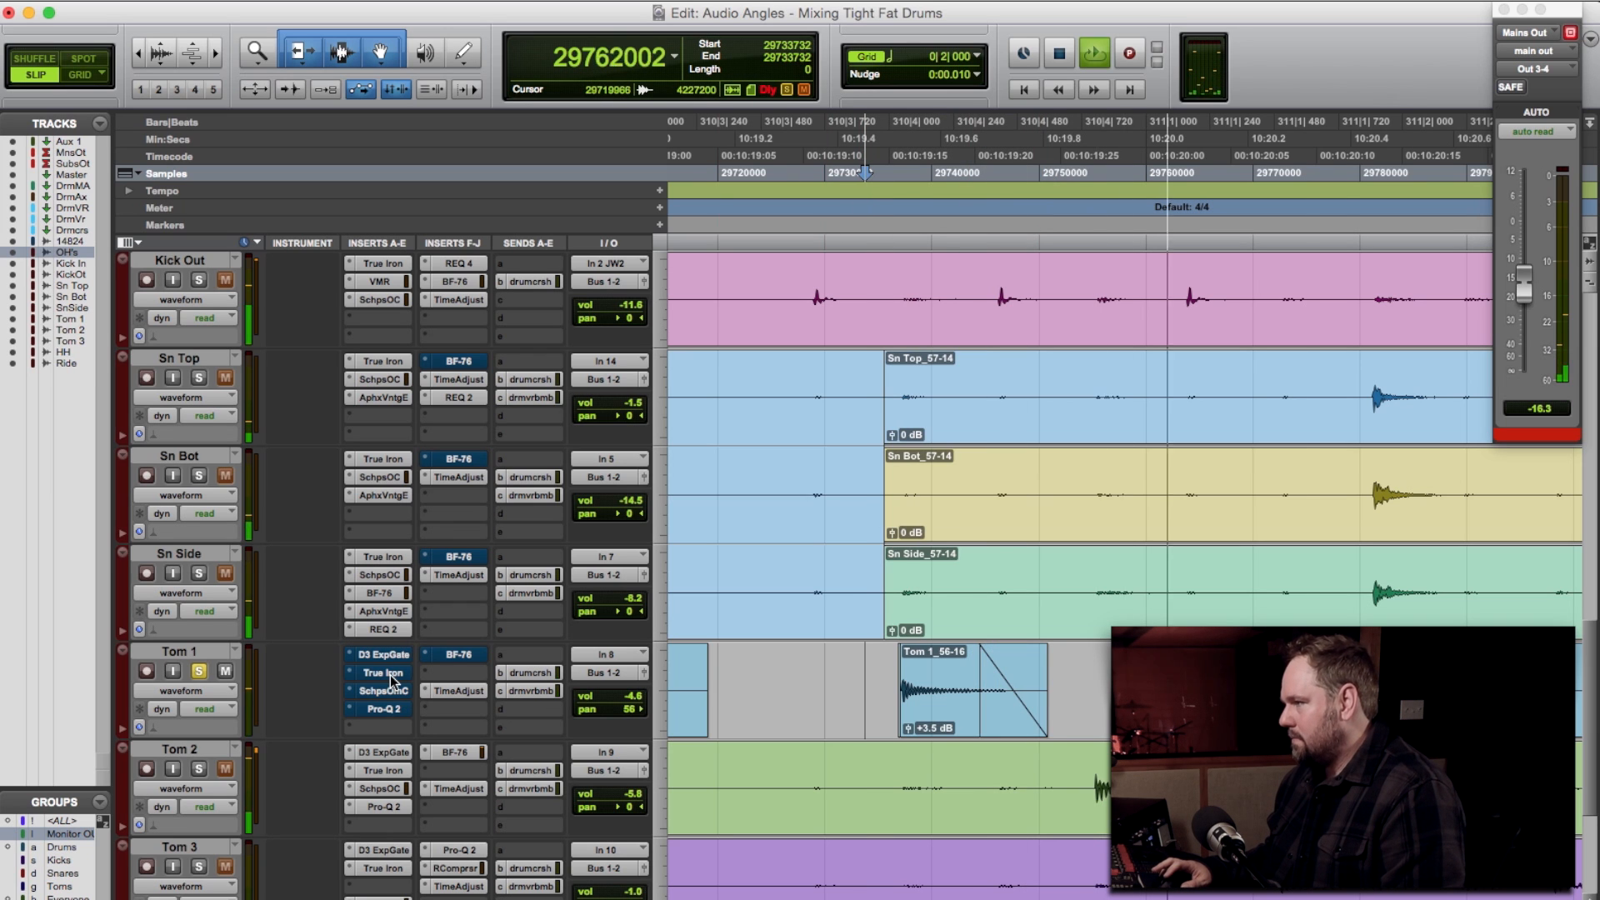
pyautogui.press('space')
# Lengthen the Tom 1 hit's tail before its fade-out and play the result from sample 29730337
pyautogui.moveTo(970, 688); pyautogui.dragTo(1045, 687)
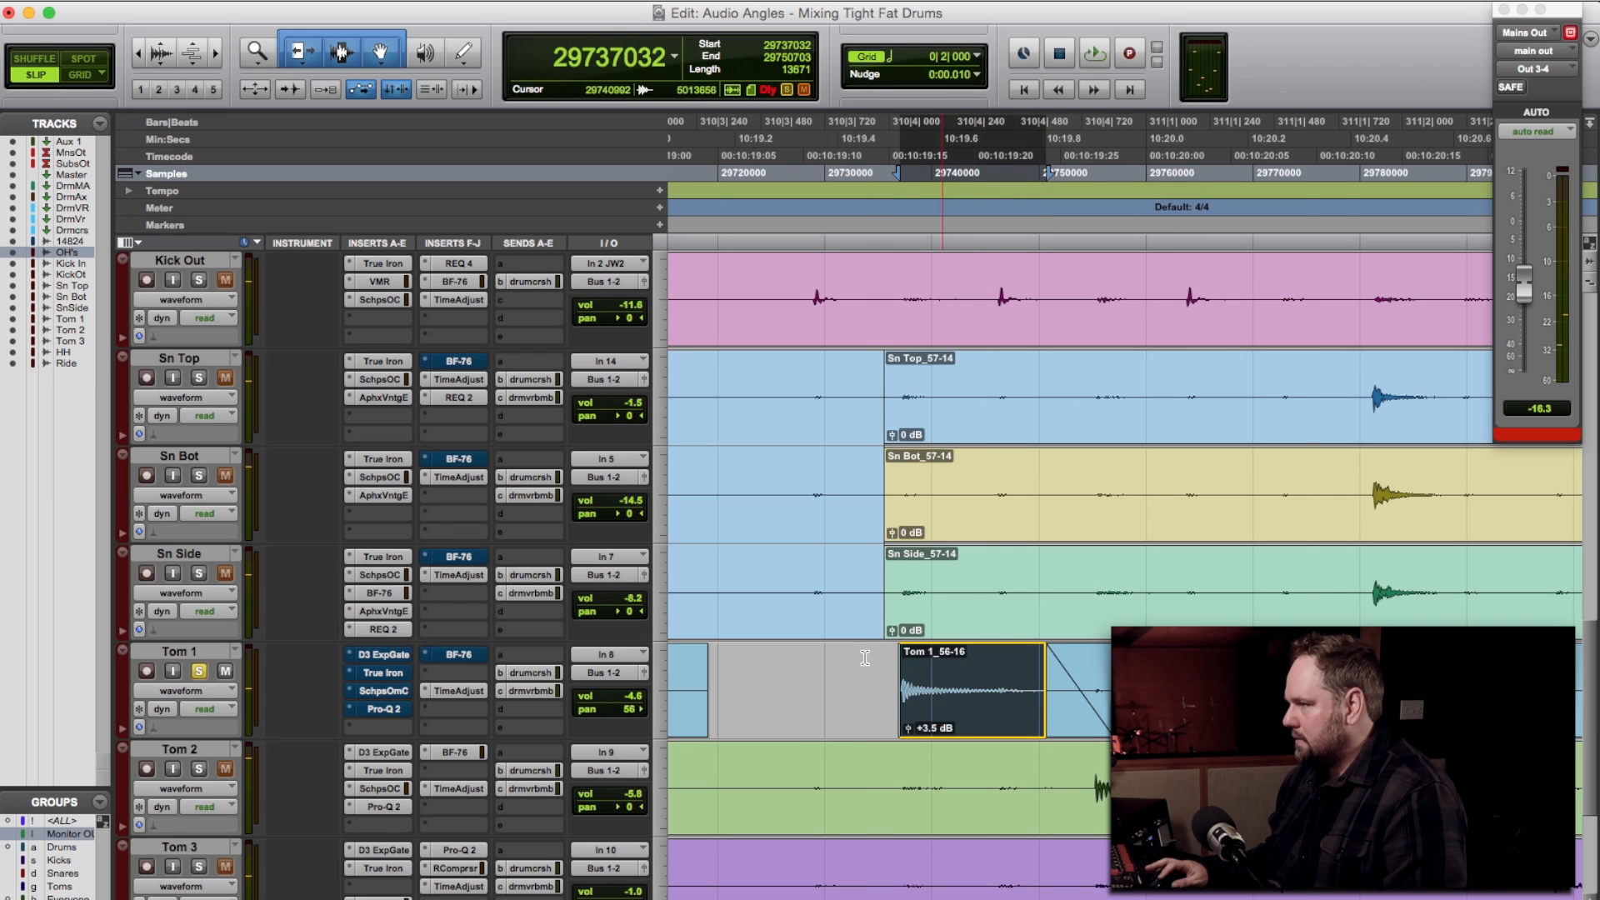
pyautogui.click(828, 655)
pyautogui.press('space')
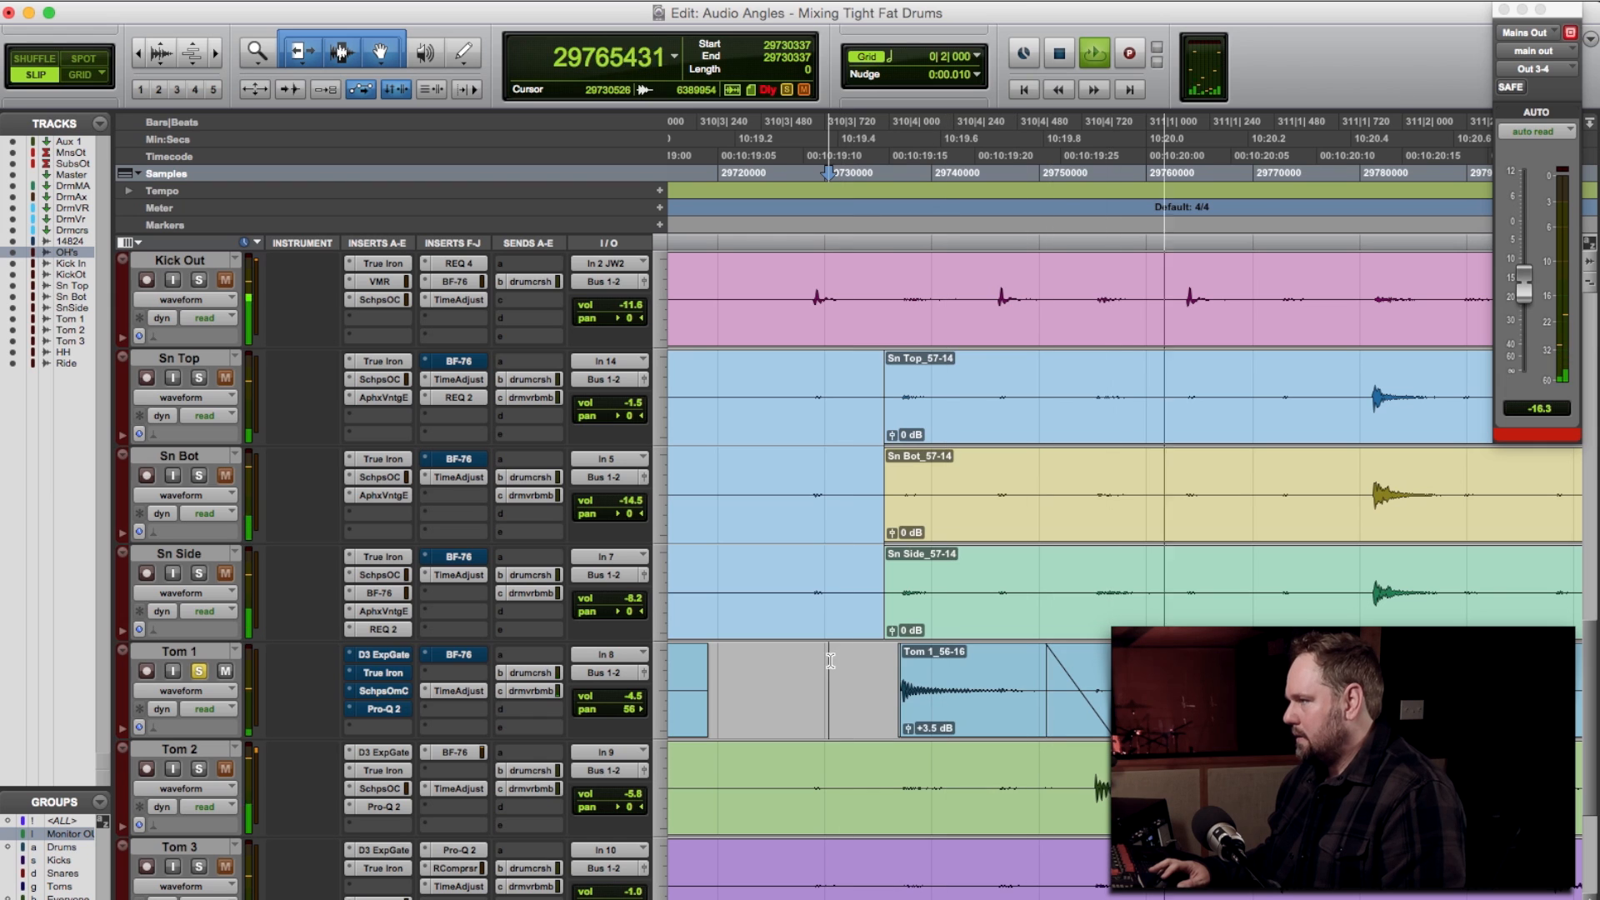
pyautogui.press('space')
# Restore the continuous Tom 1 clip from sample 29718457 and take D3 ExpGate out of bypass
pyautogui.click(770, 658)
pyautogui.moveTo(900, 666); pyautogui.dragTo(702, 652)
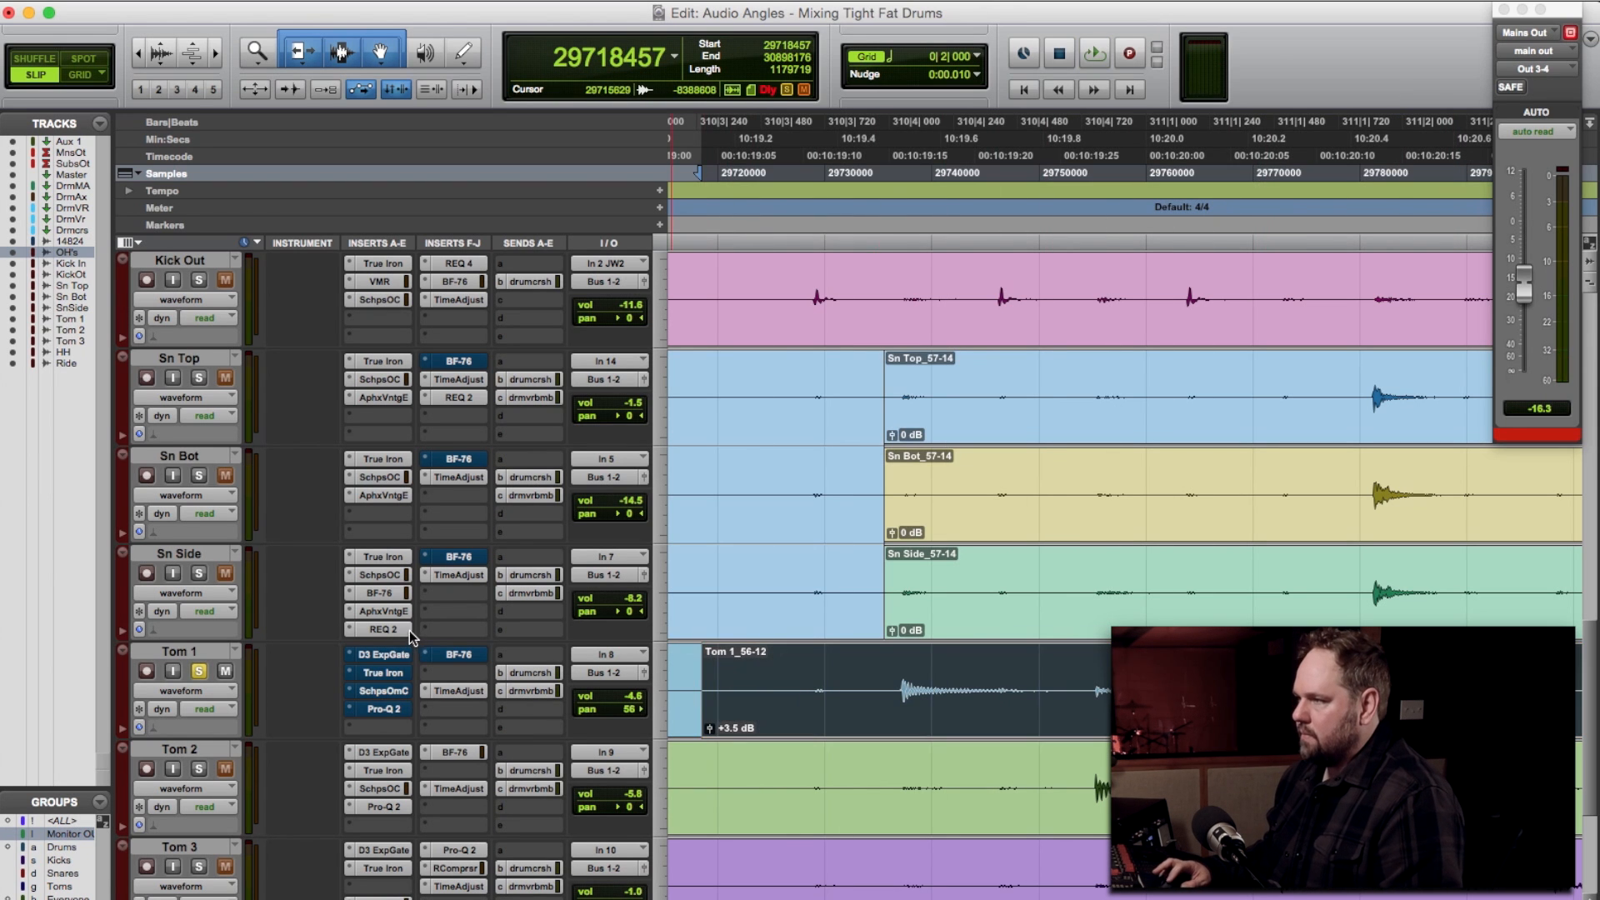
pyautogui.keyDown('super'); pyautogui.click(379, 654); pyautogui.keyUp('super')
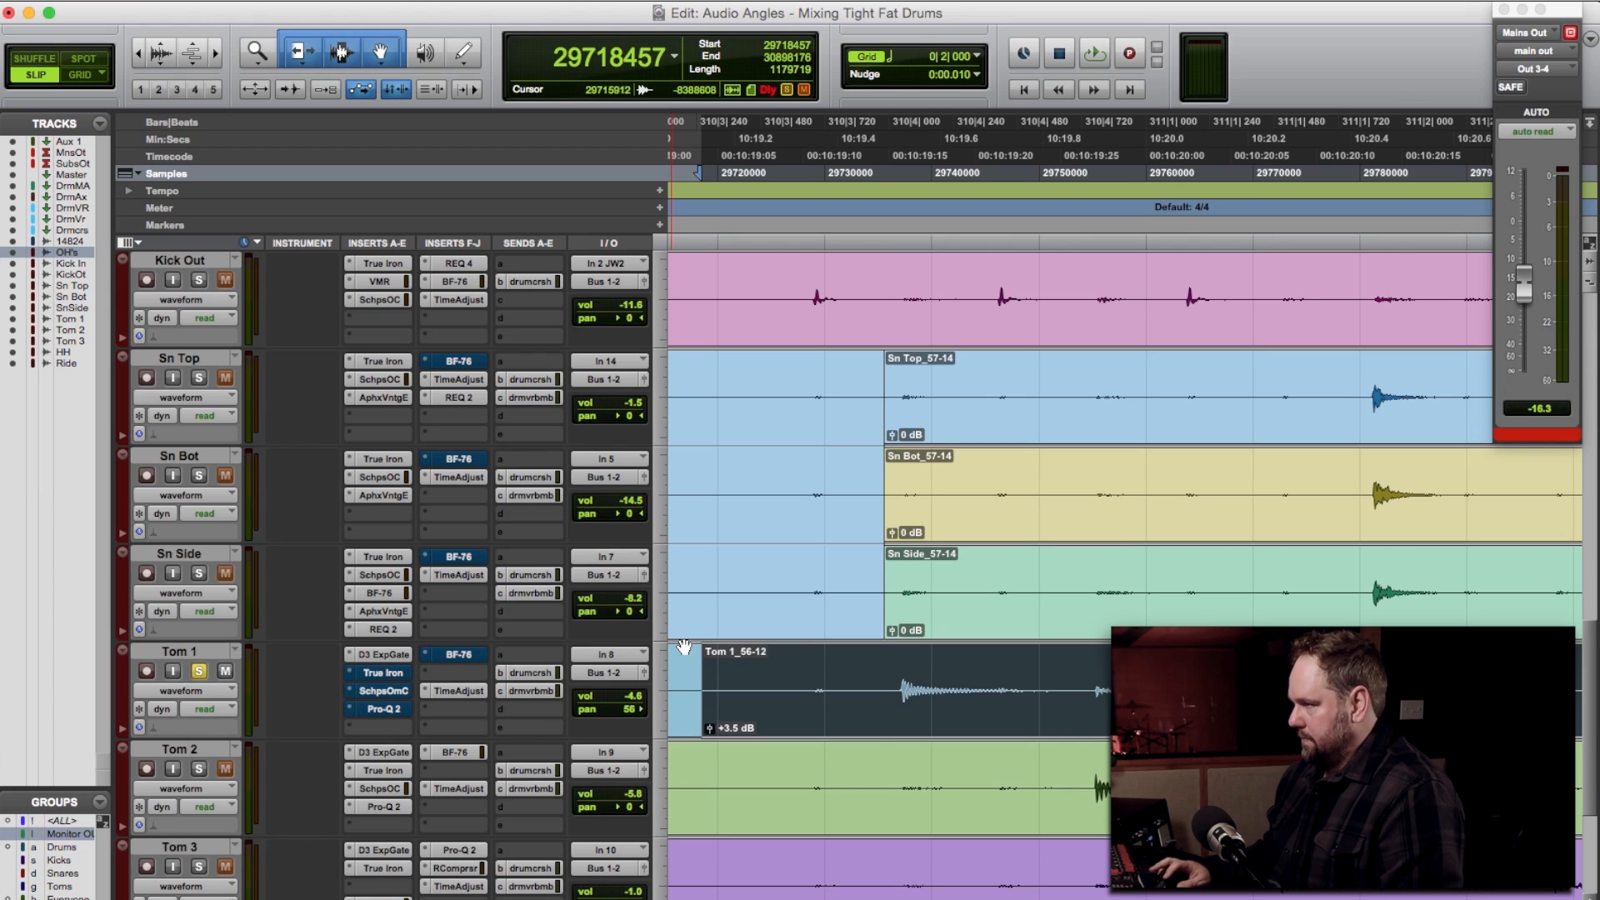
# Open D3 ExpGate on Tom 1 and play the gated track from samples 29736749 and 29727792
pyautogui.click(896, 664)
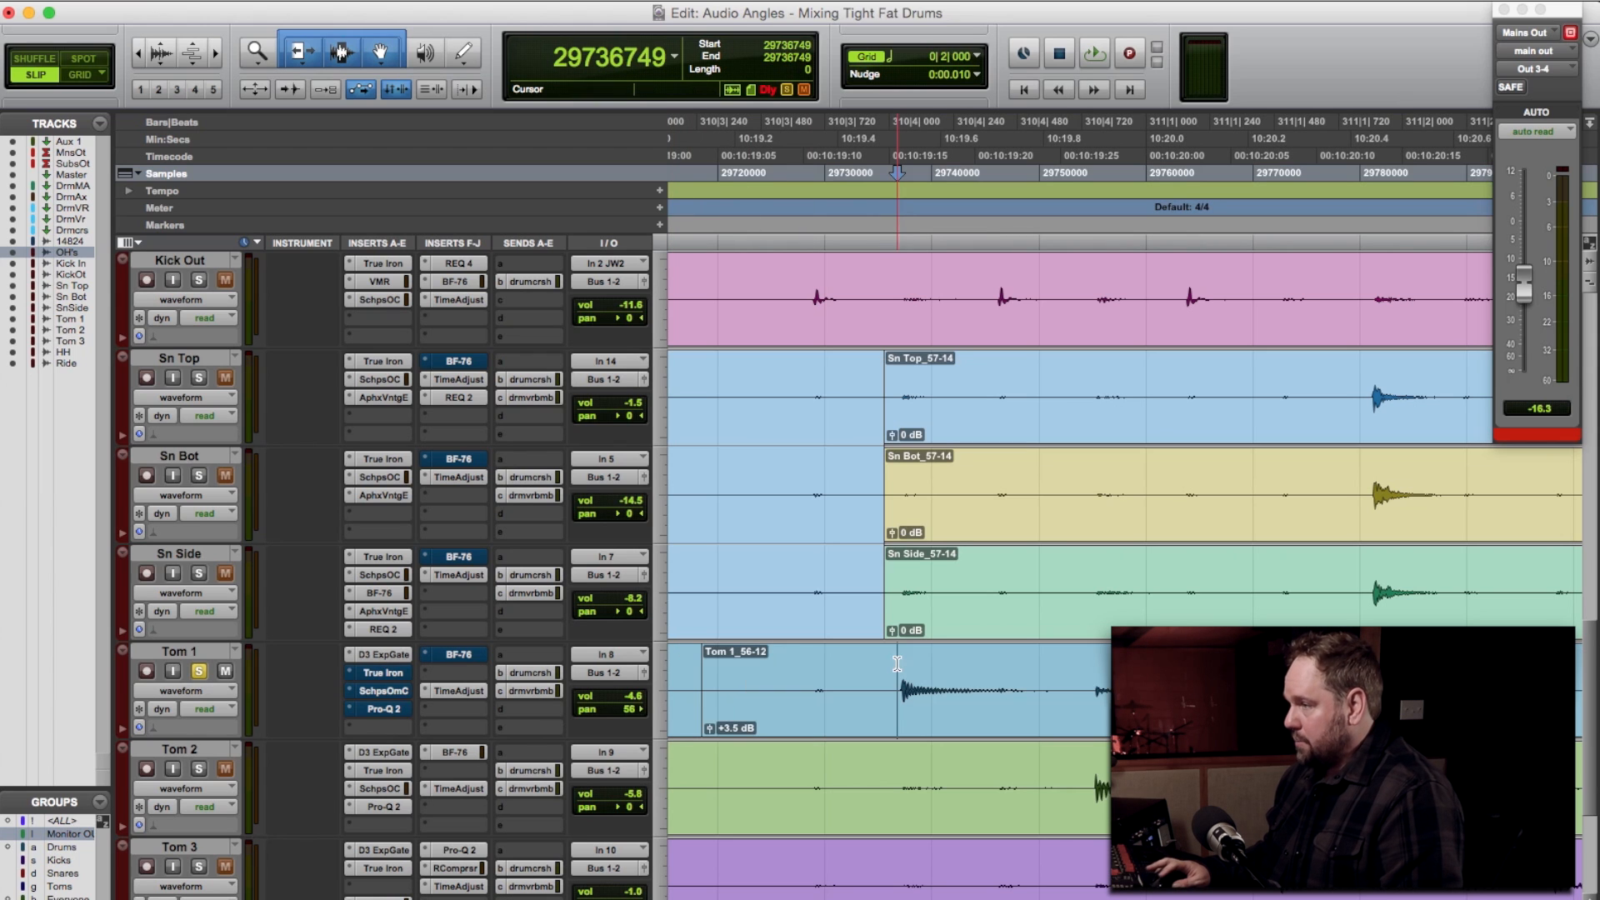
pyautogui.click(370, 655)
pyautogui.press('space')
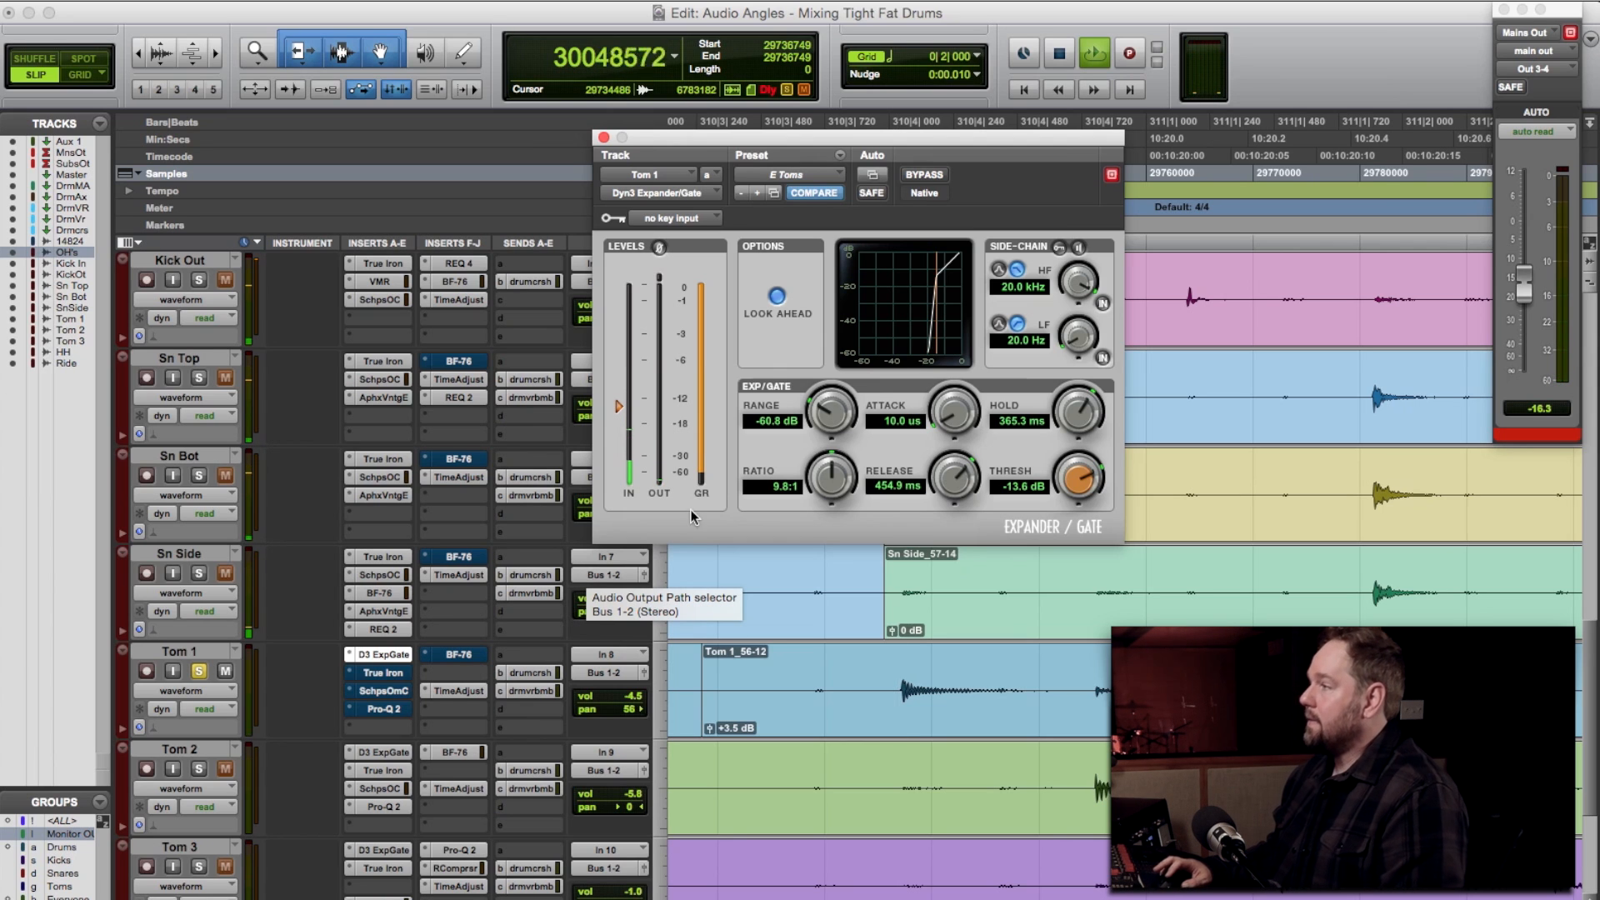
pyautogui.press('space')
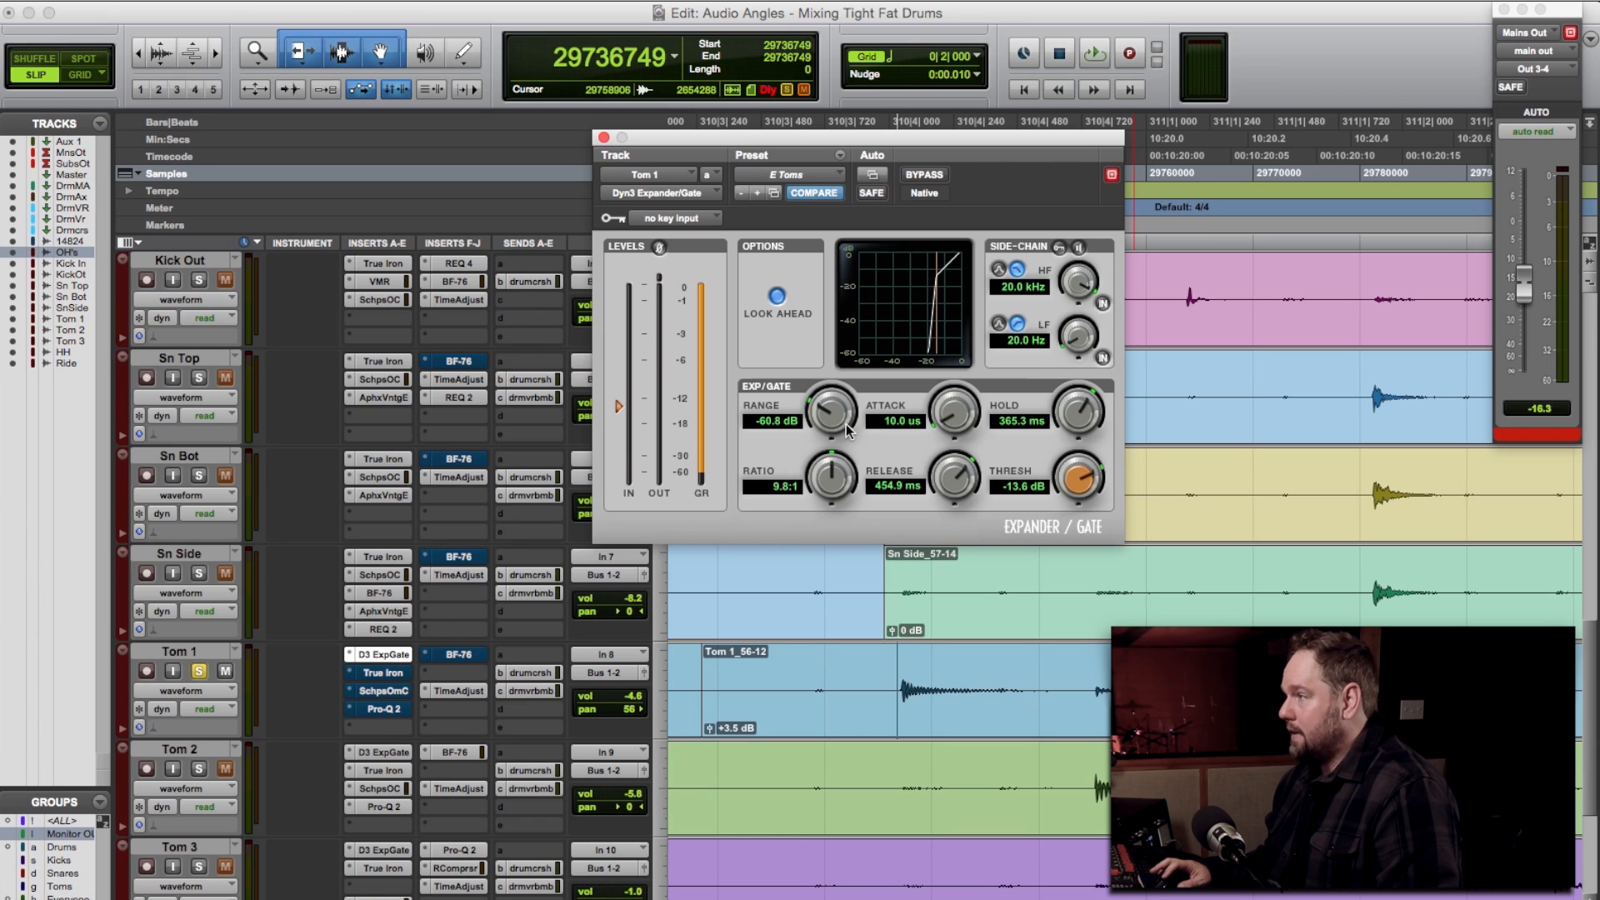
pyautogui.click(802, 656)
pyautogui.press('space')
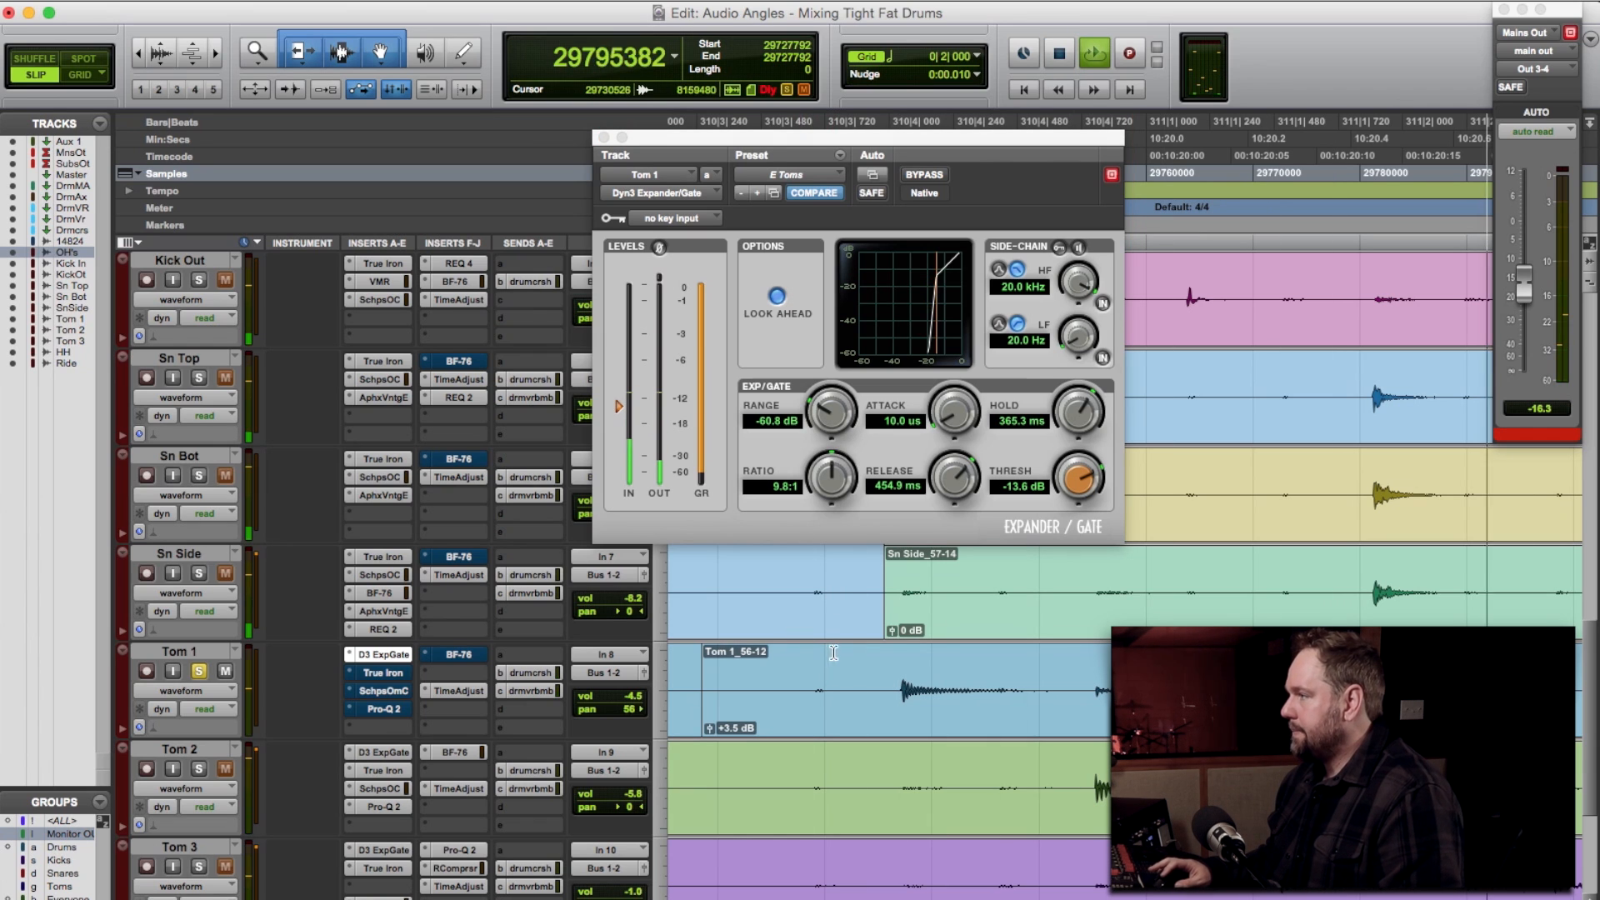
pyautogui.press('space')
# Lower the Tom 1 gate's threshold to -25.8 dB and play the track
pyautogui.moveTo(1081, 490); pyautogui.dragTo(1068, 550)
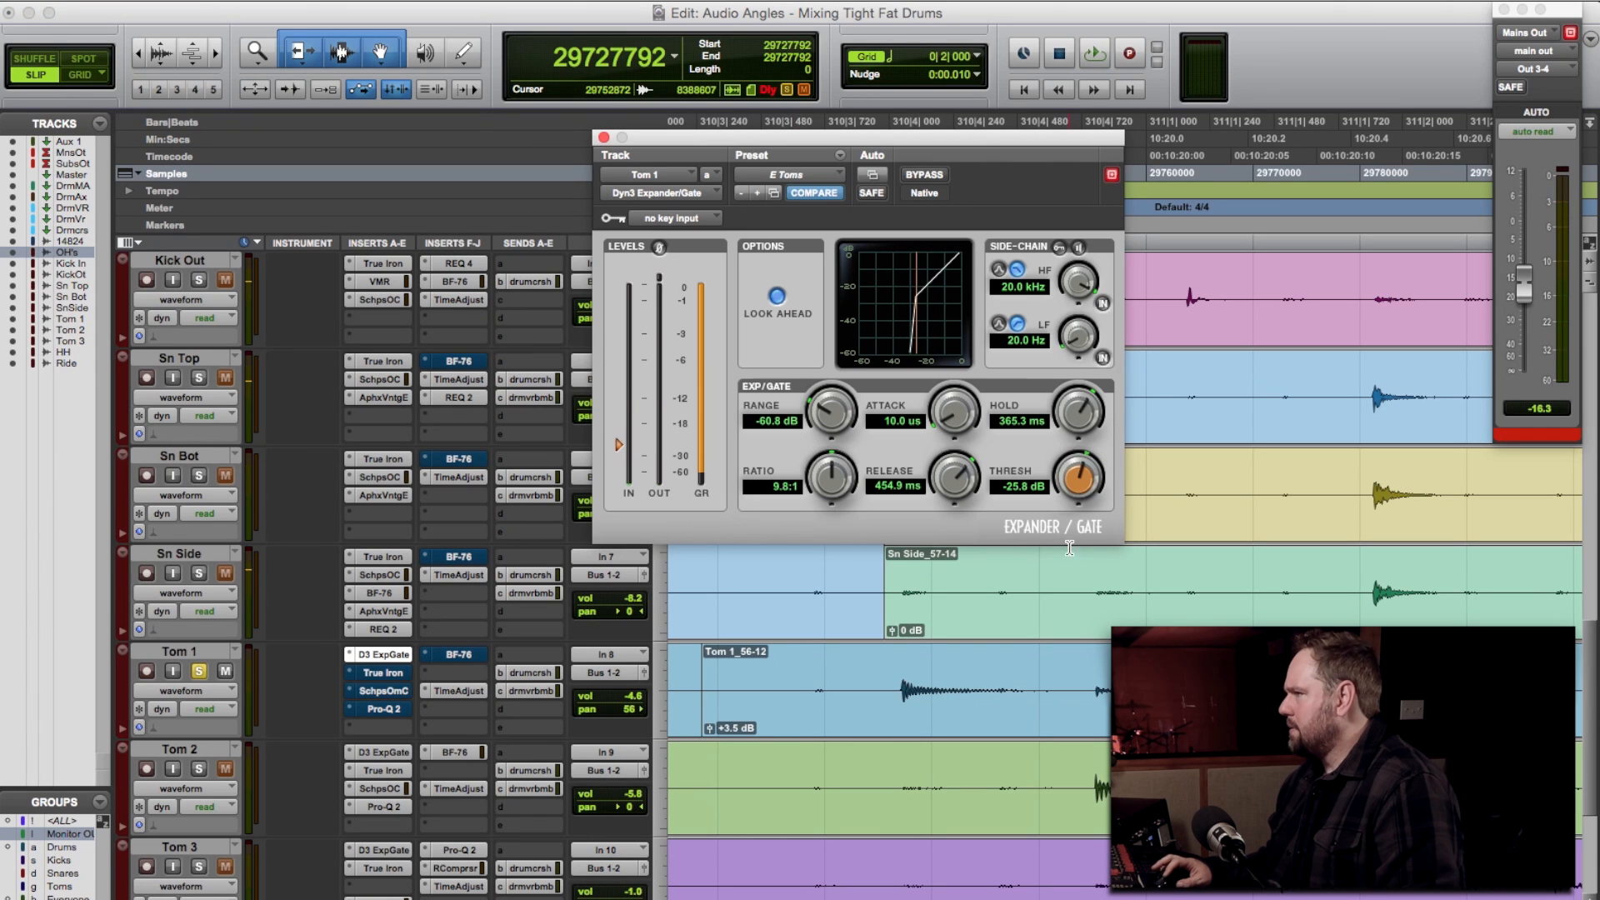
pyautogui.press('space')
pyautogui.press('space')
# Raise the Tom 1 gate's threshold to -16.6 dB during playback and stop the transport
pyautogui.press('space')
pyautogui.moveTo(1077, 486); pyautogui.dragTo(1079, 408)
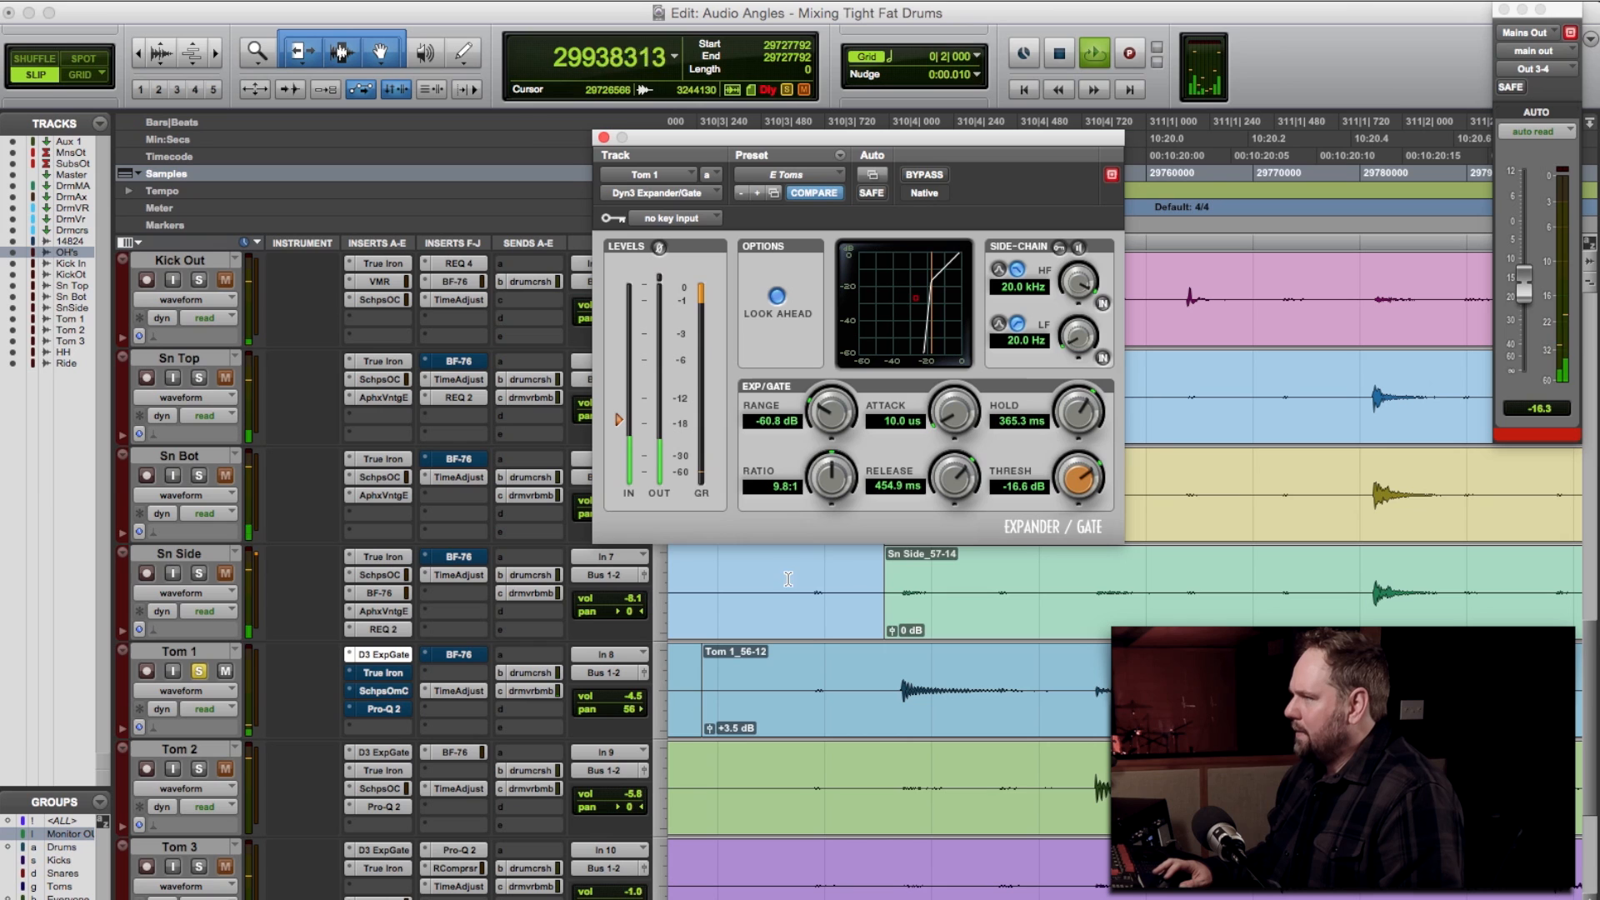
pyautogui.press('space')
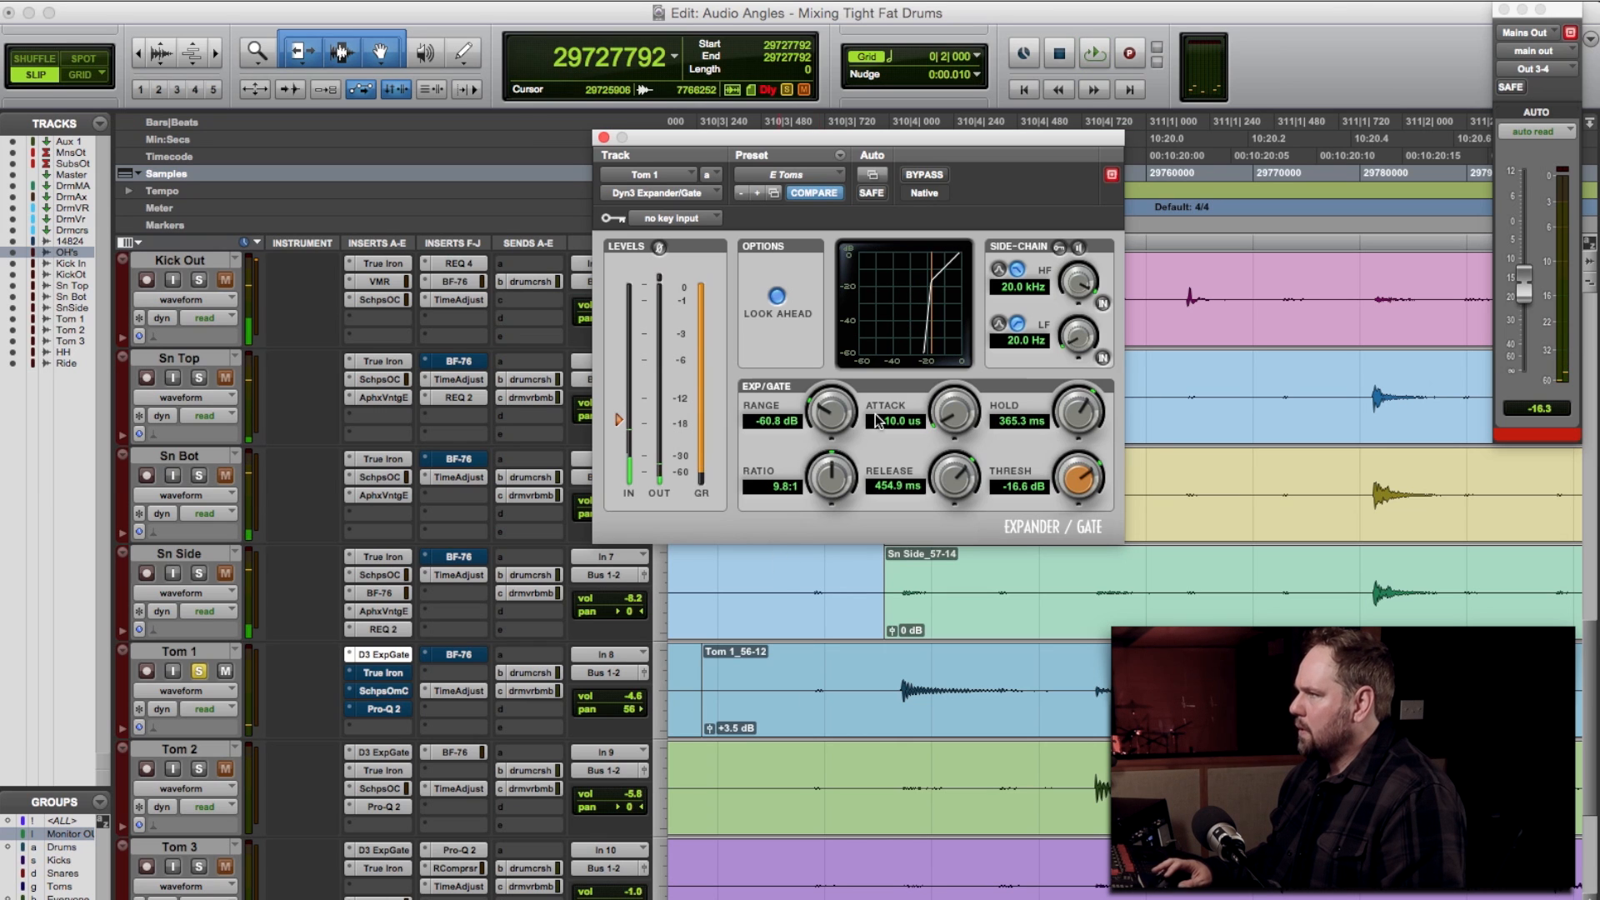
# Close the expander/gate plug-in and examine the True Iron settings on Tom 1
pyautogui.moveTo(755, 141); pyautogui.dragTo(674, 68)
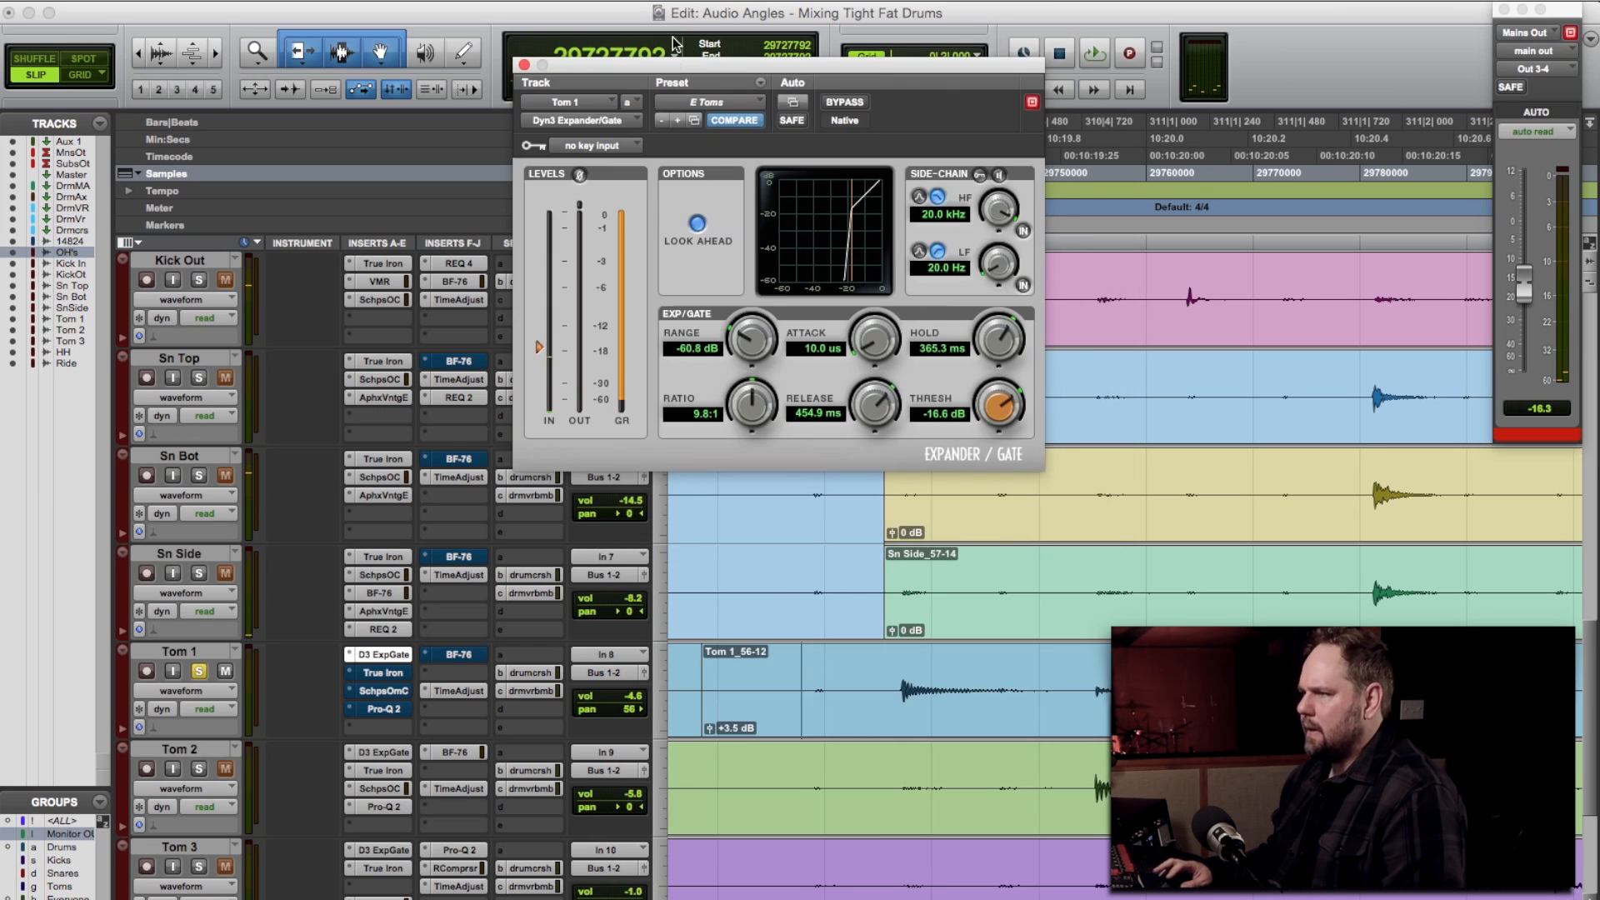
pyautogui.click(524, 65)
pyautogui.click(379, 678)
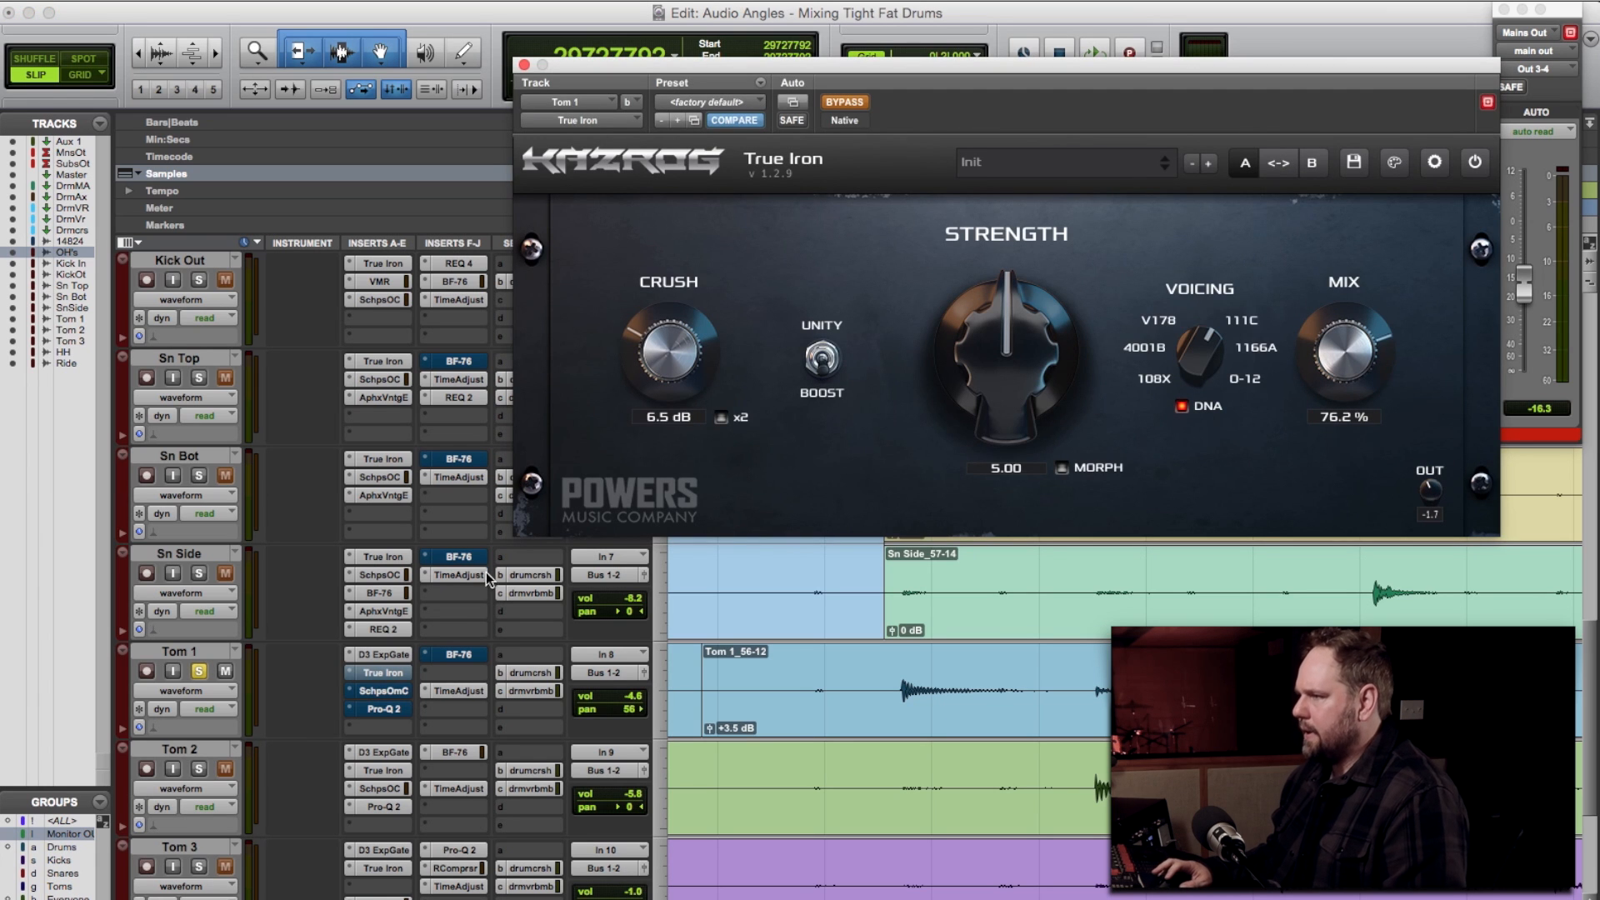
# Examine the EQ band gains and frequencies and the high-pass filter of Scheps Omni Channel on Tom 1
pyautogui.click(382, 691)
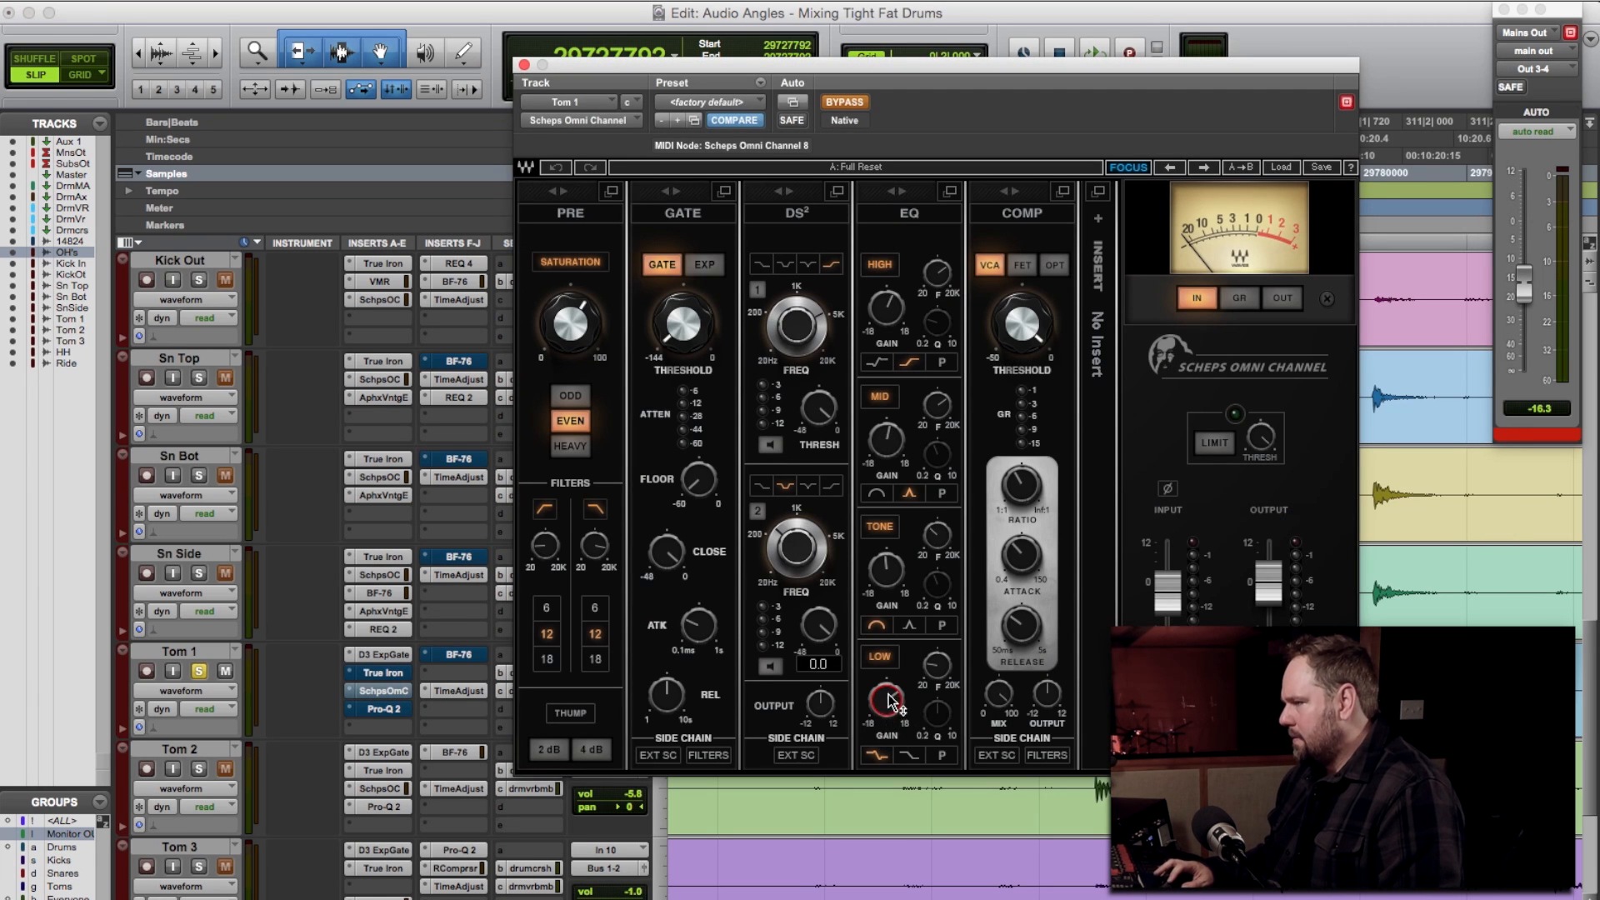
pyautogui.moveTo(888, 699)
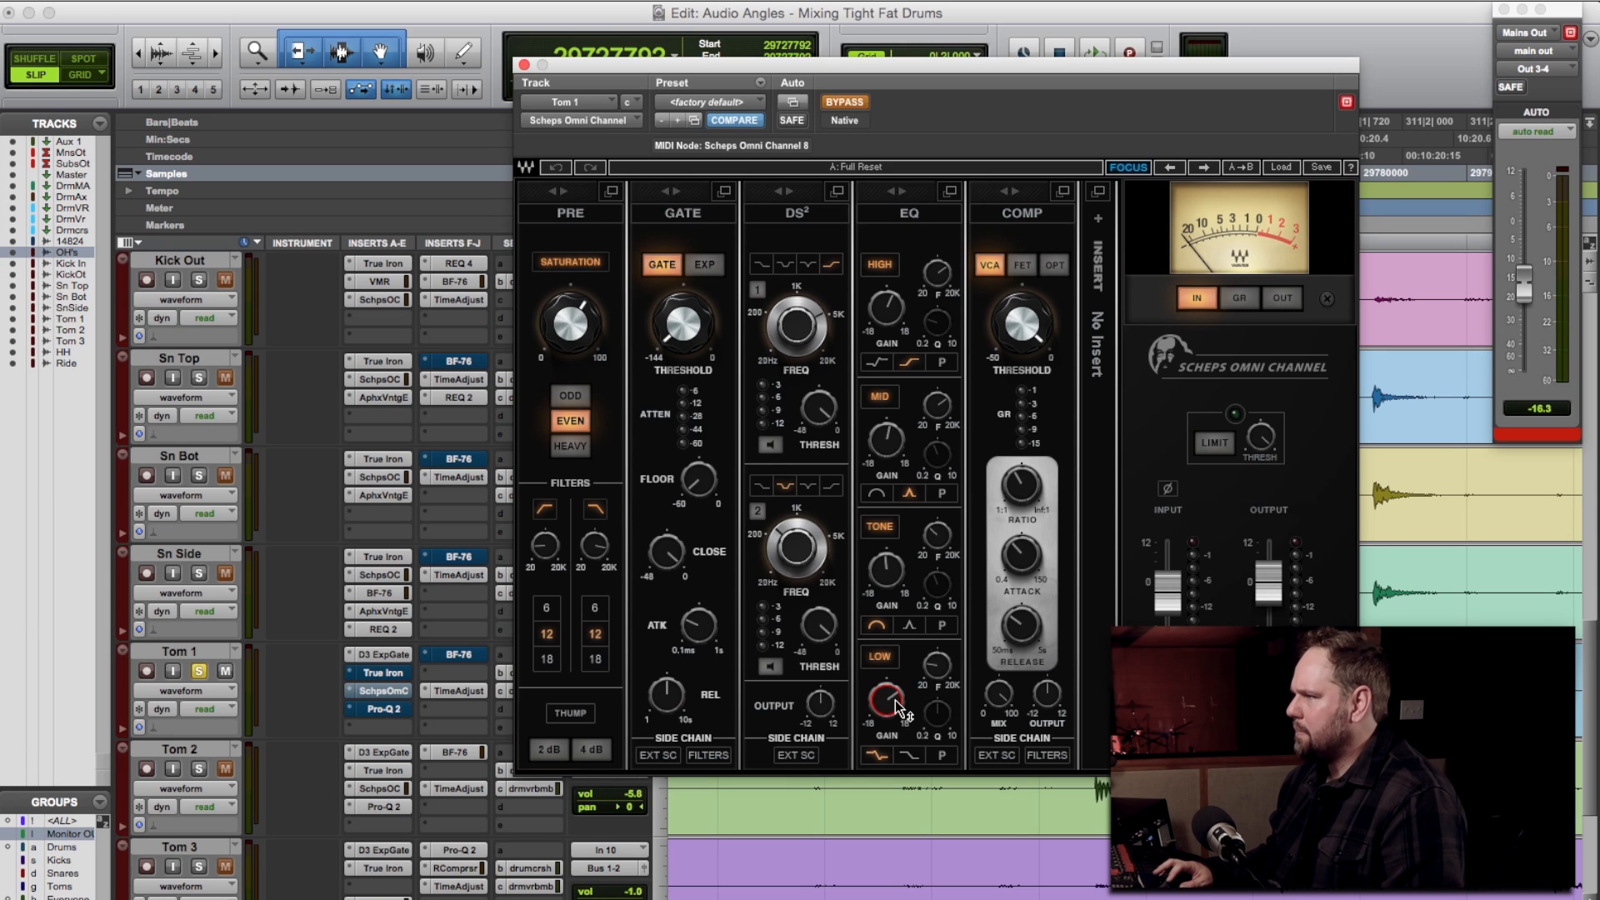
pyautogui.moveTo(886, 305); pyautogui.dragTo(886, 303)
pyautogui.click(936, 273)
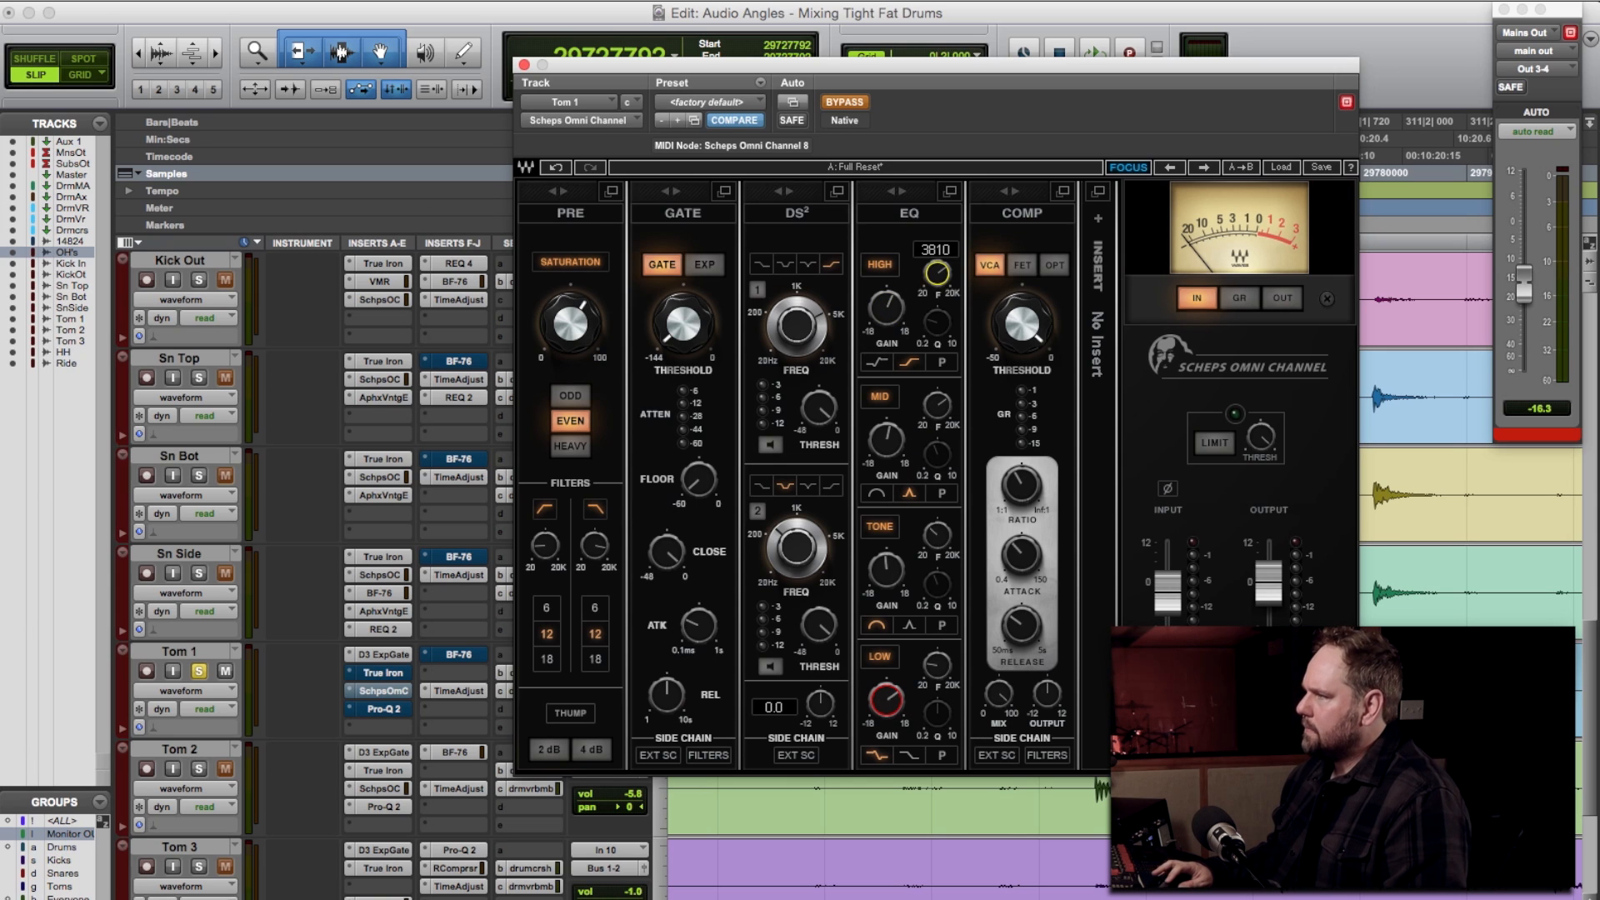
pyautogui.click(937, 406)
pyautogui.moveTo(886, 570); pyautogui.dragTo(886, 574)
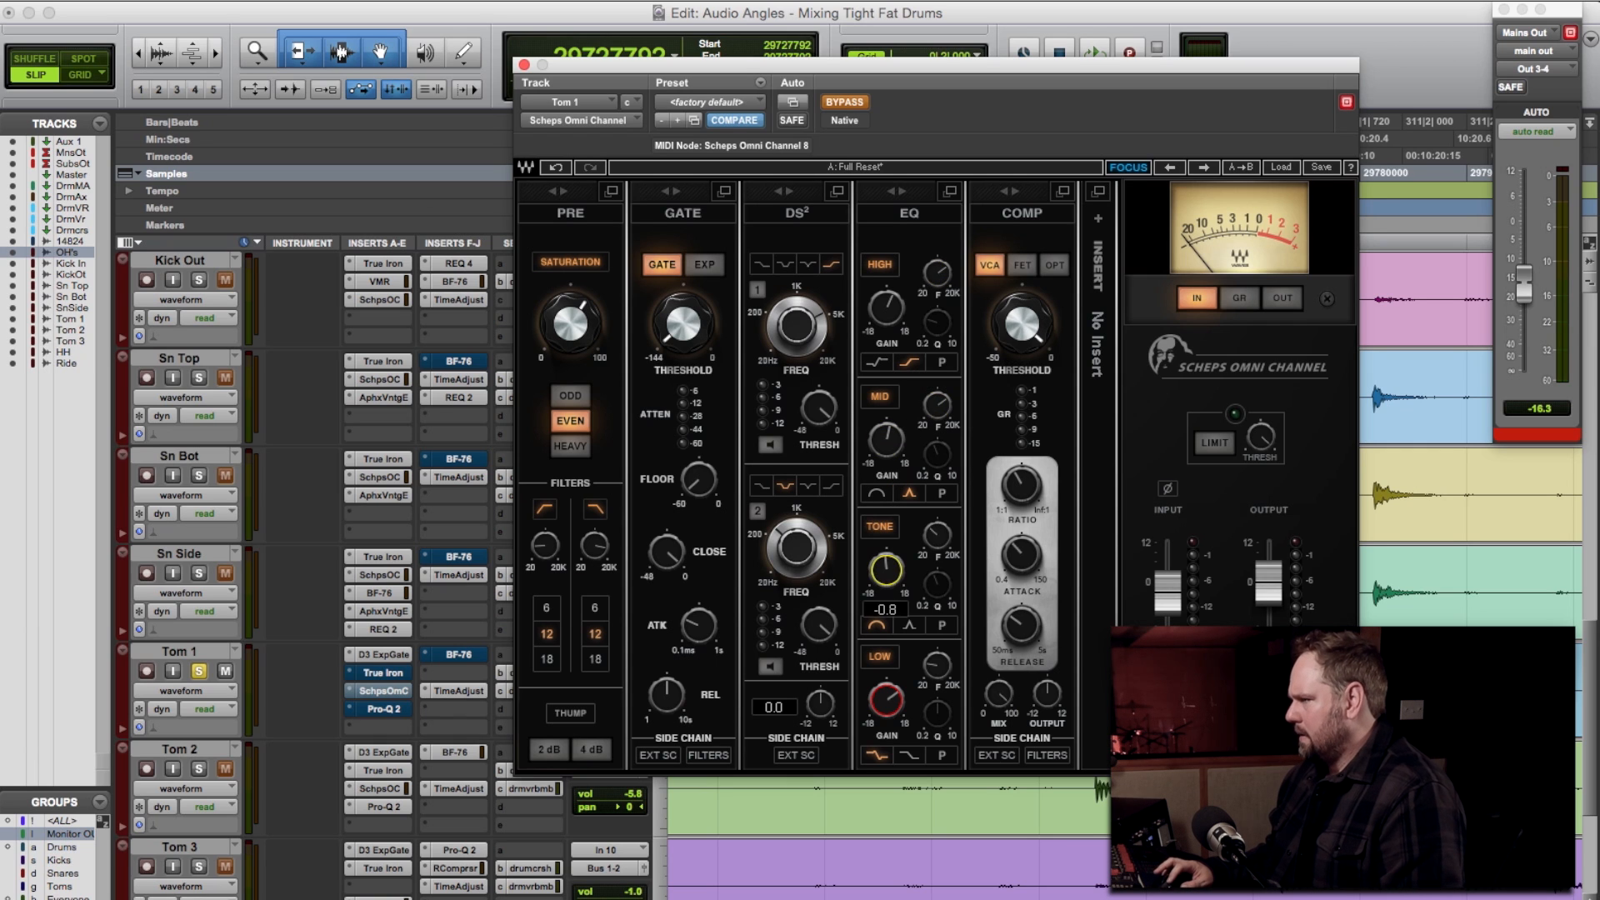
pyautogui.click(937, 535)
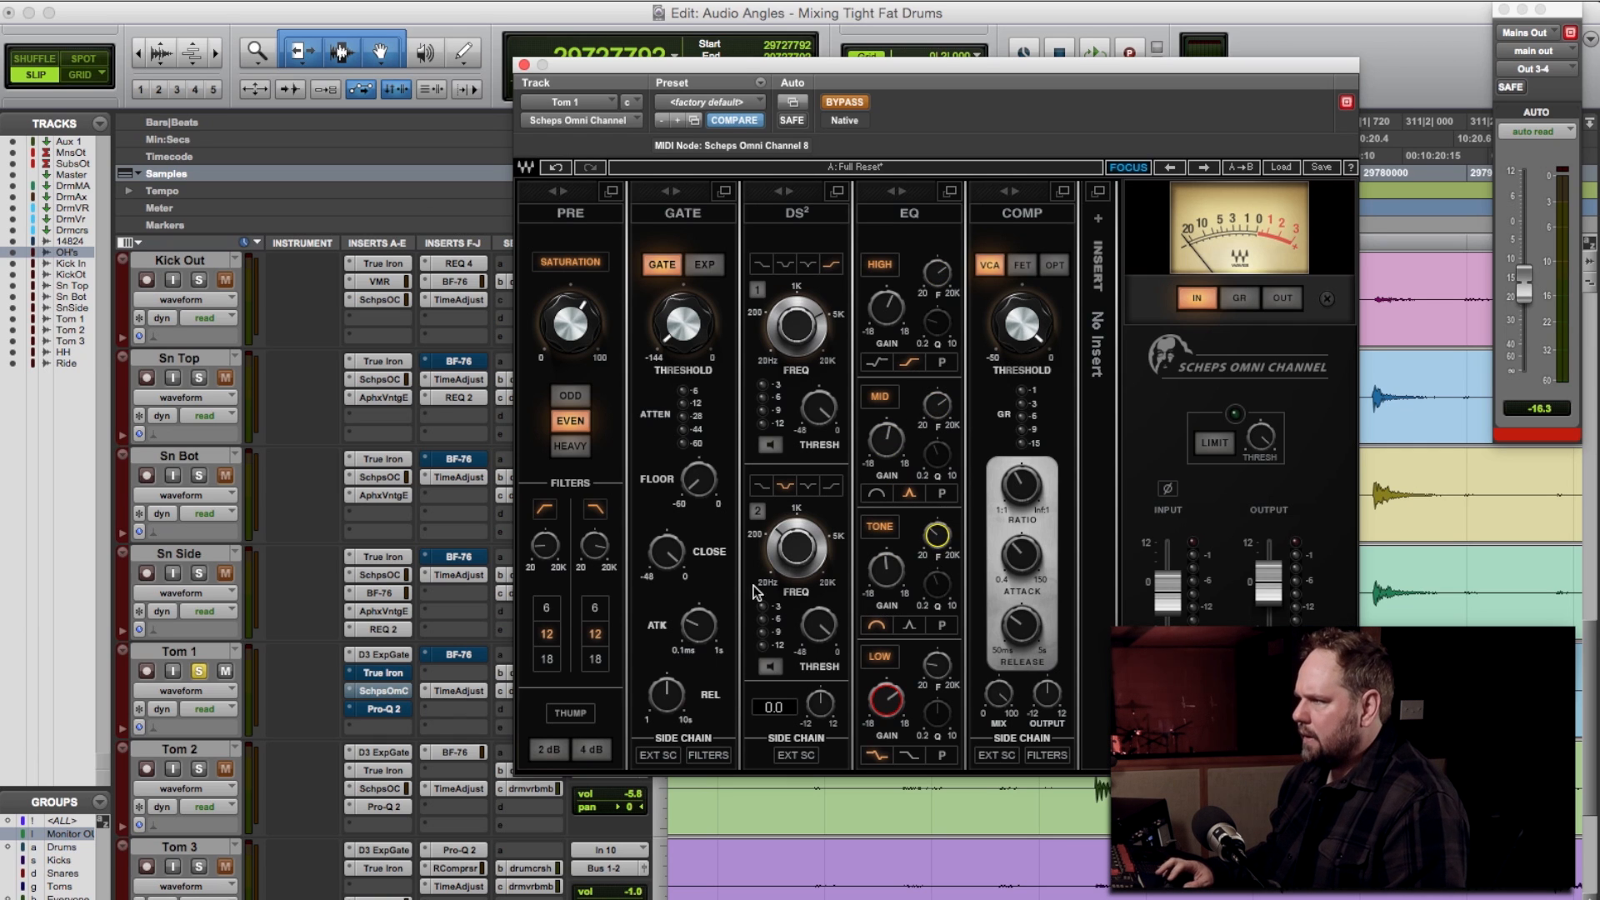
pyautogui.click(547, 550)
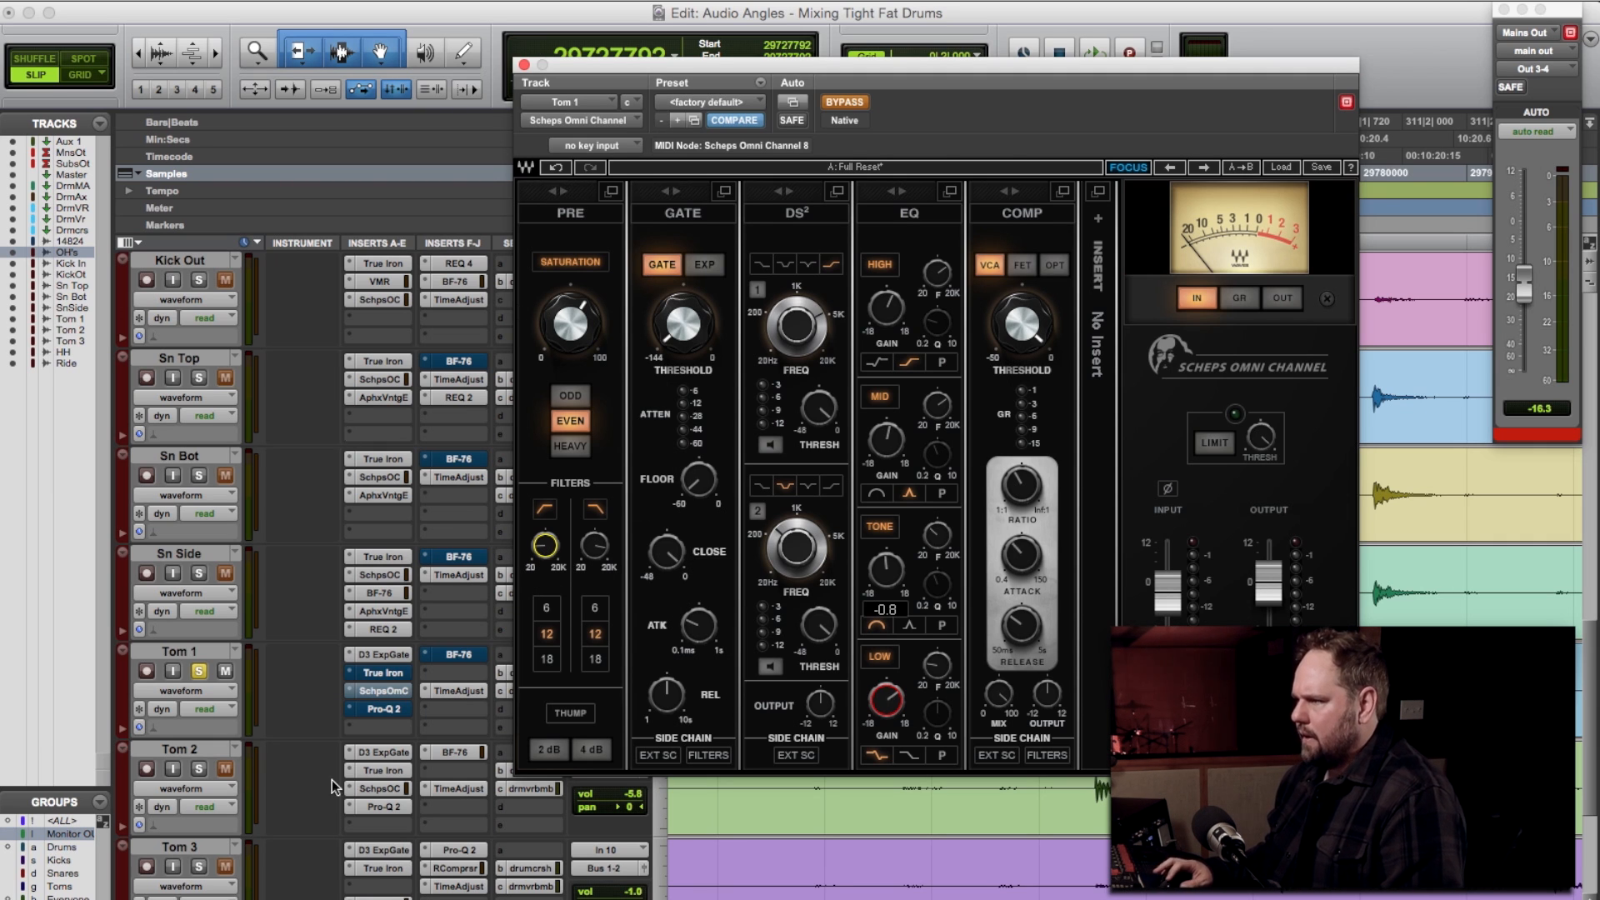
# Examine the Pro-Q 2 cut on Tom 1, compare it with the Scheps Omni Channel EQ, and close the plug-in
pyautogui.click(379, 709)
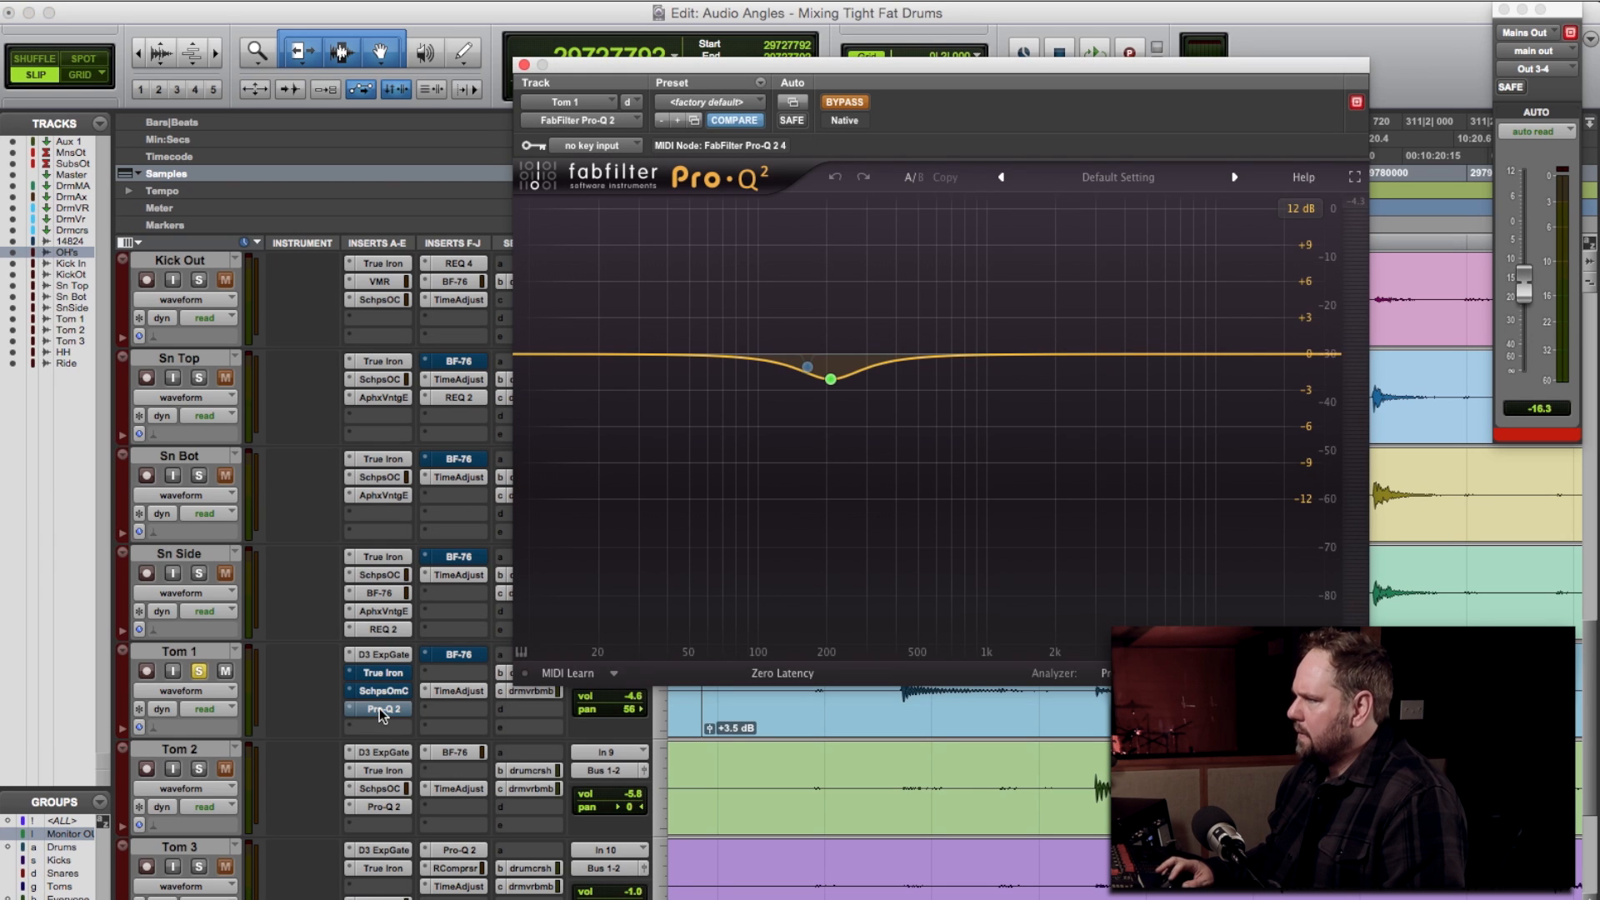
pyautogui.moveTo(831, 380)
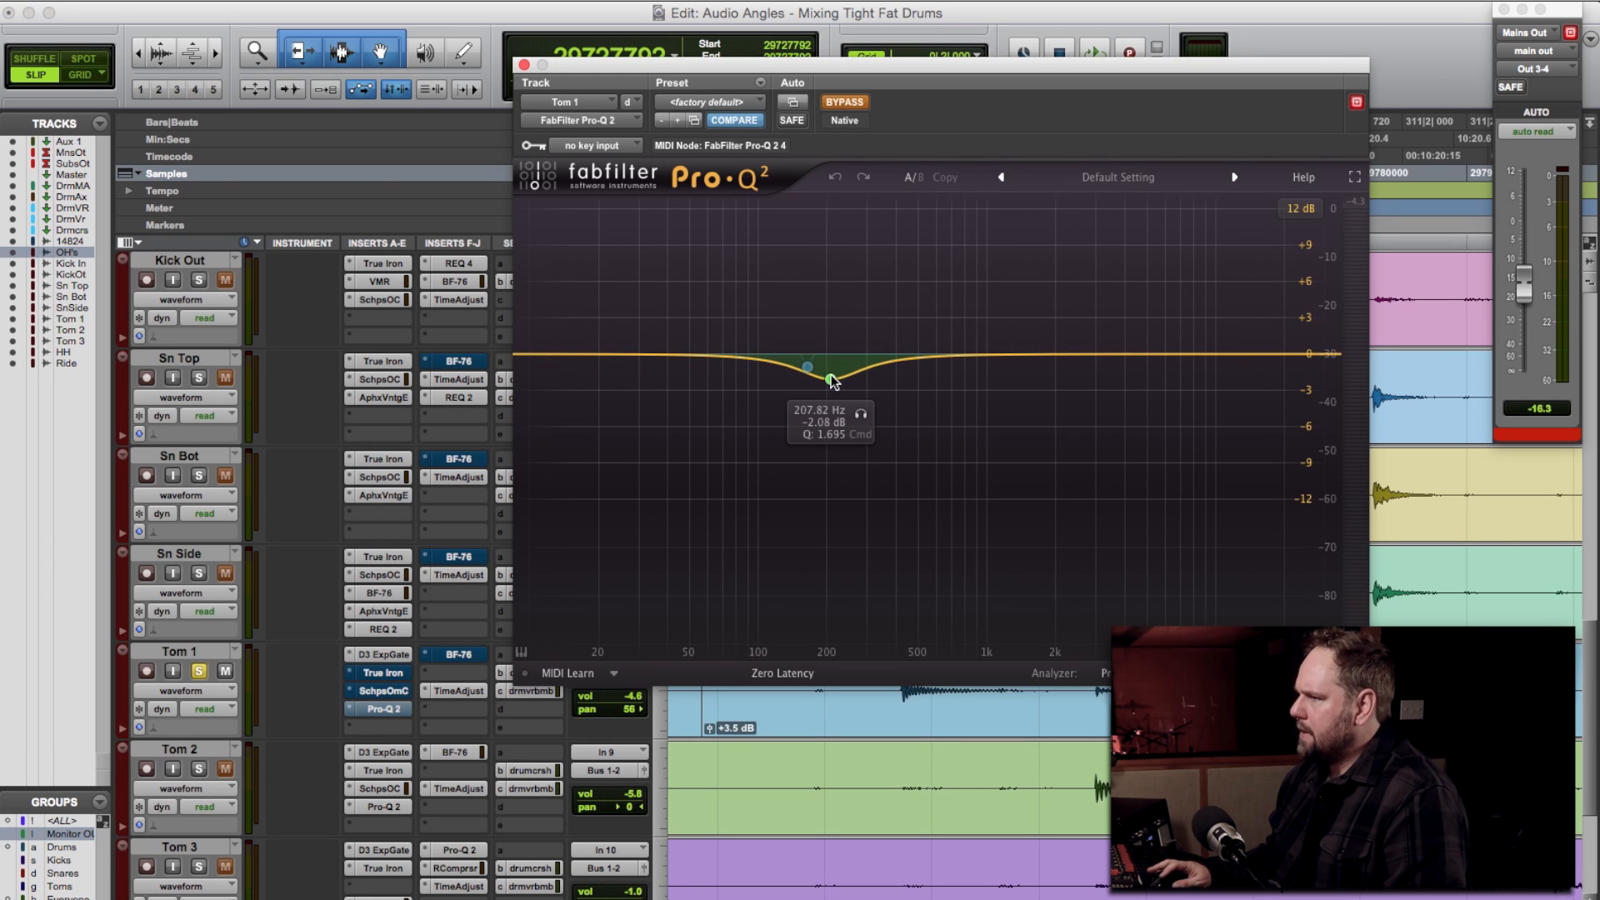
pyautogui.click(376, 692)
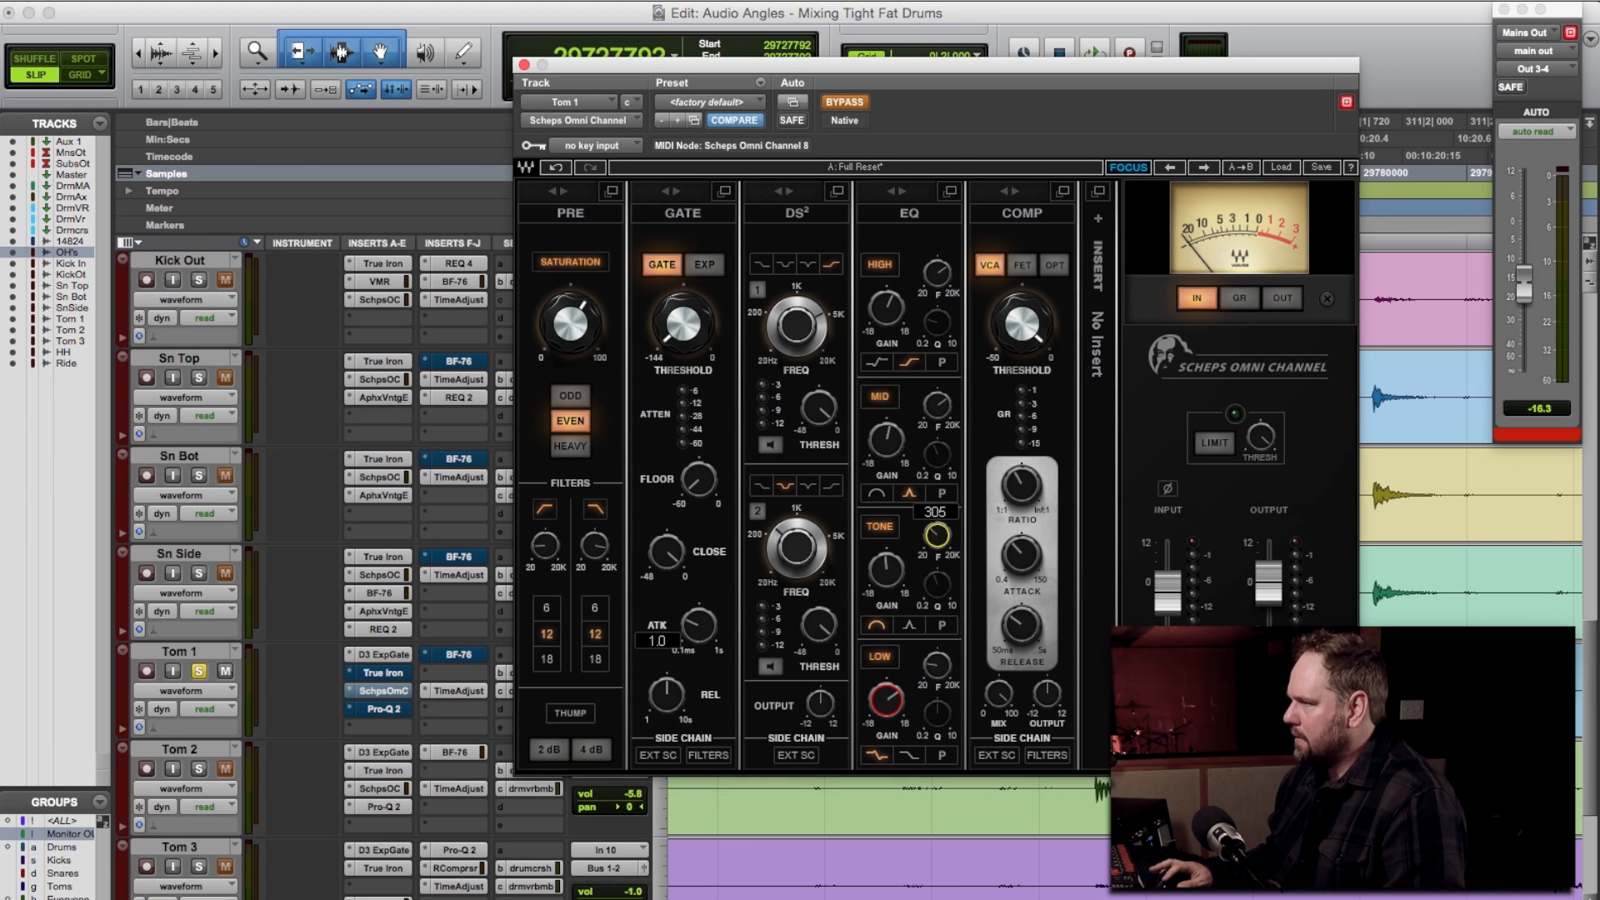
pyautogui.click(384, 709)
pyautogui.moveTo(809, 367); pyautogui.dragTo(834, 382)
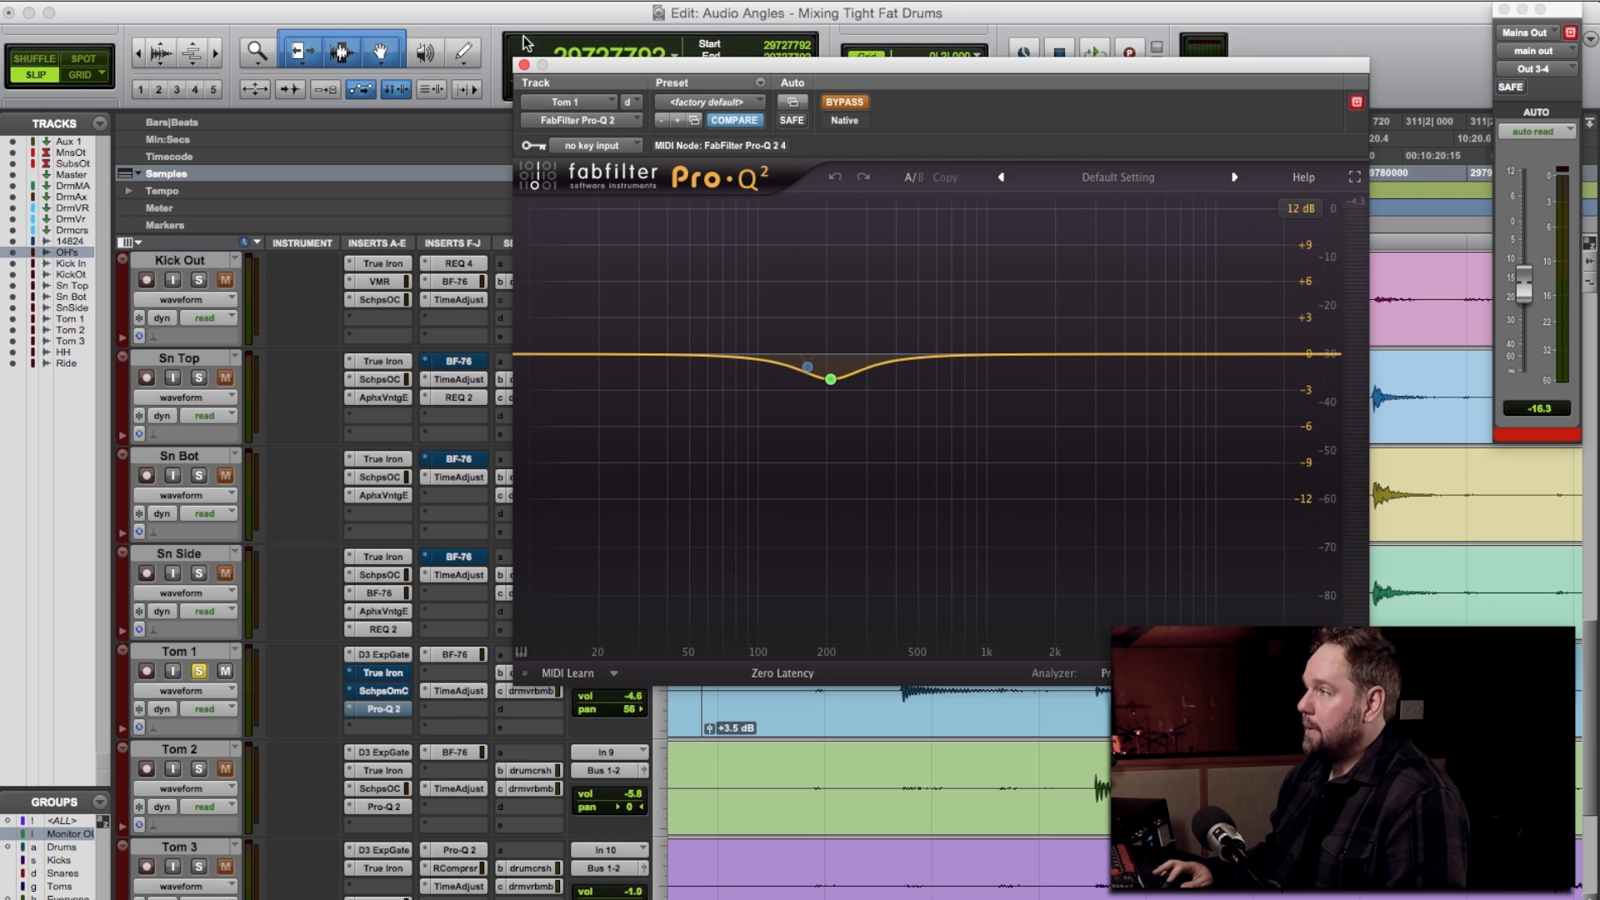
pyautogui.click(523, 65)
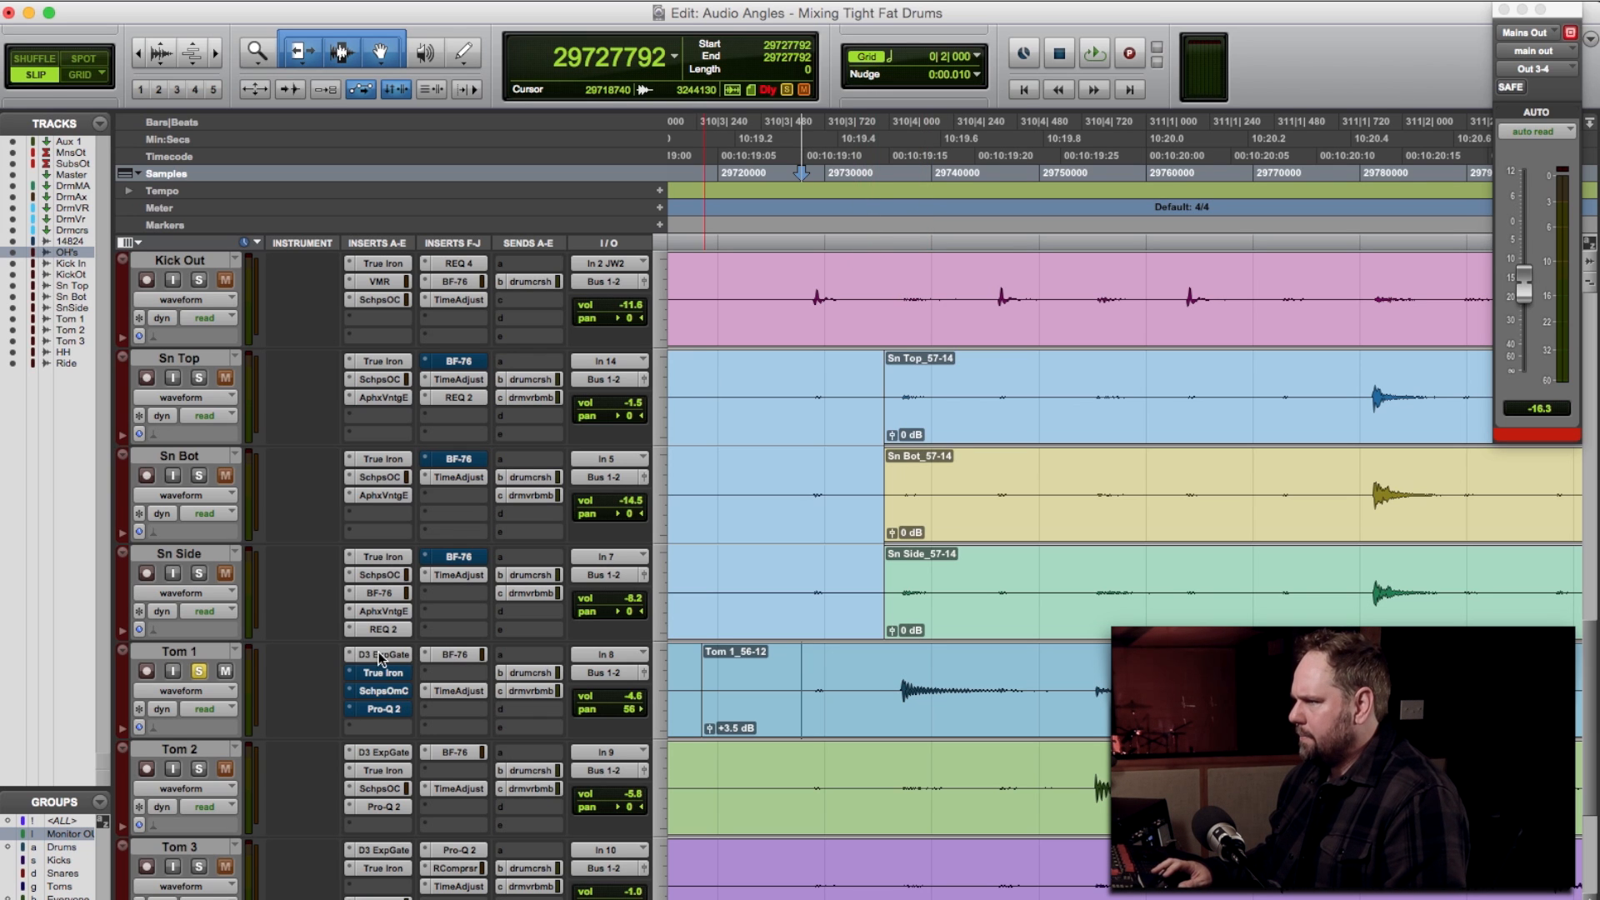
# Play Tom 1 with its processing bypassed, re-enable True Iron on the track, and audition the passage again
pyautogui.press('space')
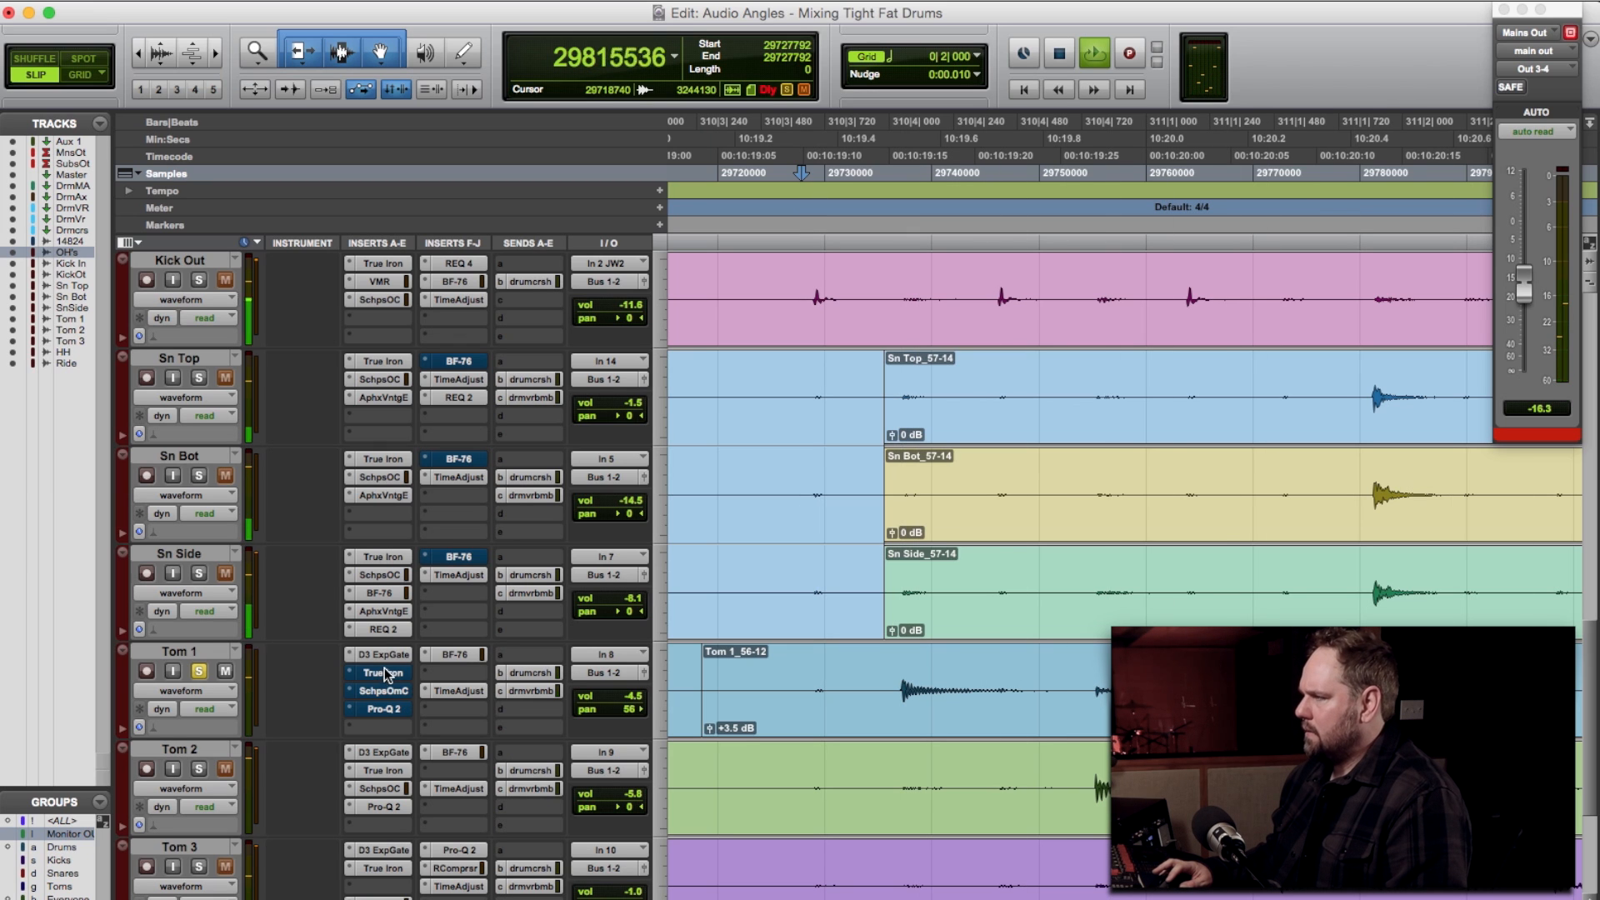
pyautogui.press('space')
pyautogui.keyDown('super'); pyautogui.click(382, 673); pyautogui.keyUp('super')
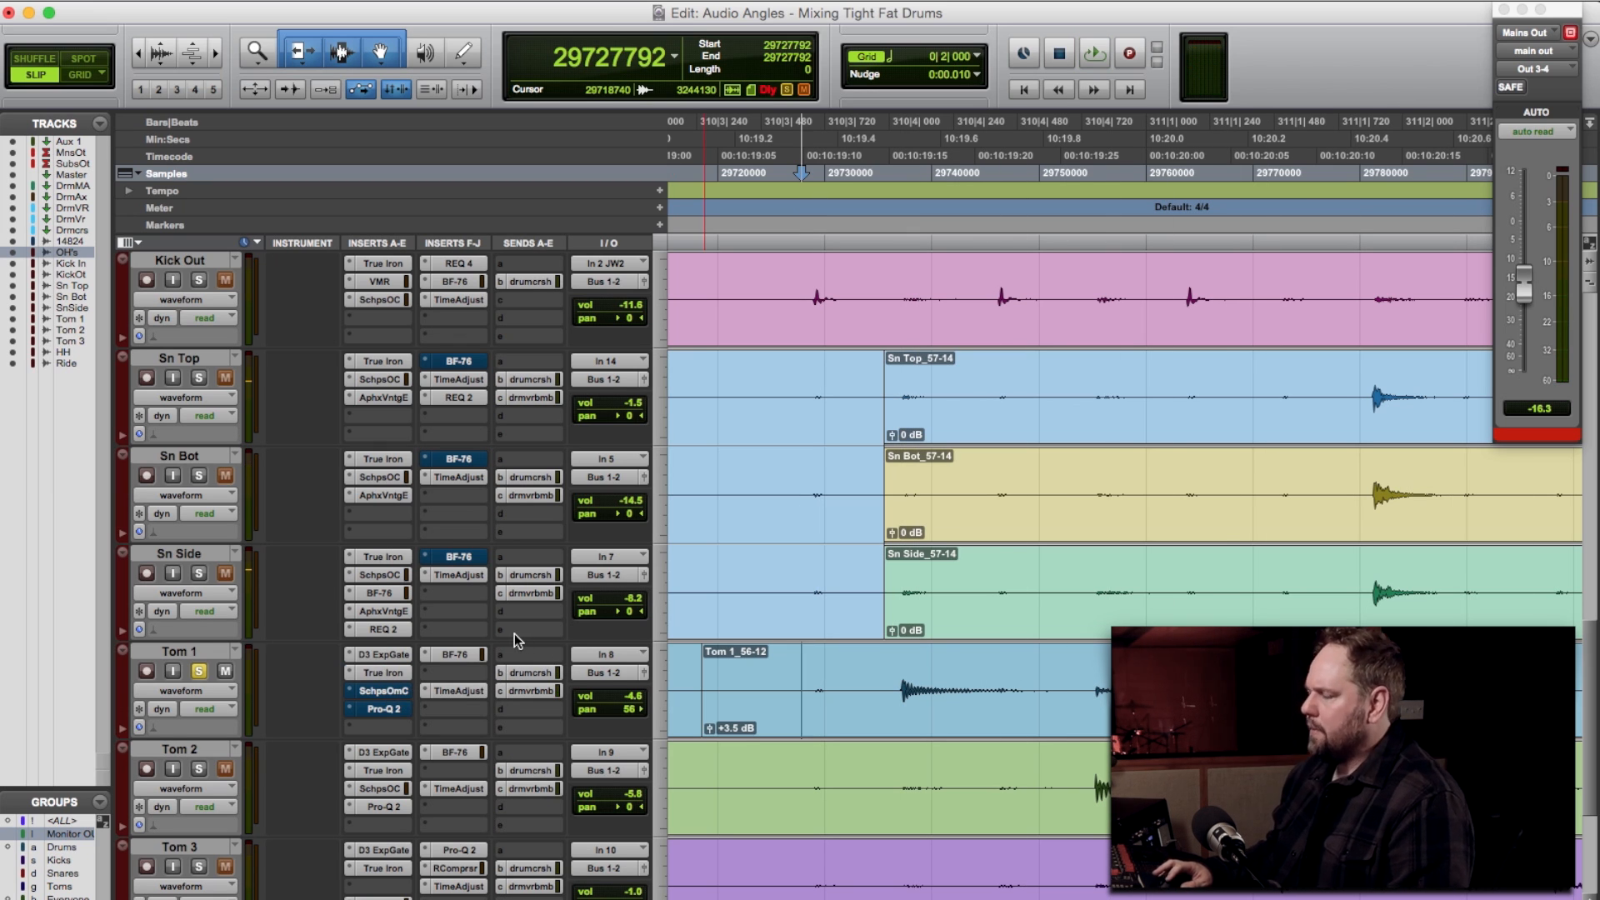
pyautogui.press('space')
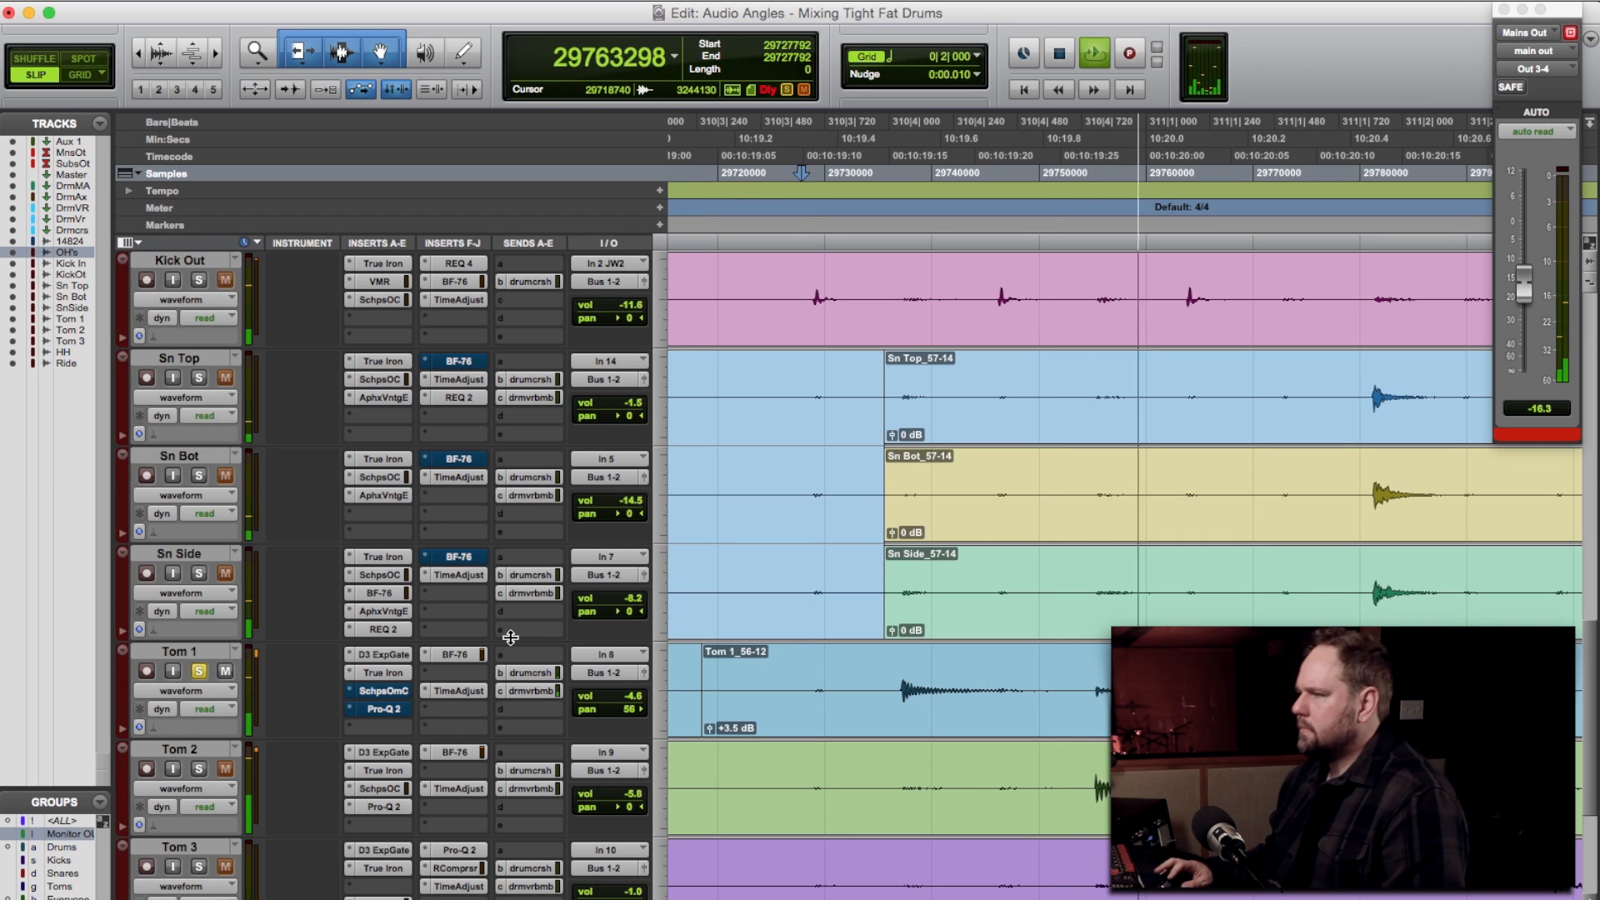
pyautogui.press('space')
# Re-enable Scheps Omni Channel and Pro-Q 2 on Tom 1 one at a time, playing the passage after each
pyautogui.keyDown('super'); pyautogui.click(383, 691); pyautogui.keyUp('super')
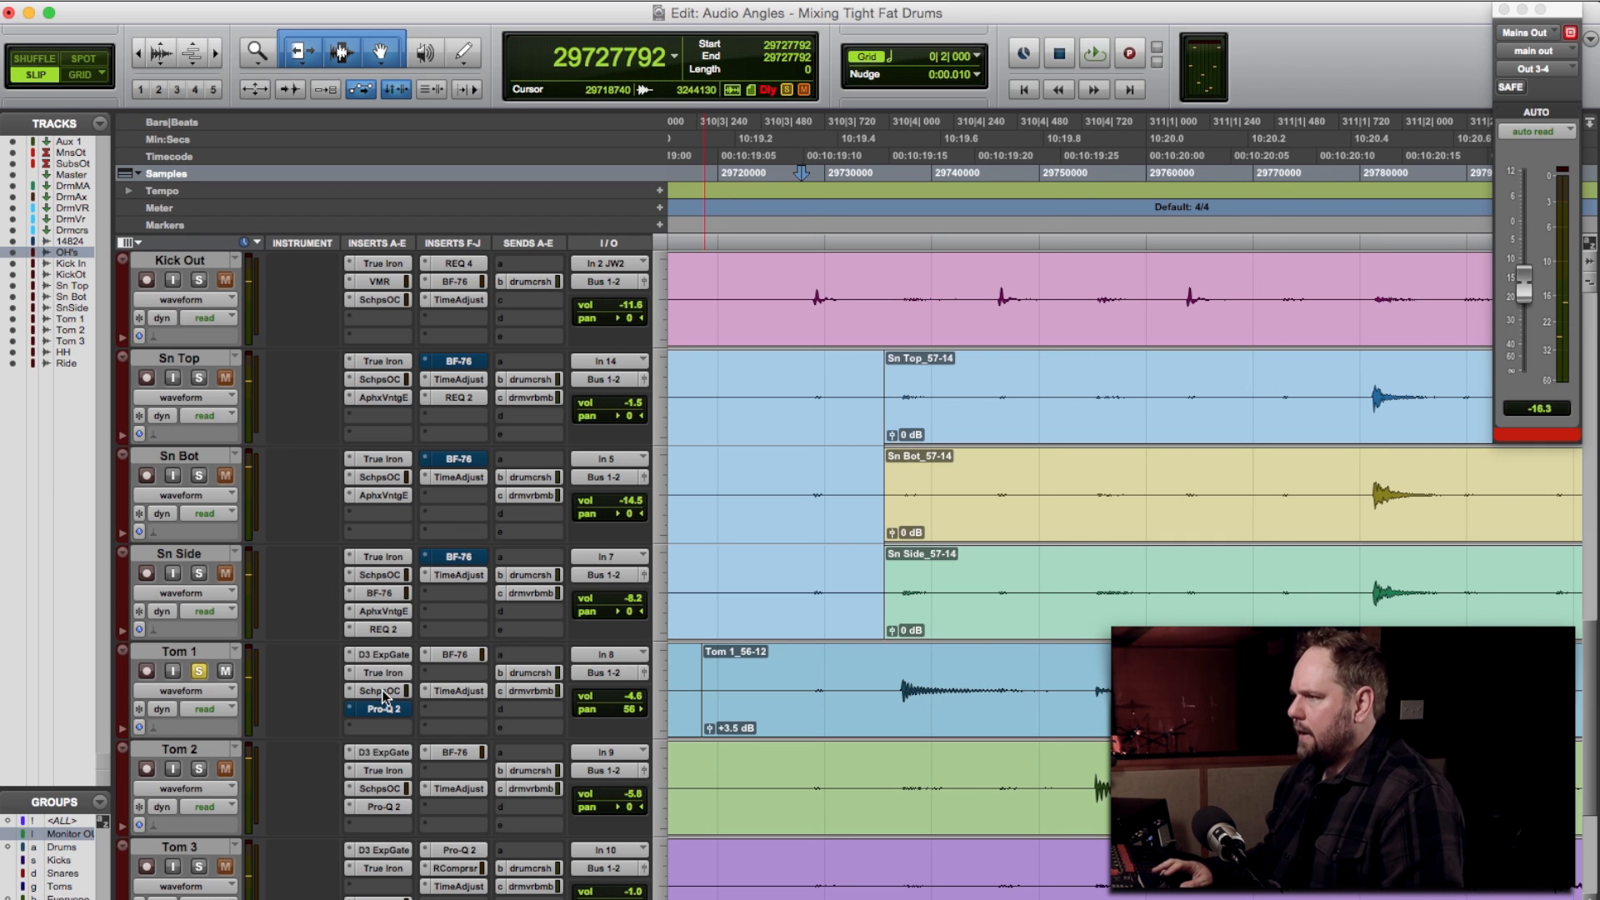
pyautogui.press('space')
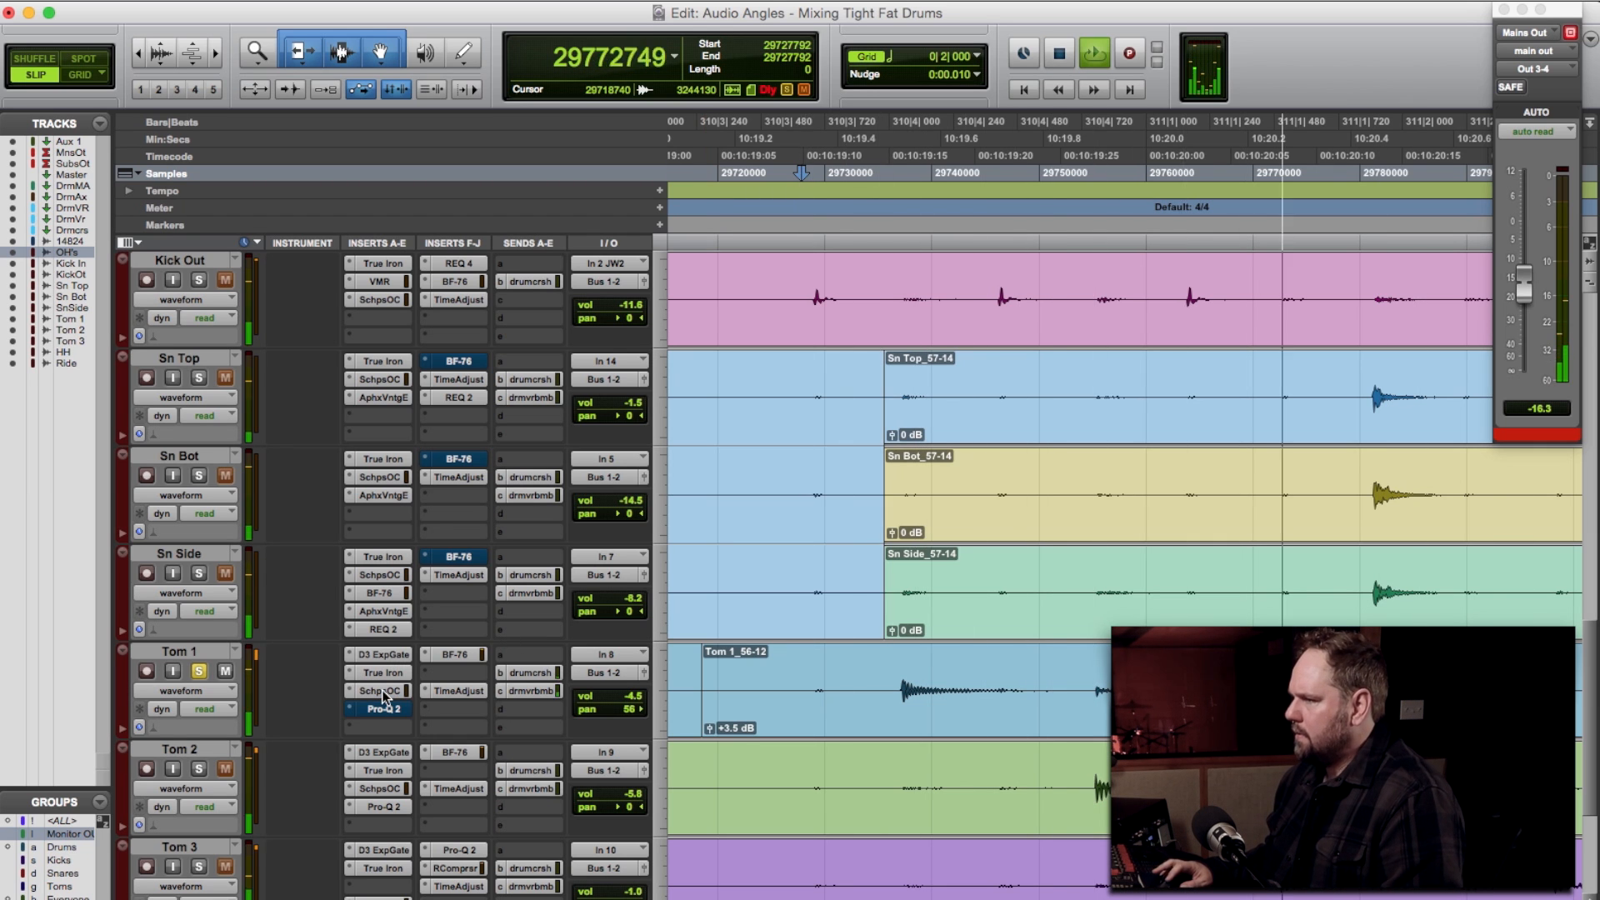
pyautogui.press('space')
pyautogui.keyDown('super'); pyautogui.click(379, 711); pyautogui.keyUp('super')
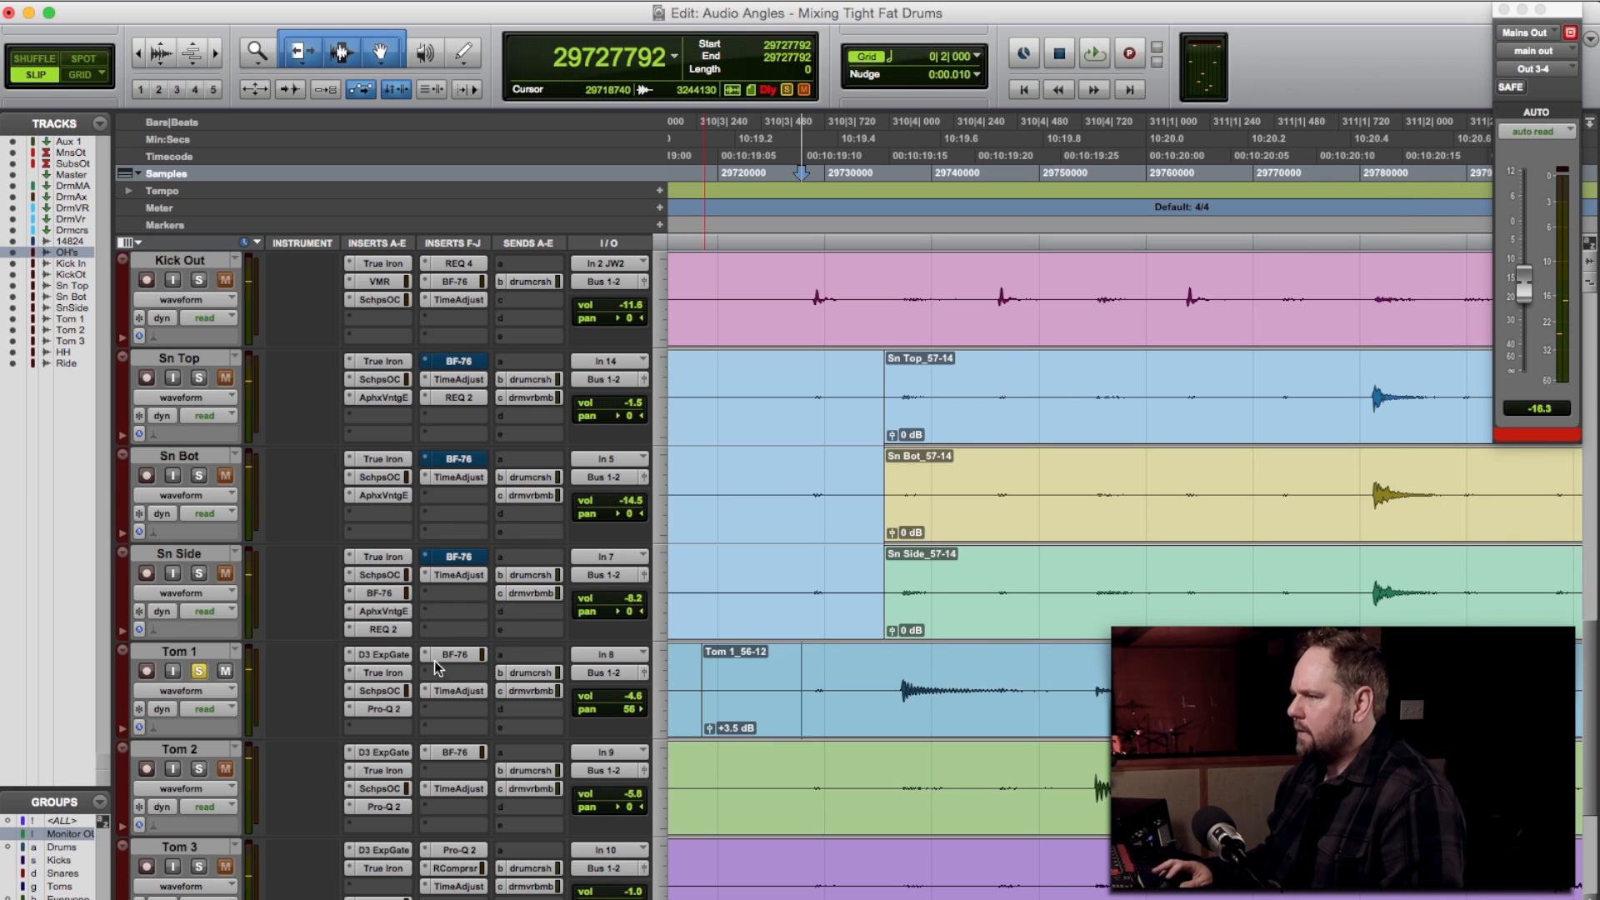
pyautogui.press('space')
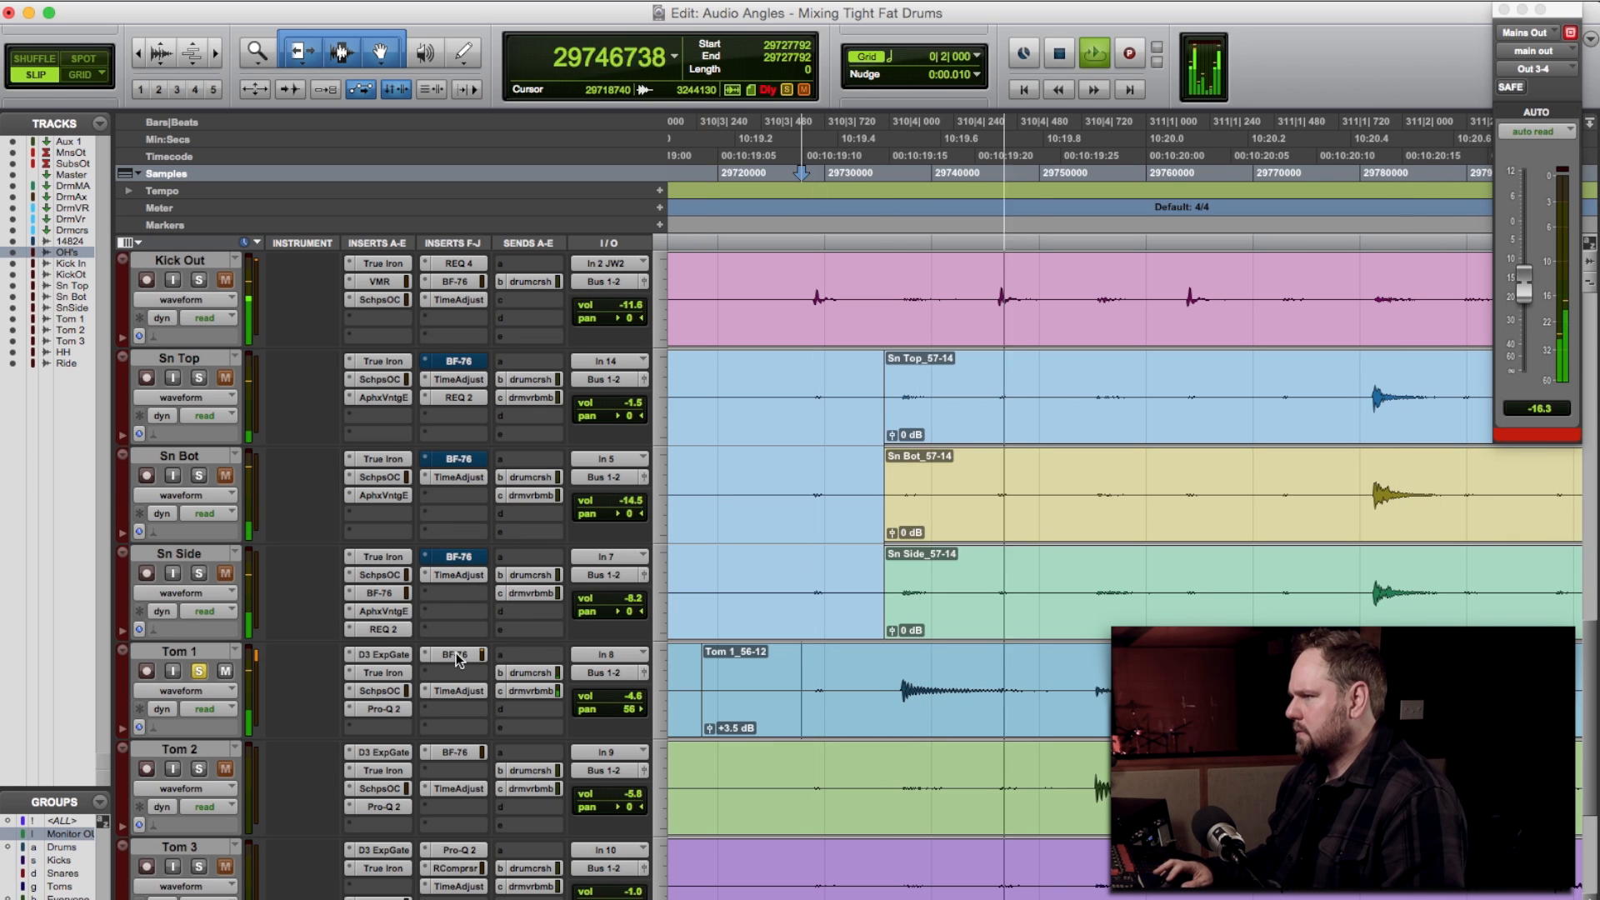
# Open the BF-76 peak limiter on Tom 1 and replay the passage to watch its gain reduction meter
pyautogui.click(457, 655)
pyautogui.press('space')
pyautogui.press('space')
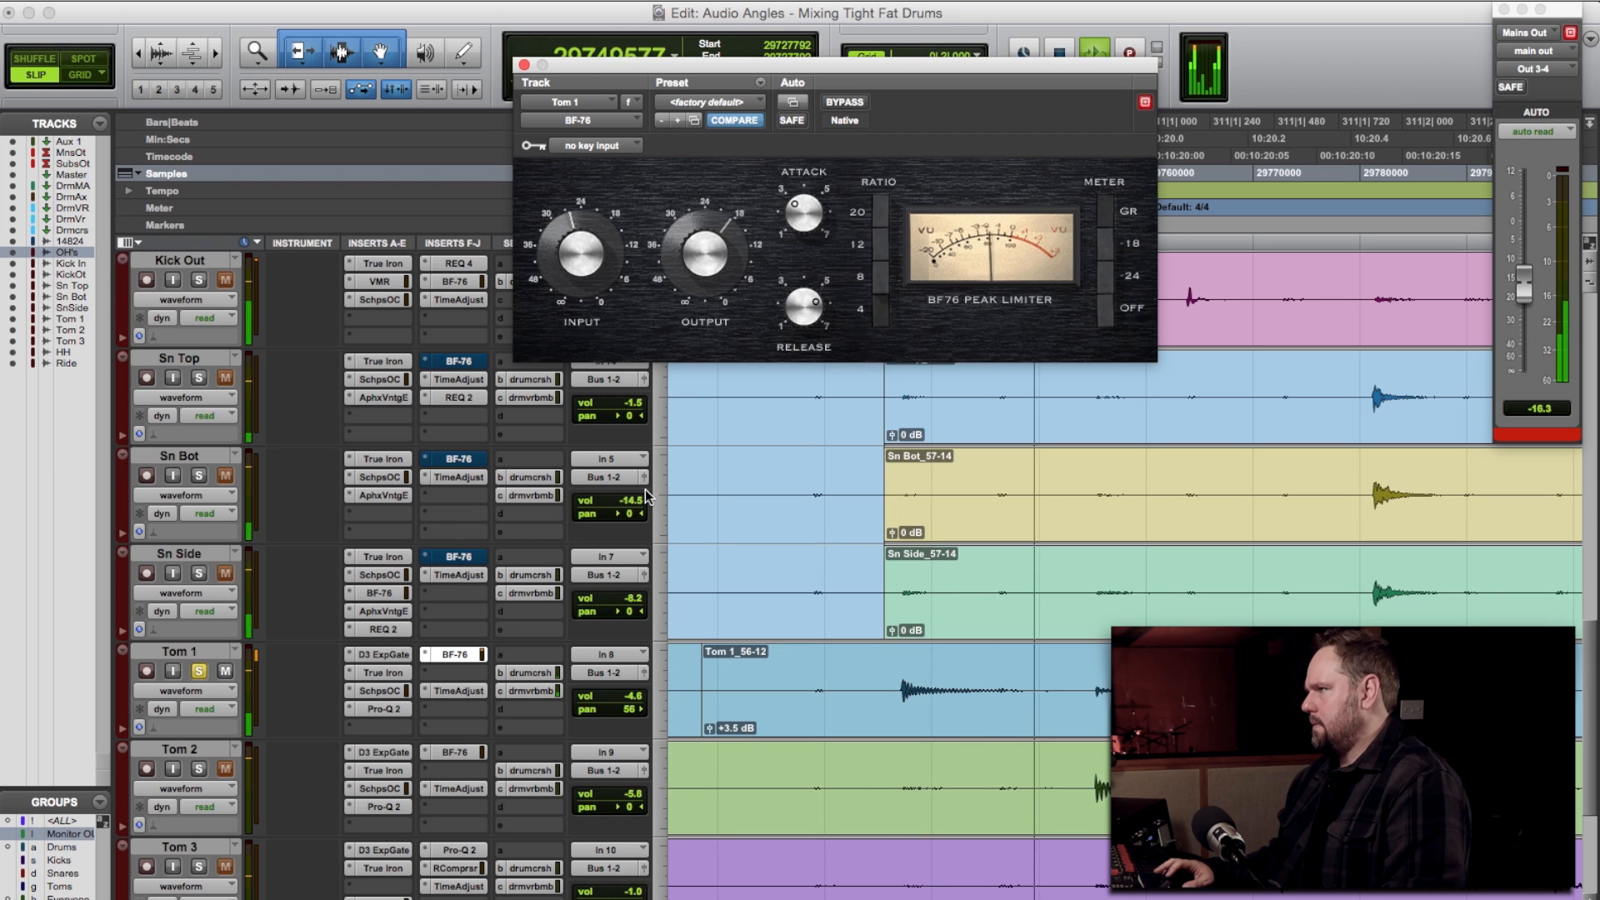